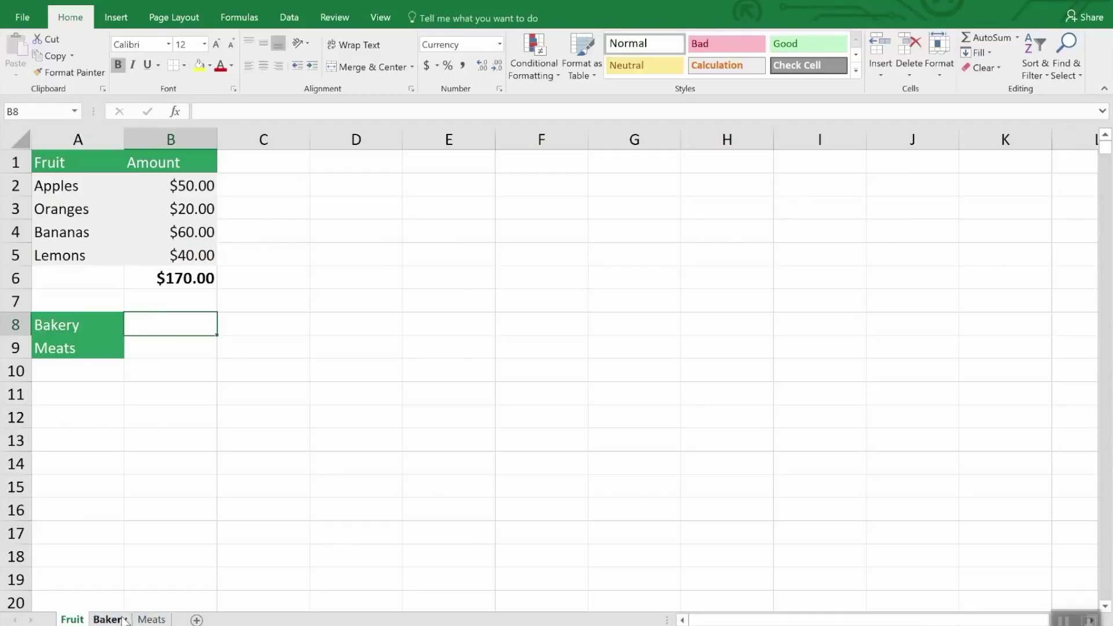
- Check the Meats sheet, then create a copy of the Fruit sheet placed before Fruit in Inventory.xlsx
click(150, 619)
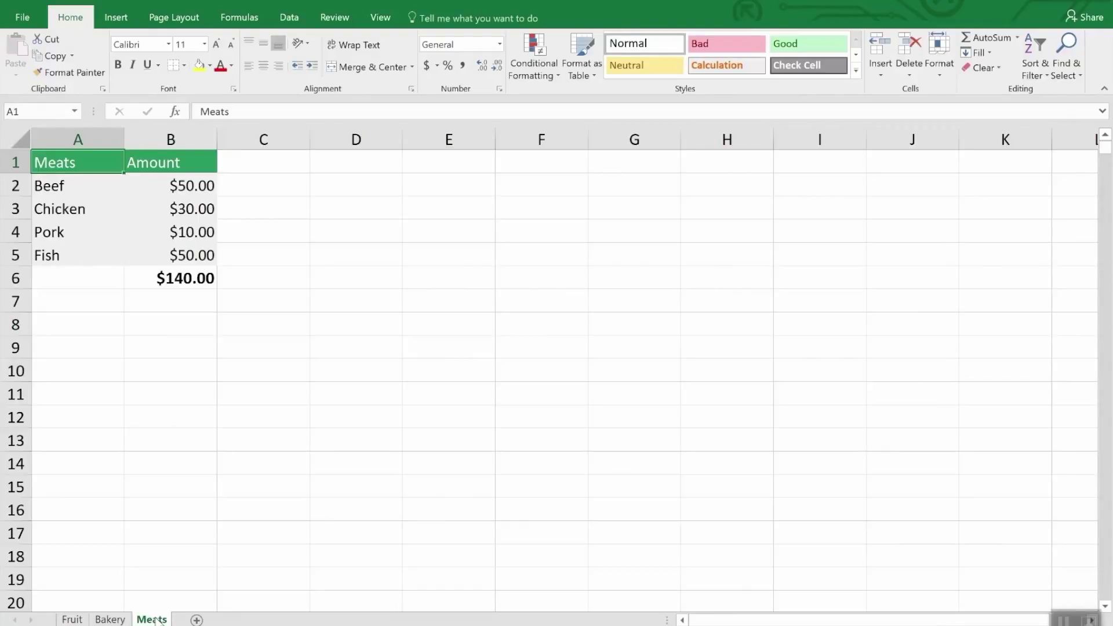
click(80, 620)
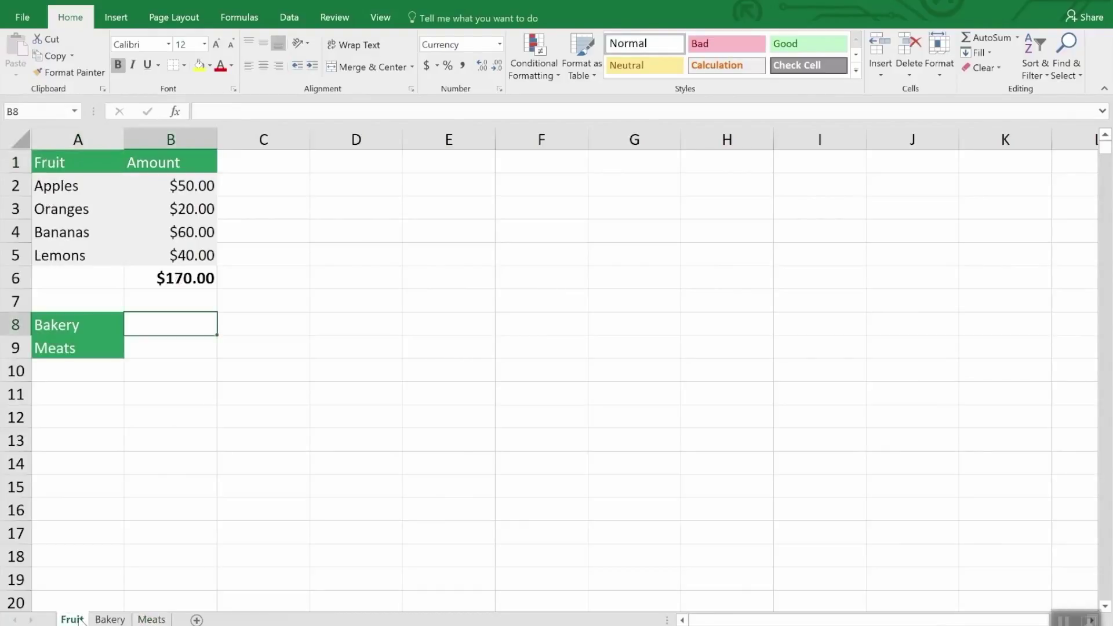
right_click(80, 620)
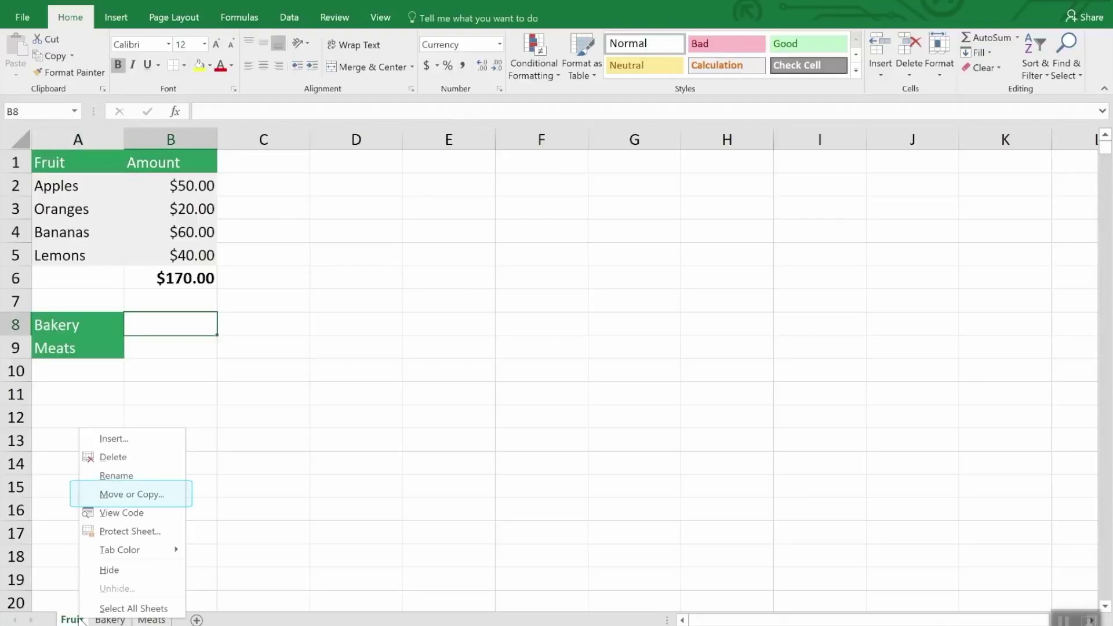
click(144, 496)
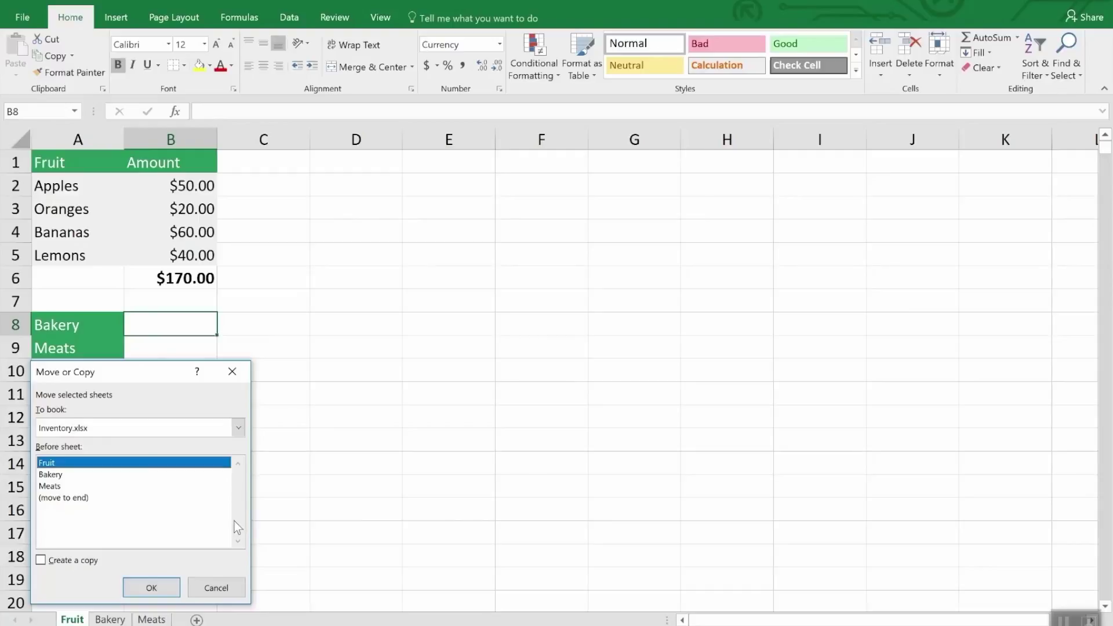
click(66, 561)
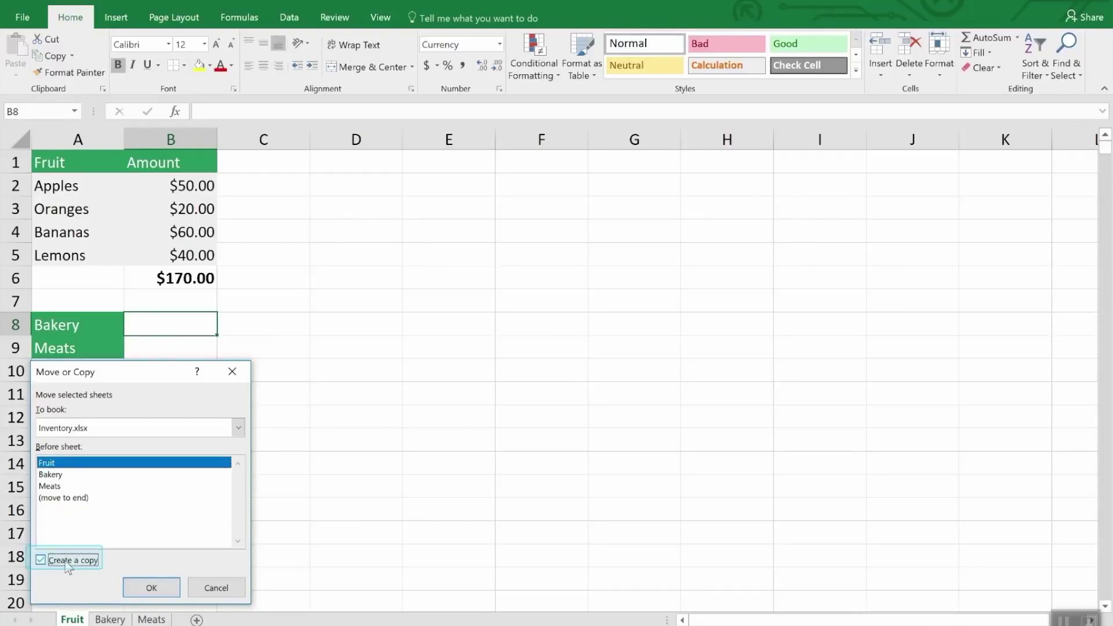
click(151, 587)
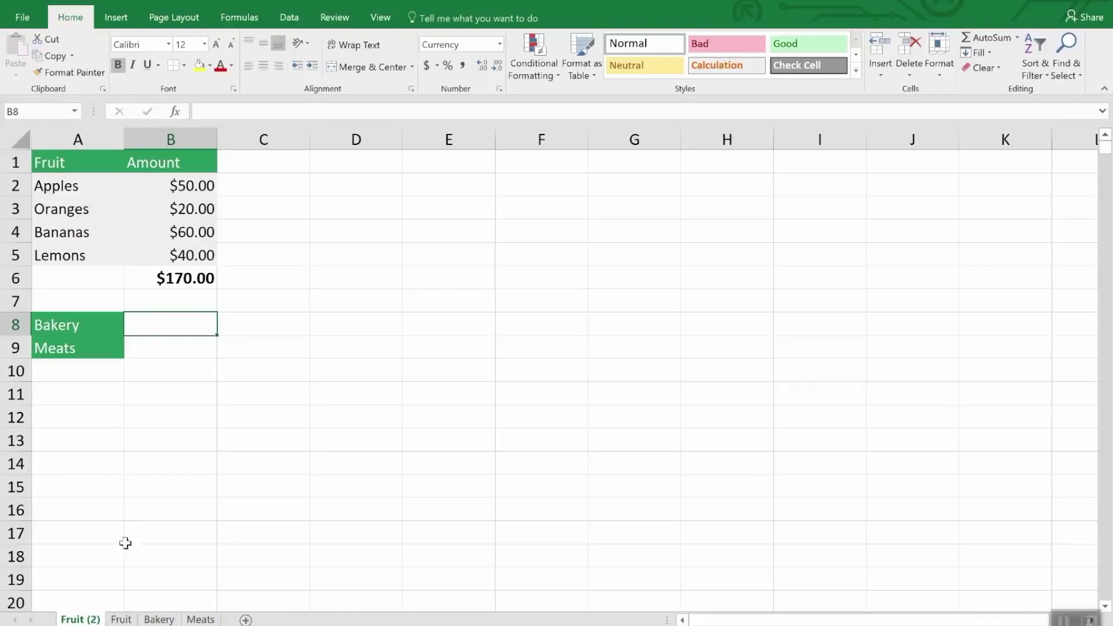
- Delete the copied sheet Fruit (2) from the workbook
right_click(67, 619)
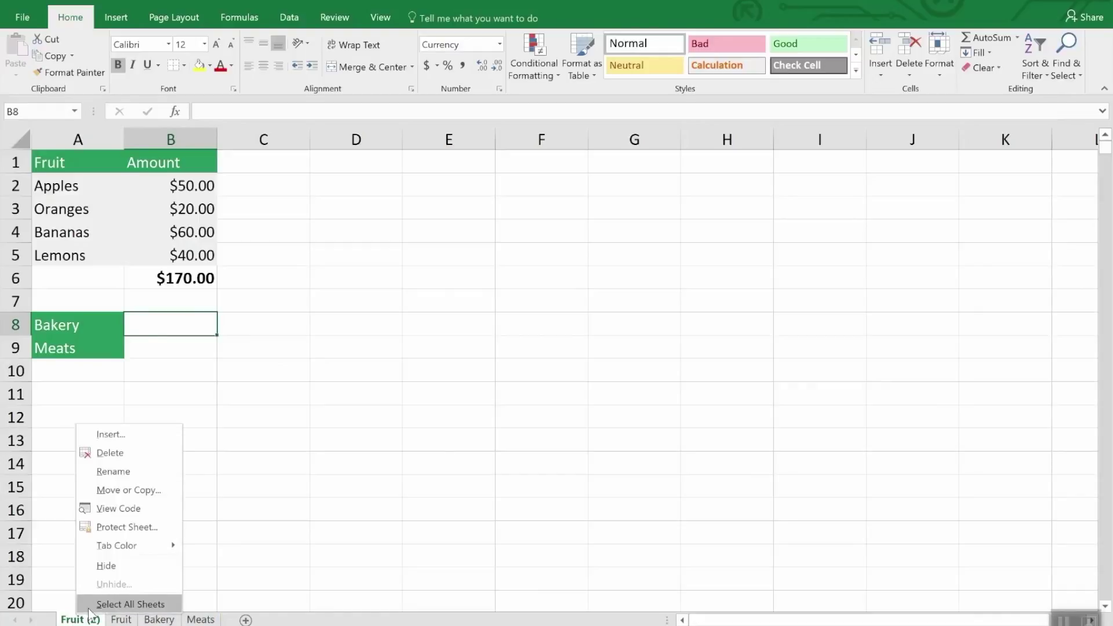
click(119, 449)
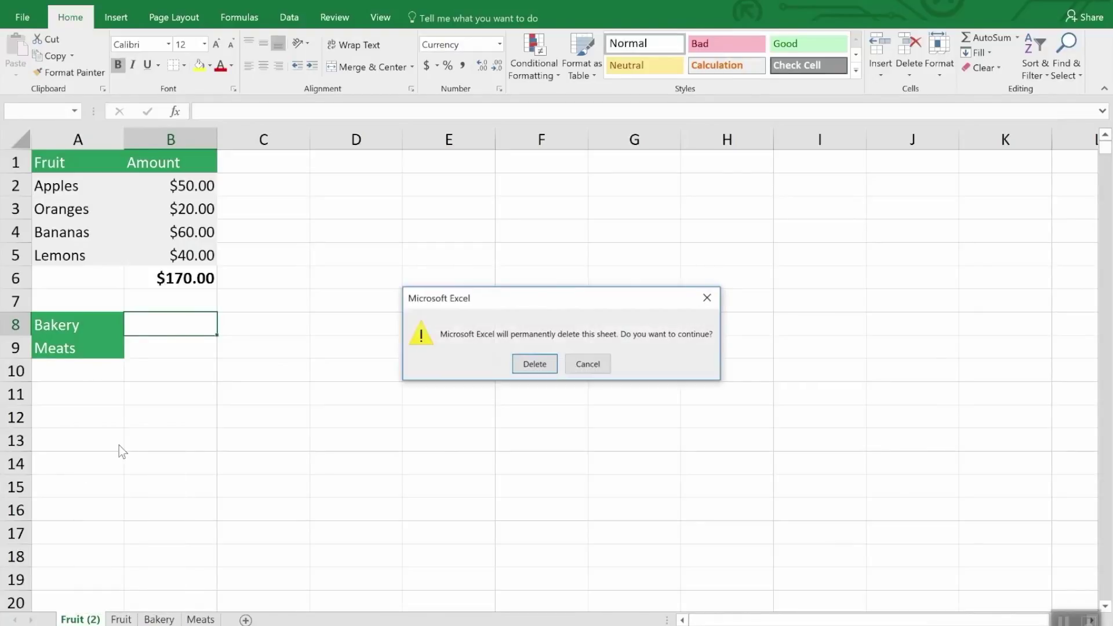
click(525, 366)
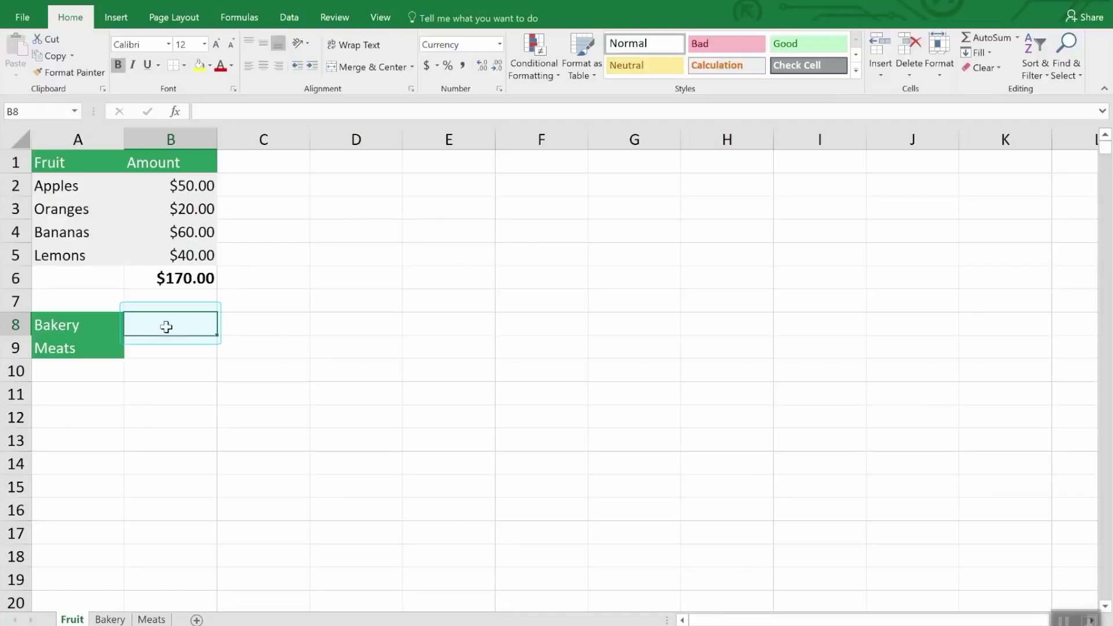
- Enter a SUM formula in cell B8 of the Fruit sheet that references the total in Bakery!B7
text(=)
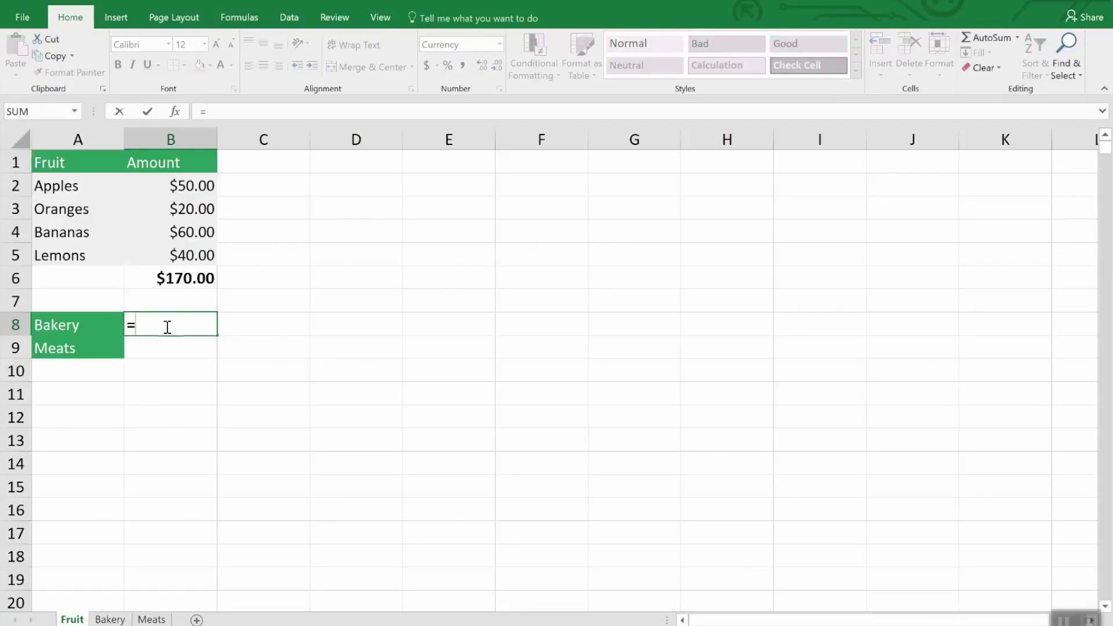
text(sum)
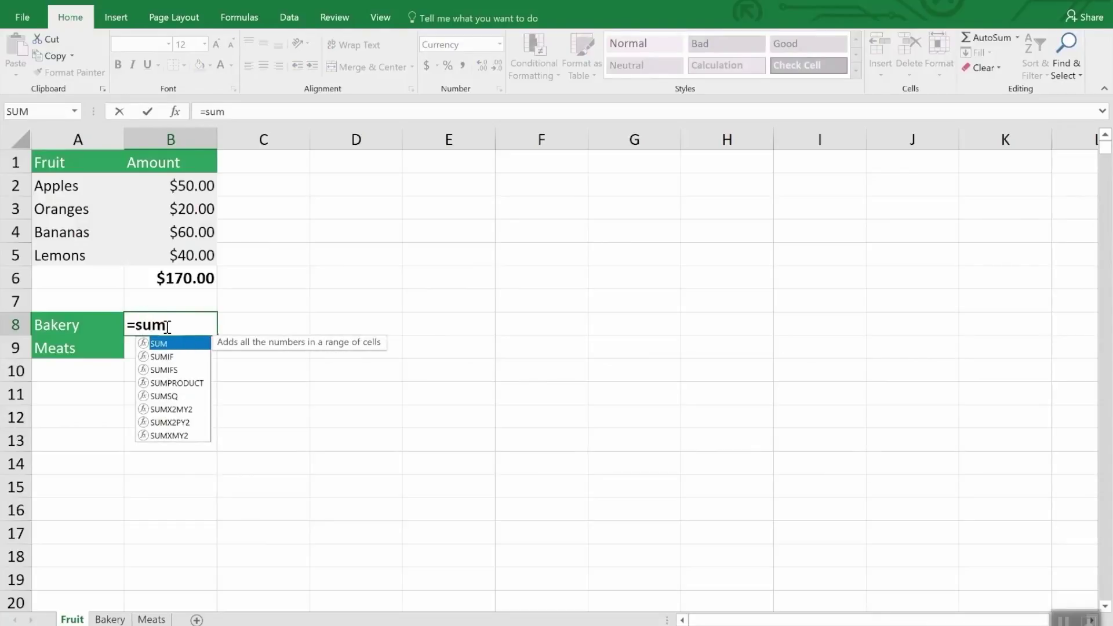
text(()
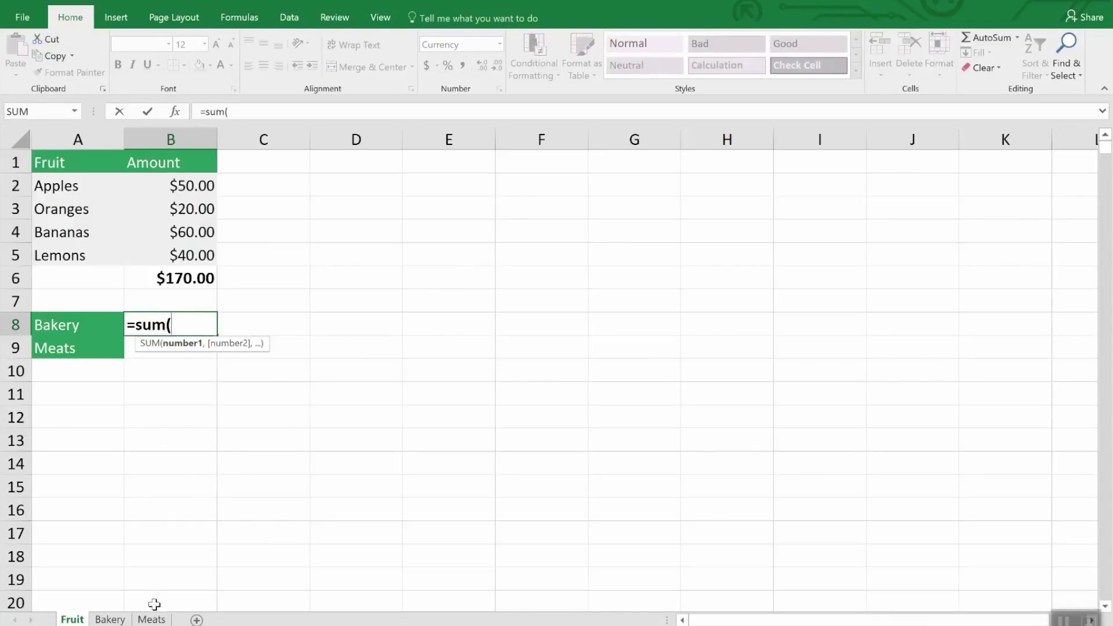
click(110, 619)
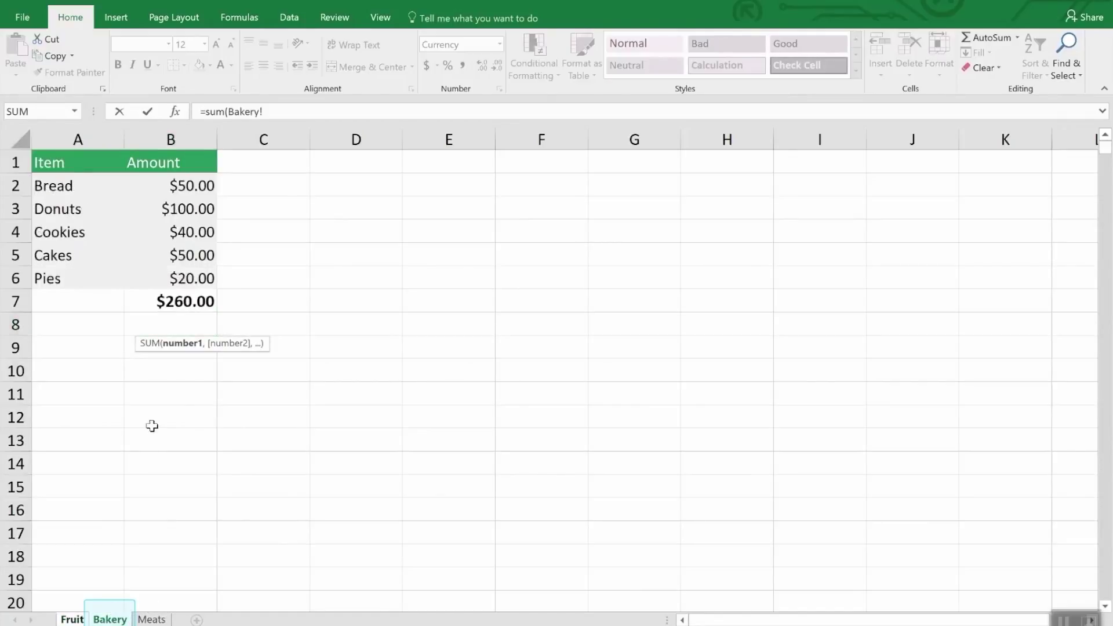
click(194, 299)
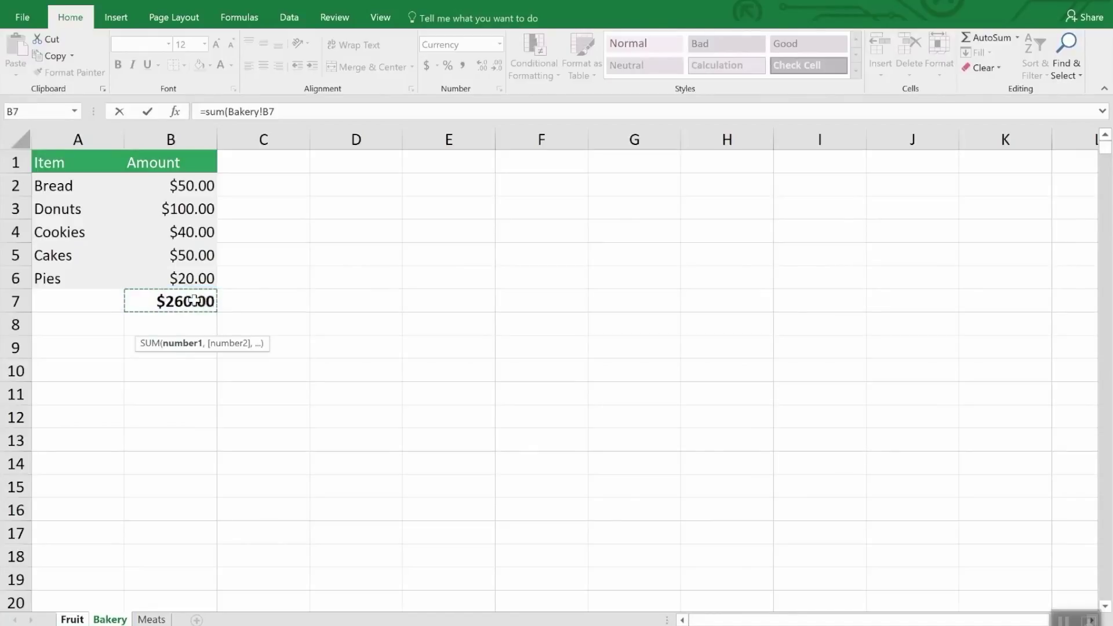
key(Return)
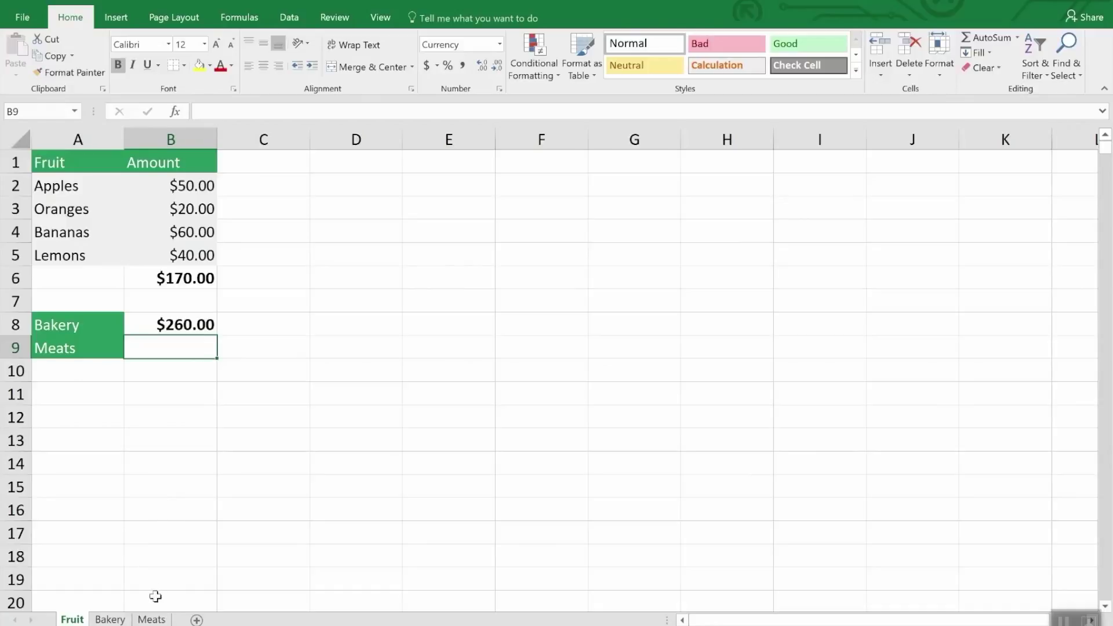
- Enter a SUM formula in cell B9 of the Fruit sheet that adds Meats!B3 and Meats!B5
text(=)
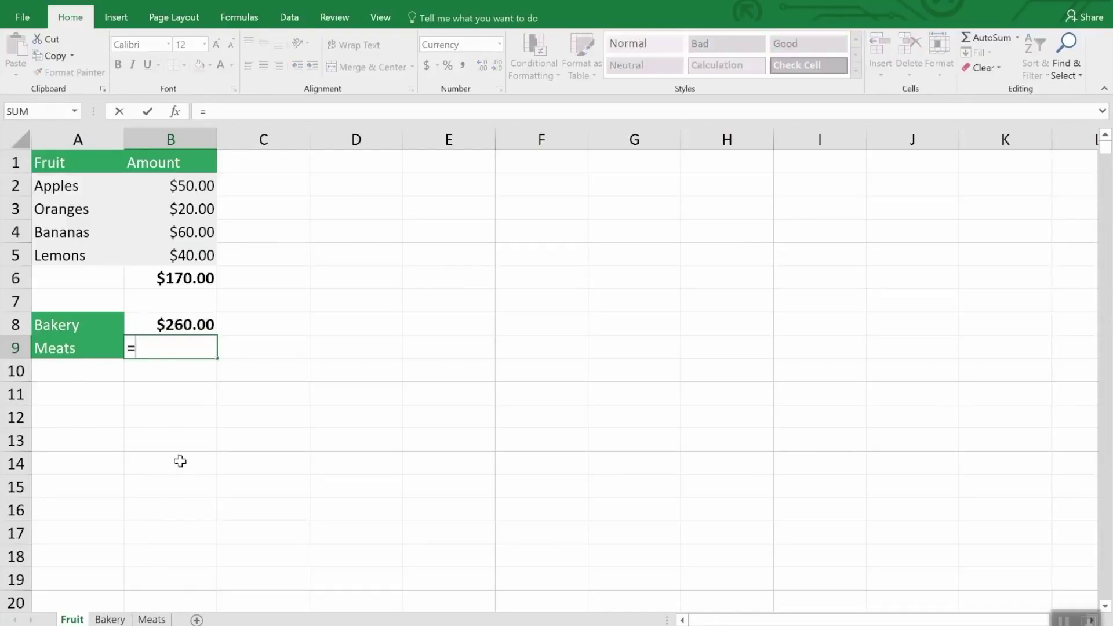
text(sum()
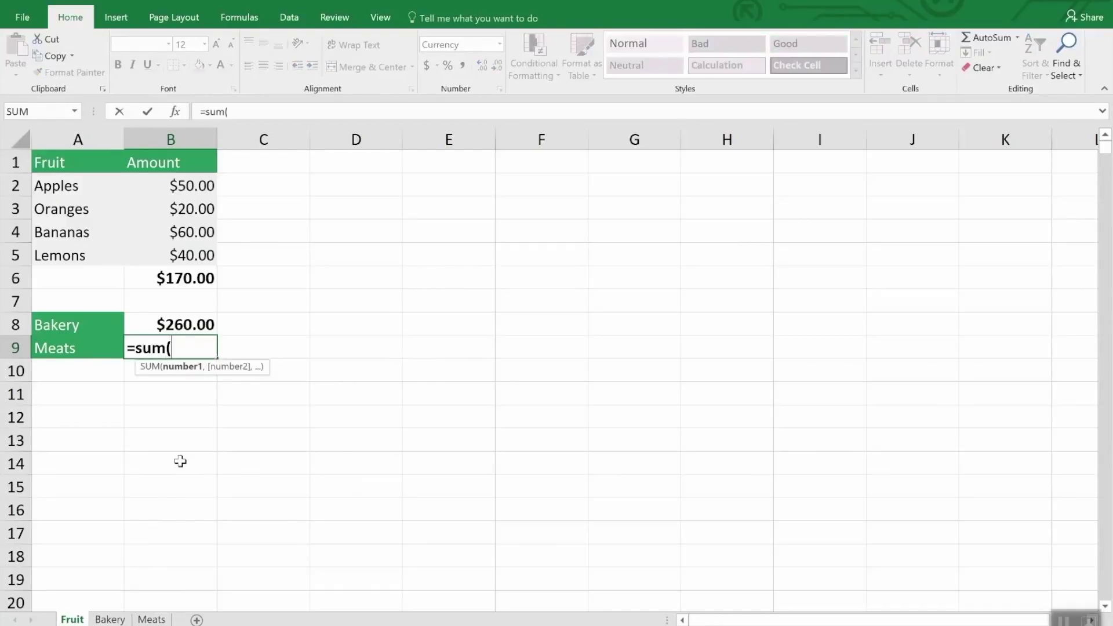
click(155, 619)
click(198, 208)
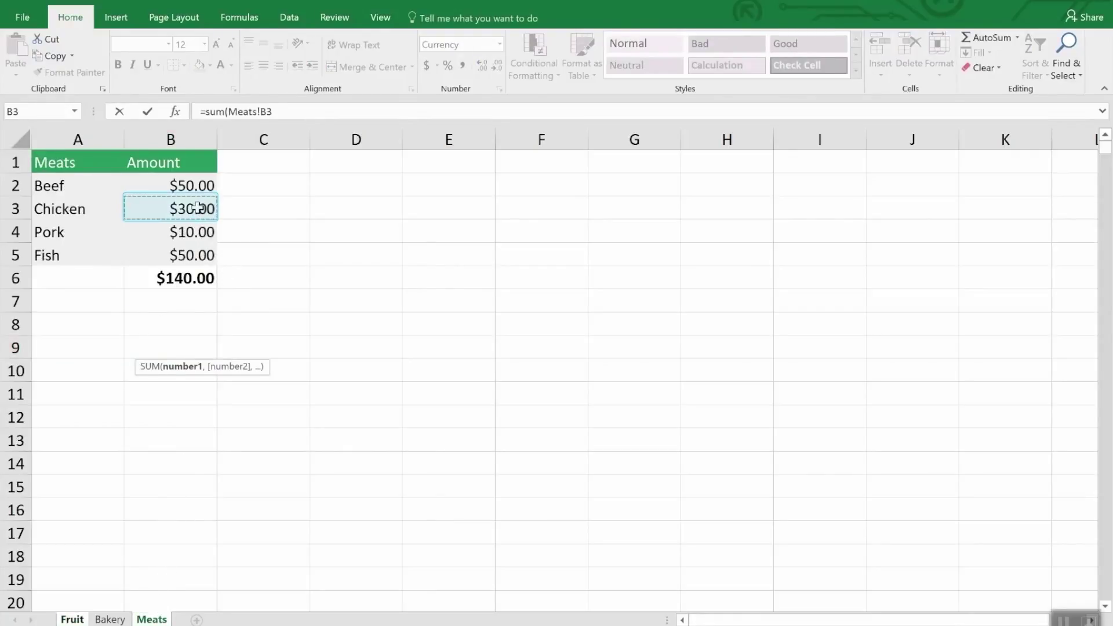
text(,)
click(199, 254)
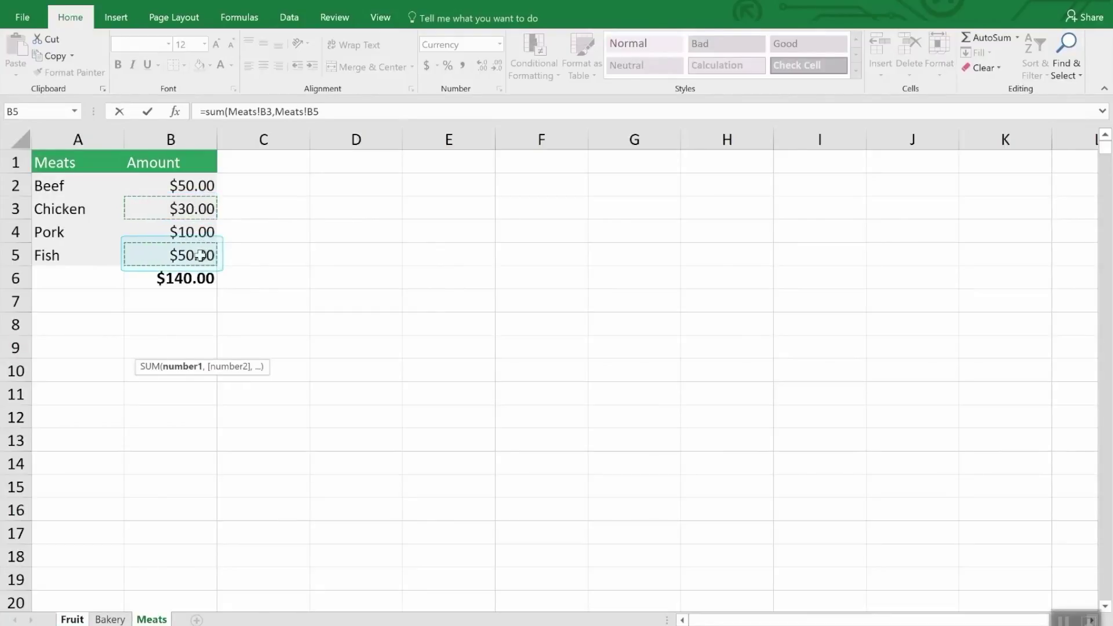
key(Return)
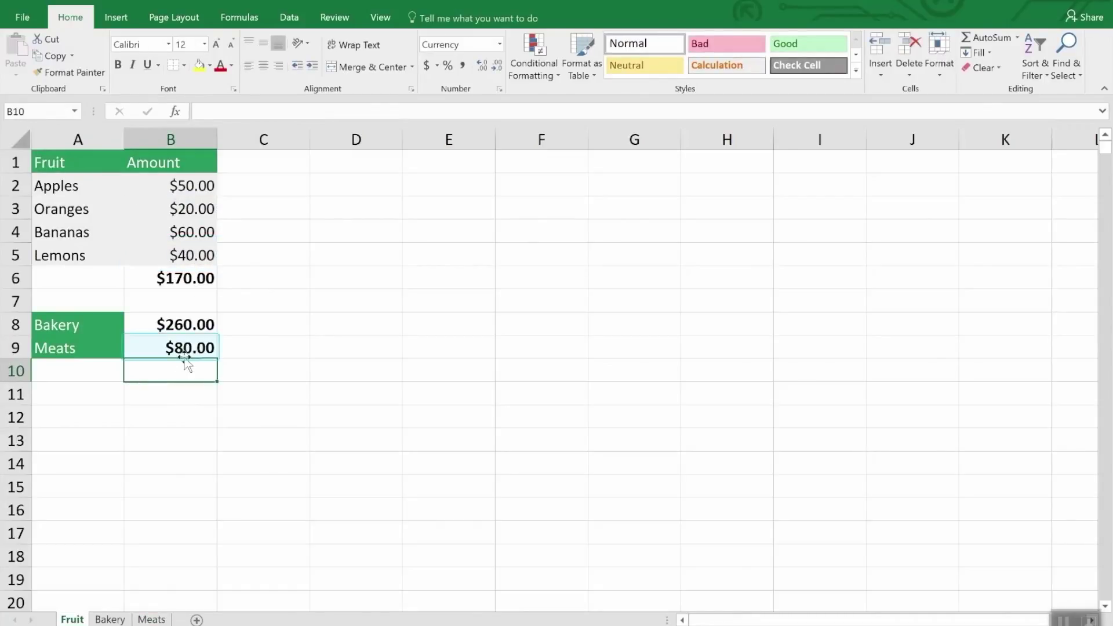
- Examine the sheet reference in cell B8's formula by comparing it with the Bakery and Meats sheets
click(187, 326)
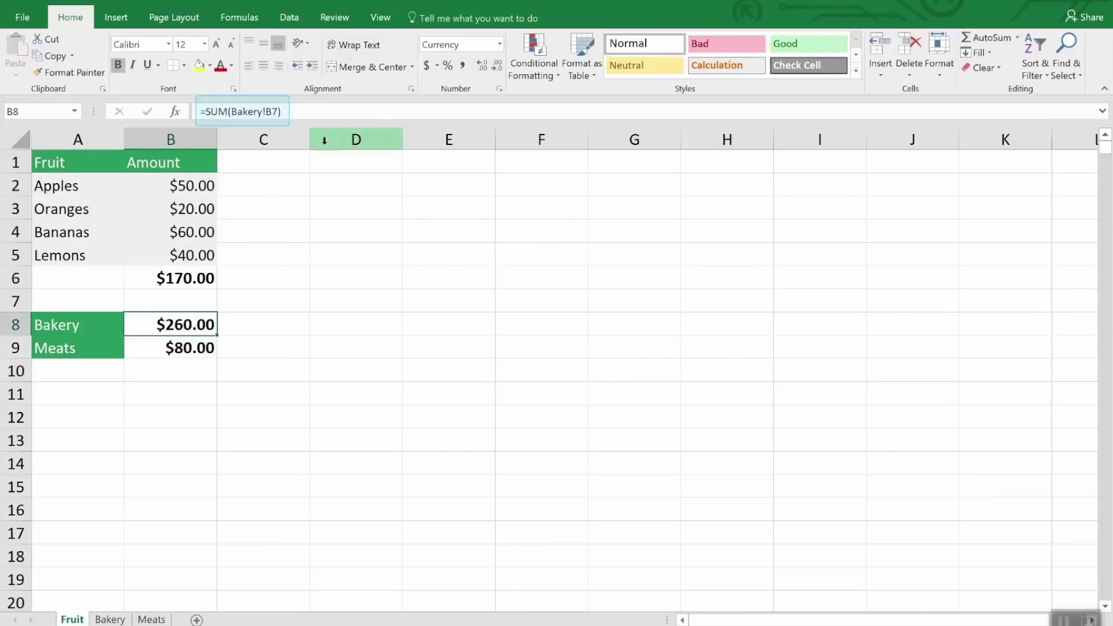
click(306, 112)
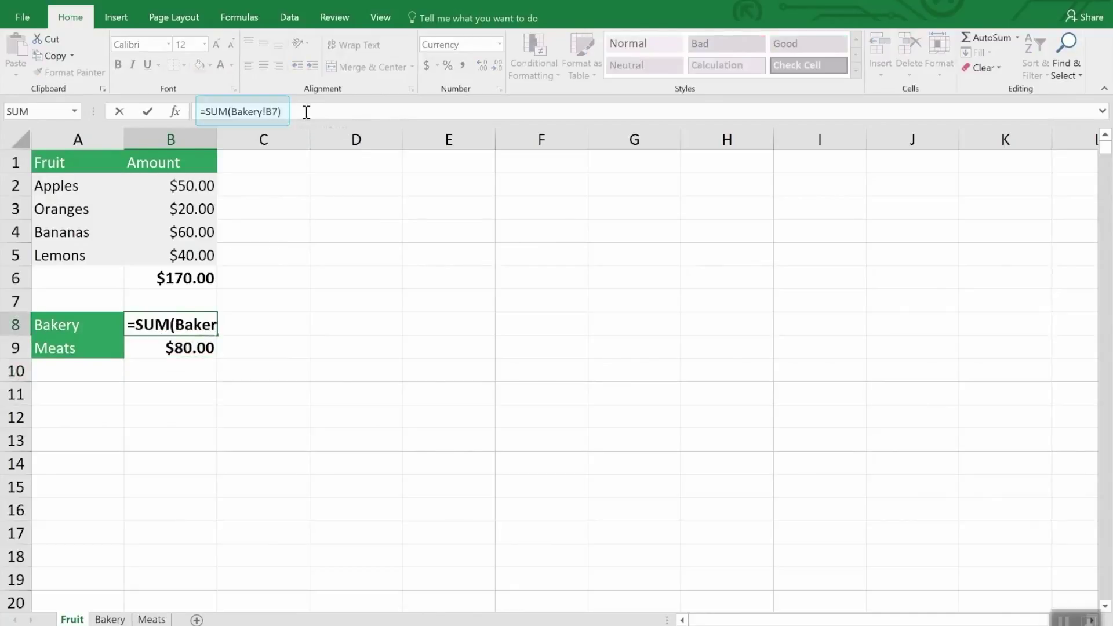
drag(269, 112, 230, 111)
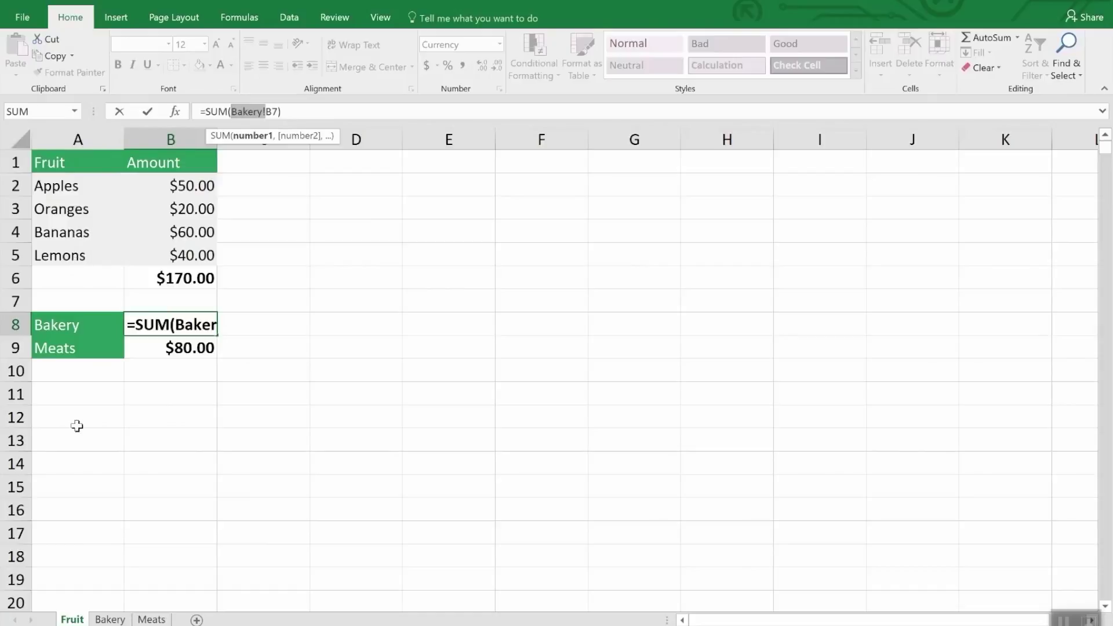
click(106, 619)
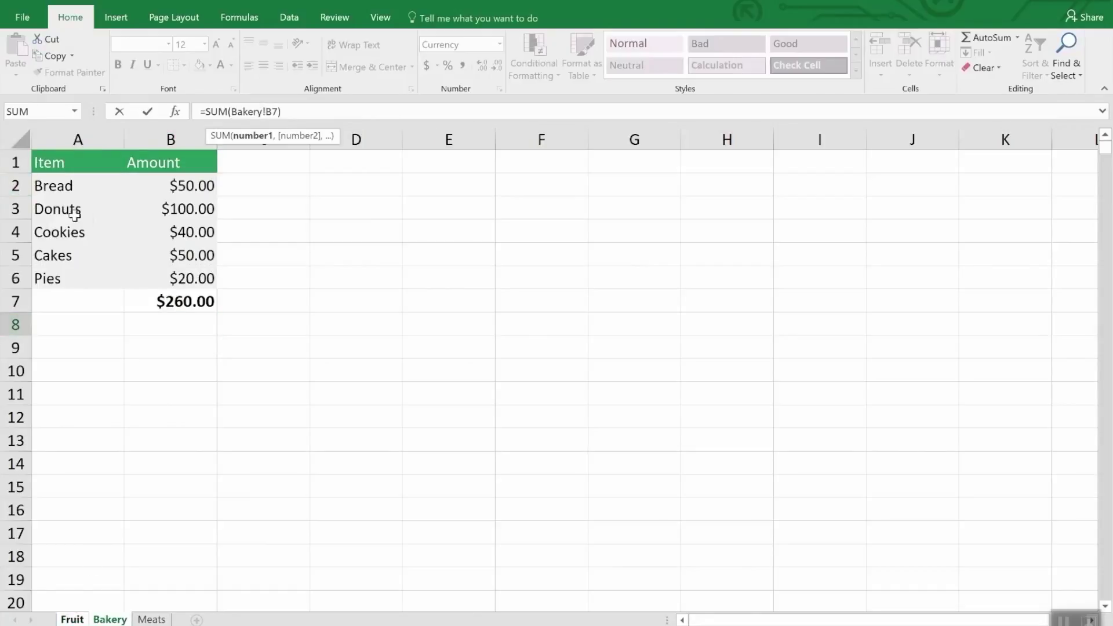
click(151, 619)
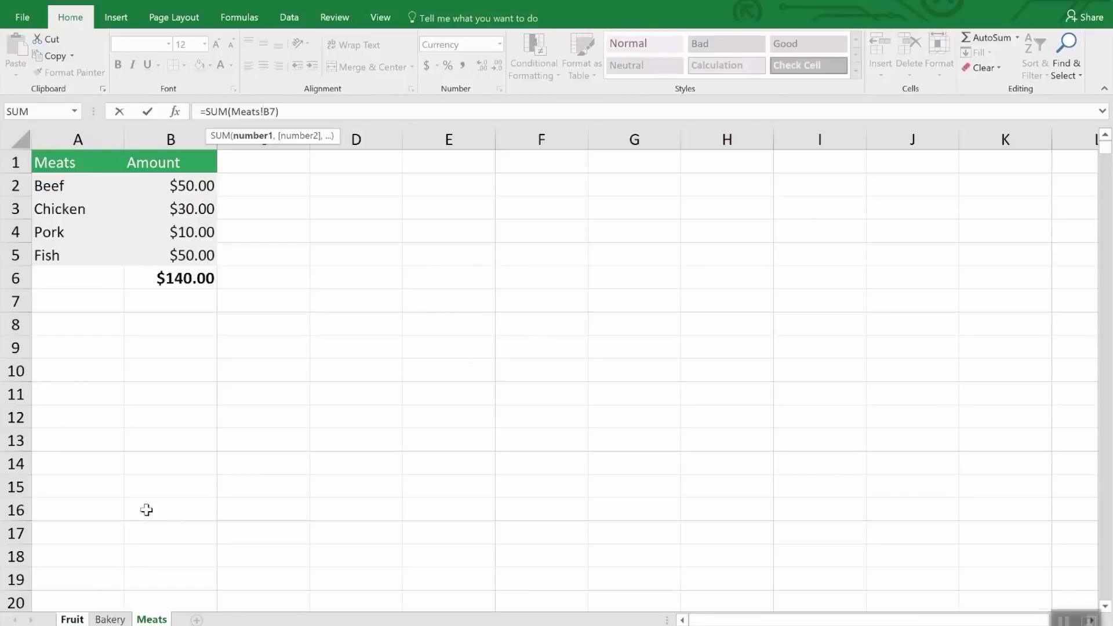
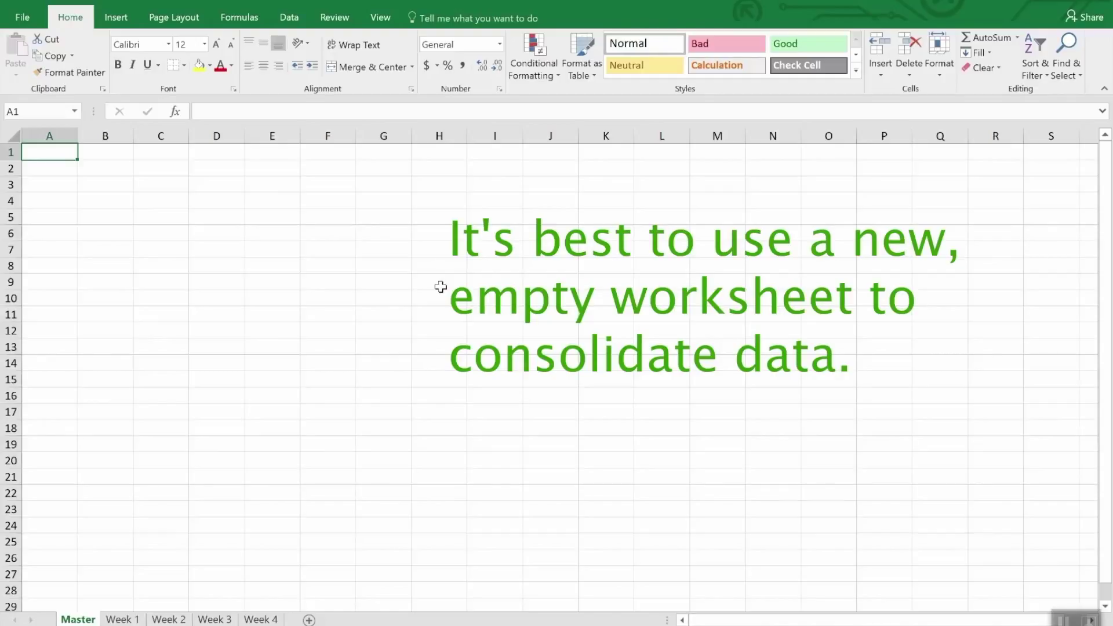
- Start Consolidate from cell A1 of the empty Master sheet, keeping Sum as the function
click(291, 17)
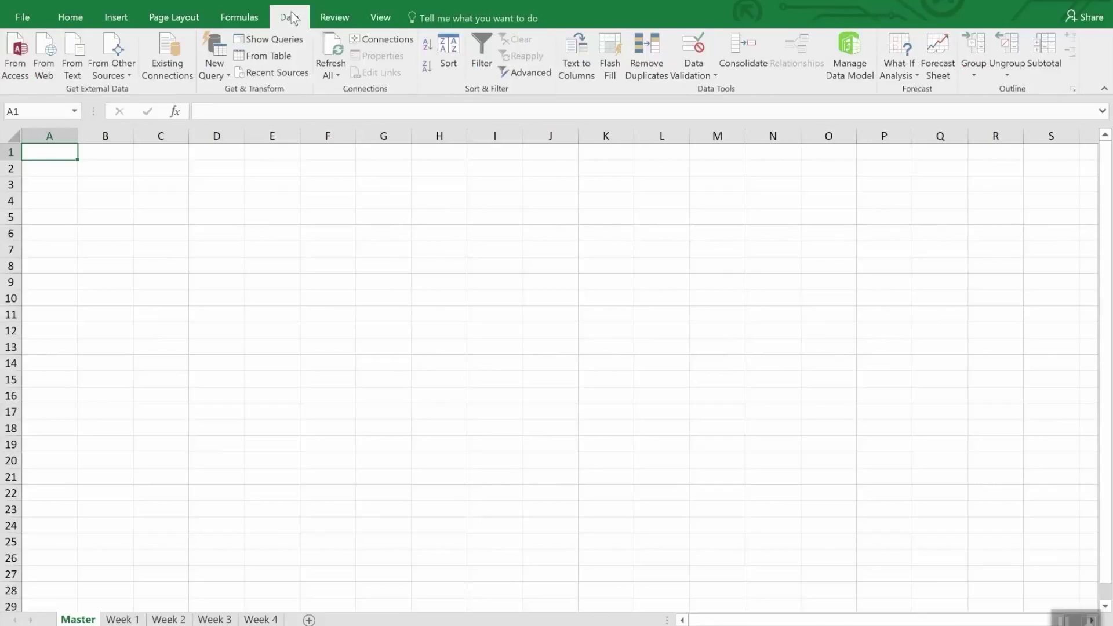
click(741, 49)
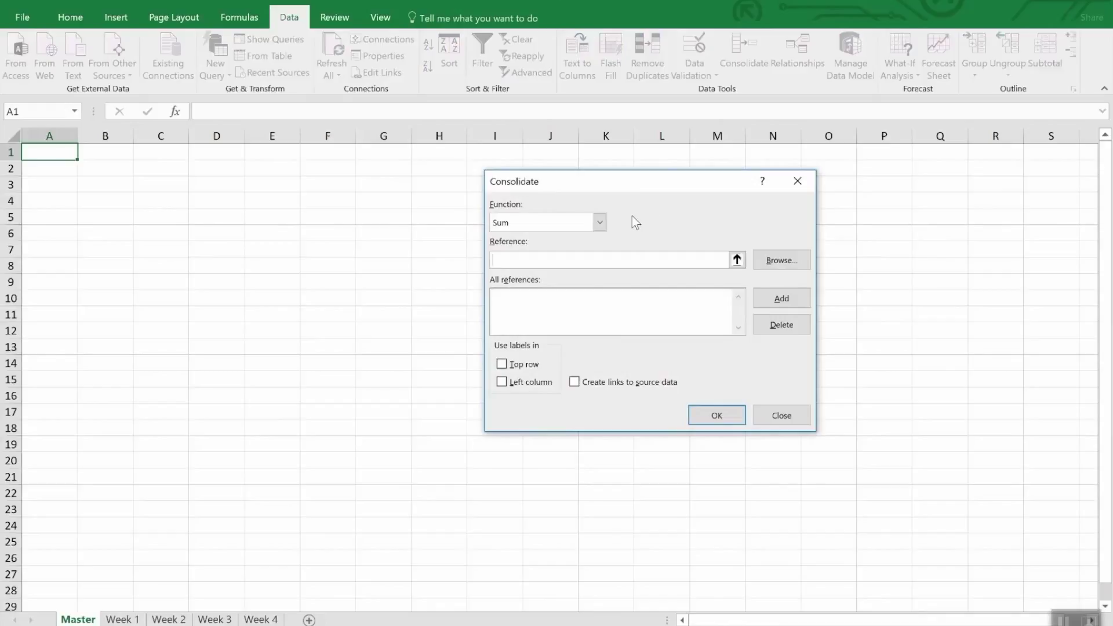
click(600, 224)
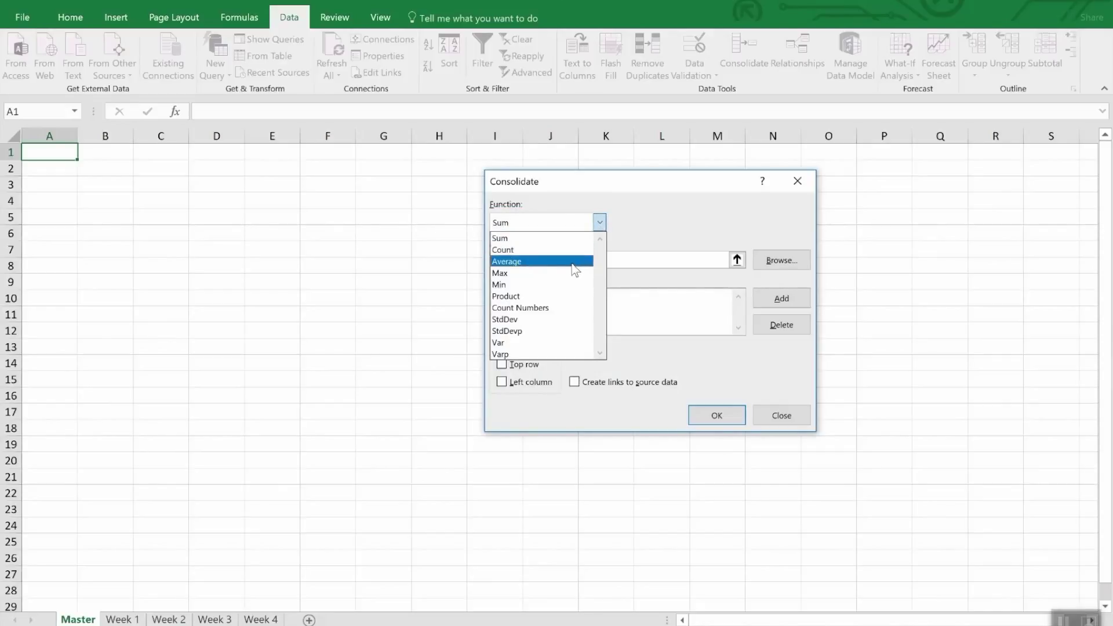
click(670, 220)
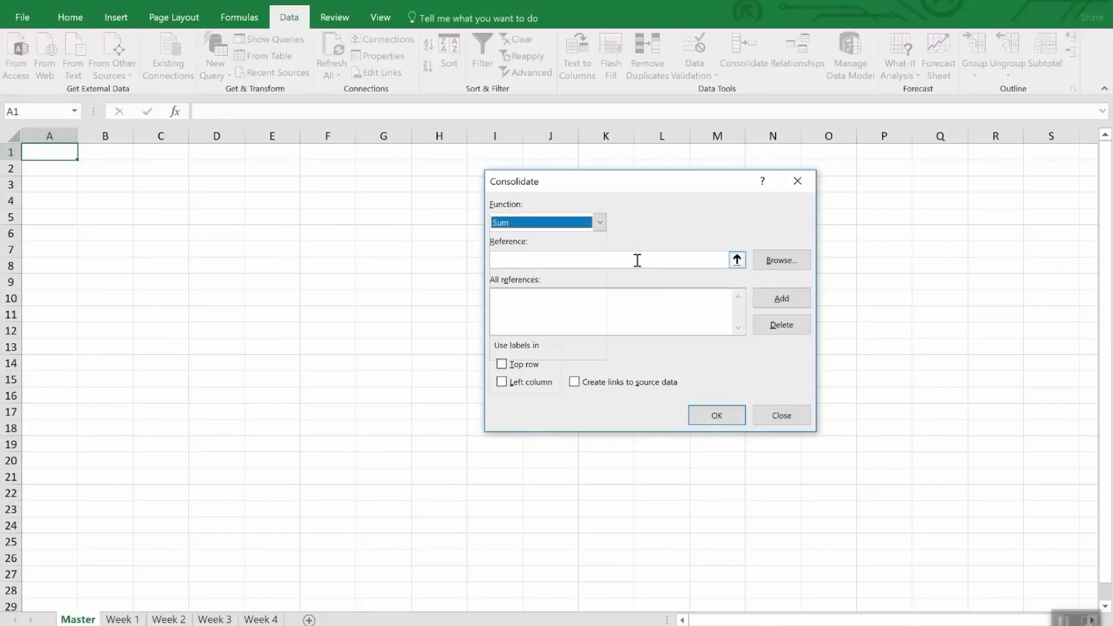
- Add range A1:F6 of the Week 1 sheet to the consolidation references
click(736, 259)
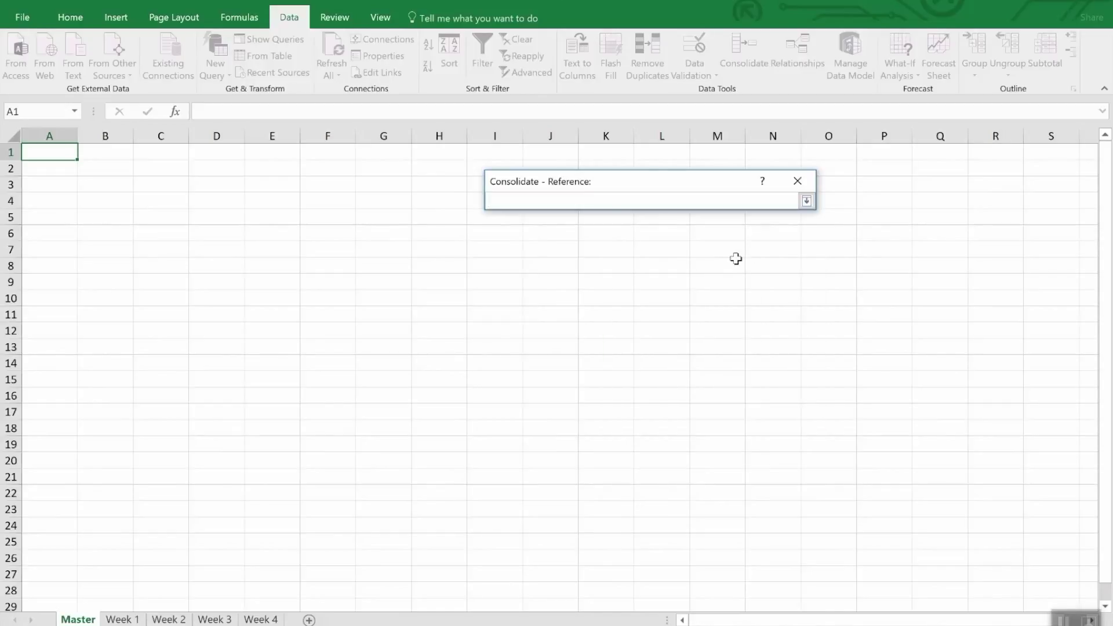
click(128, 619)
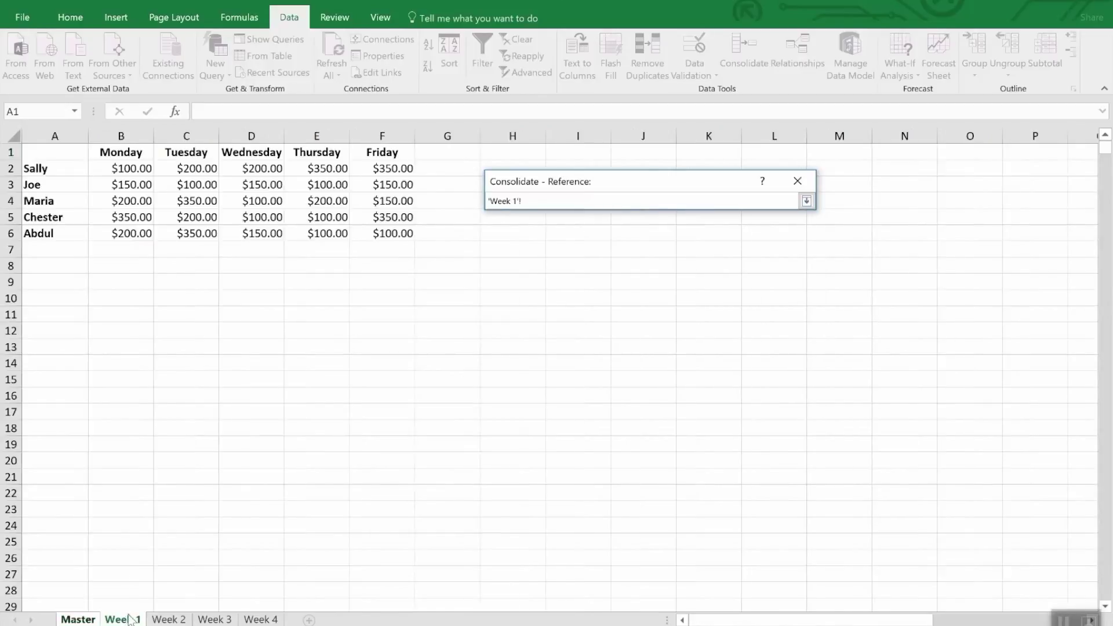
drag(53, 152, 394, 234)
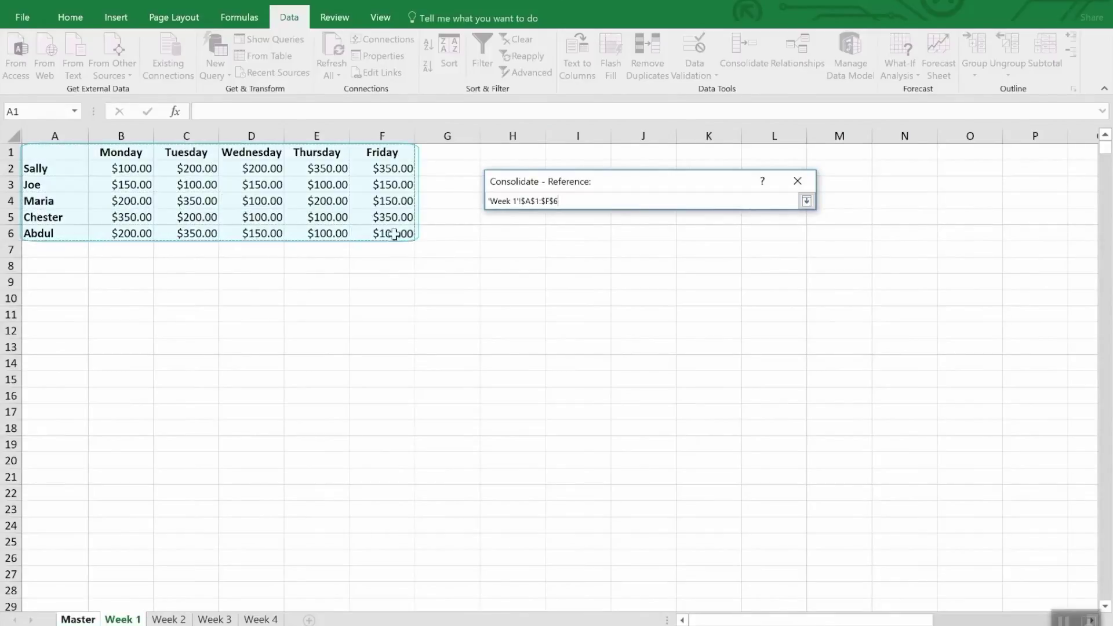
click(807, 201)
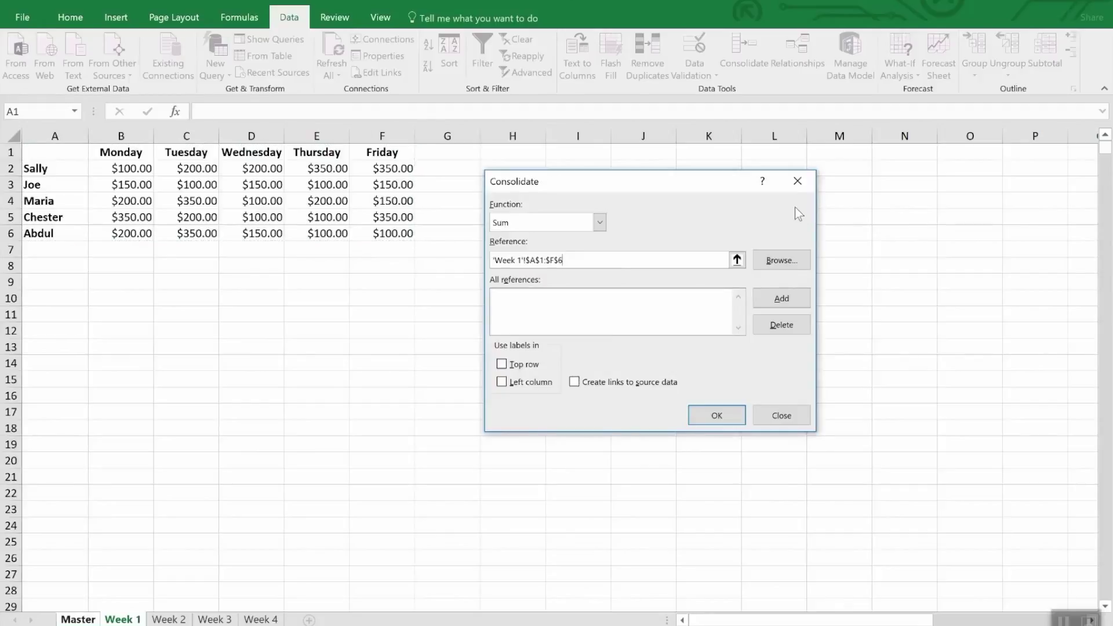
click(773, 297)
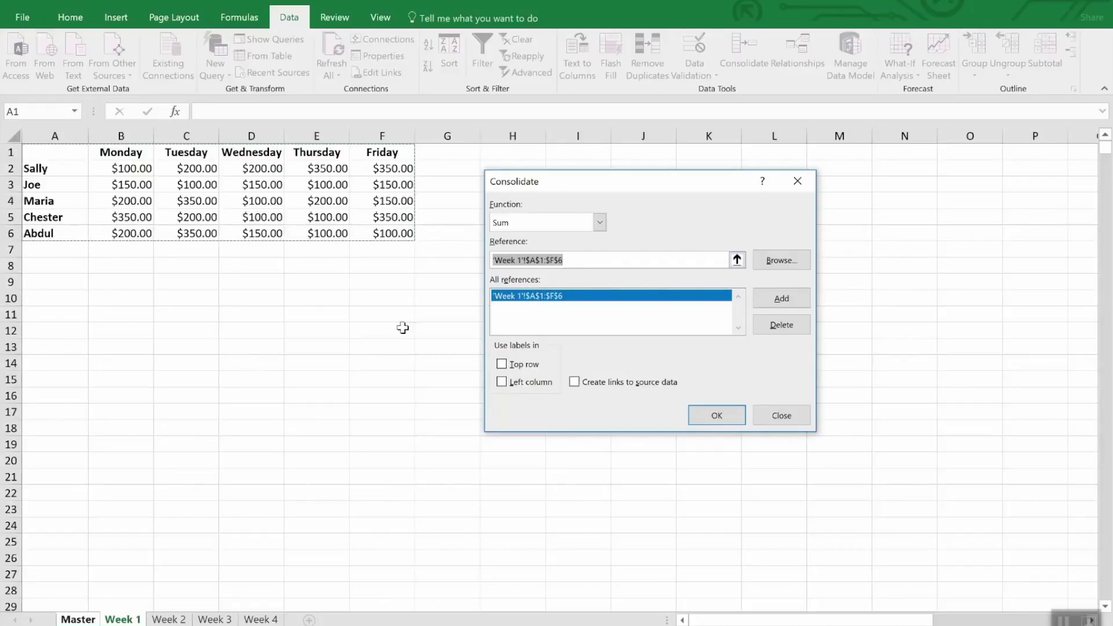
- Add range A1:F6 of the Week 2, Week 3 and Week 4 sheets to the consolidation references
click(169, 619)
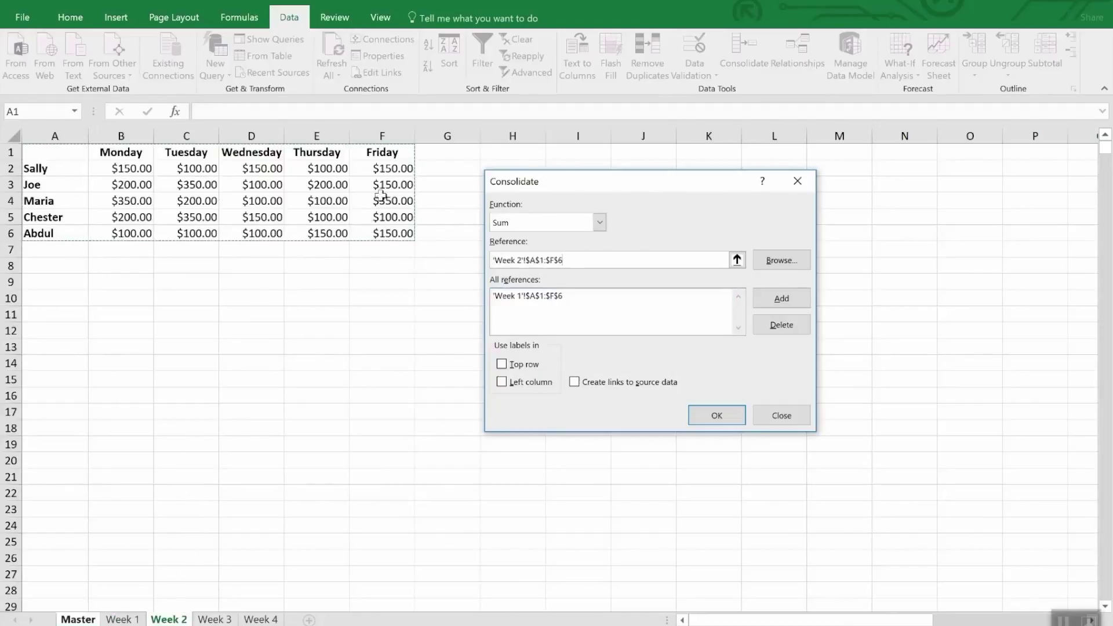
click(773, 299)
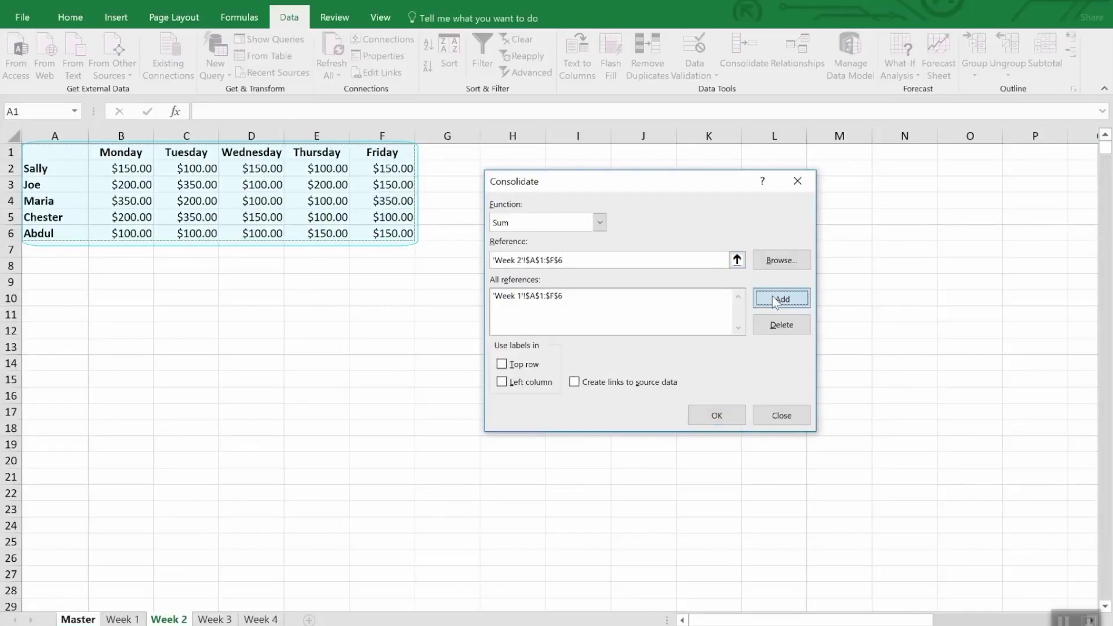
click(213, 619)
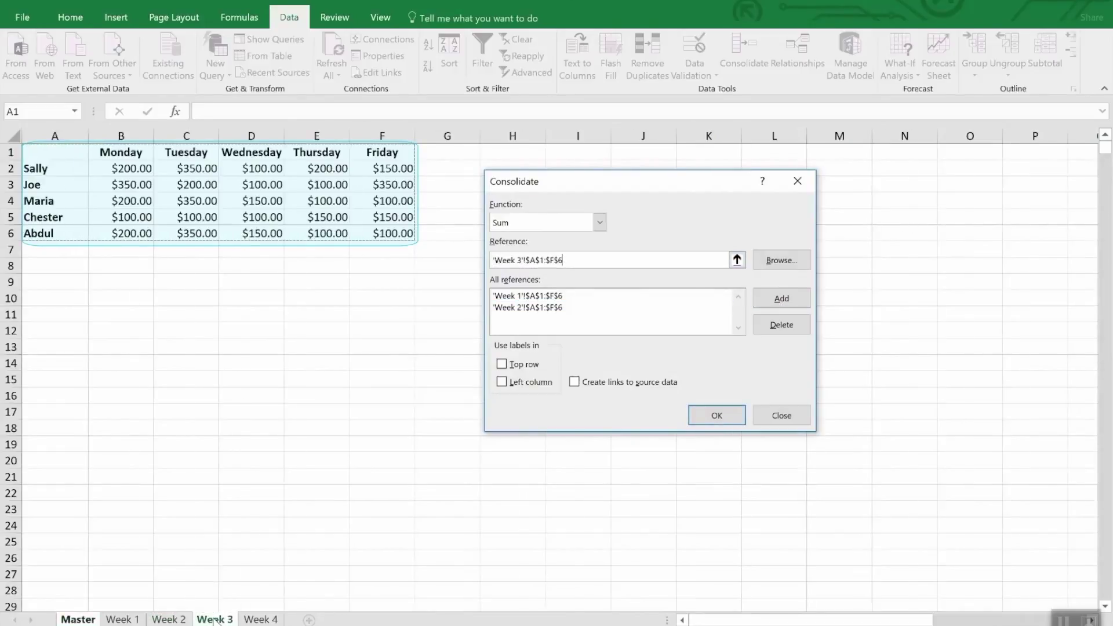
click(777, 299)
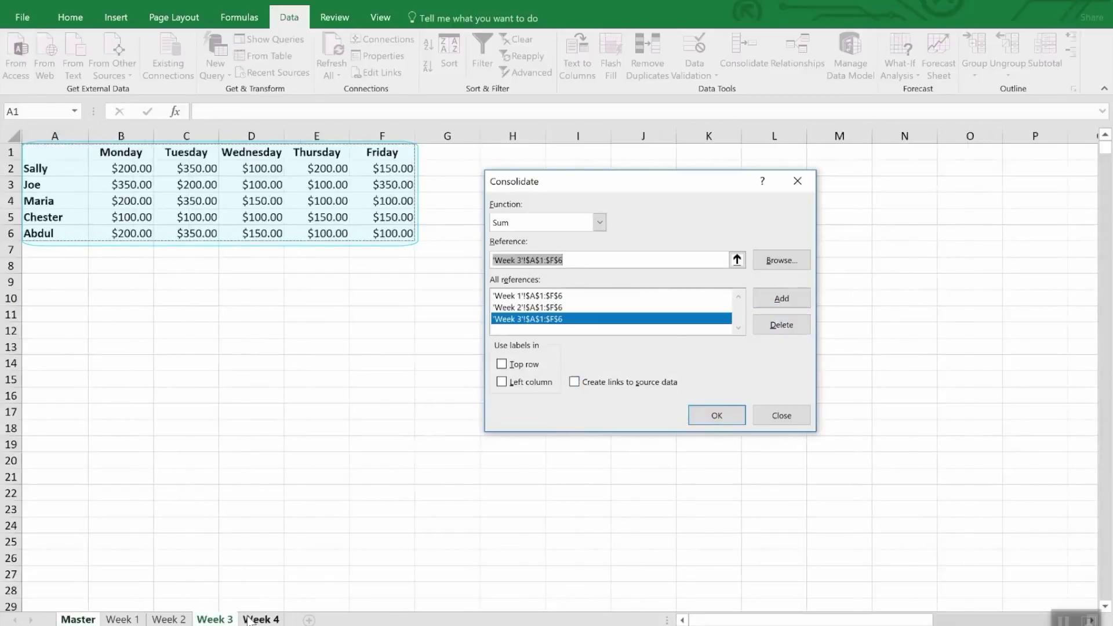
click(261, 619)
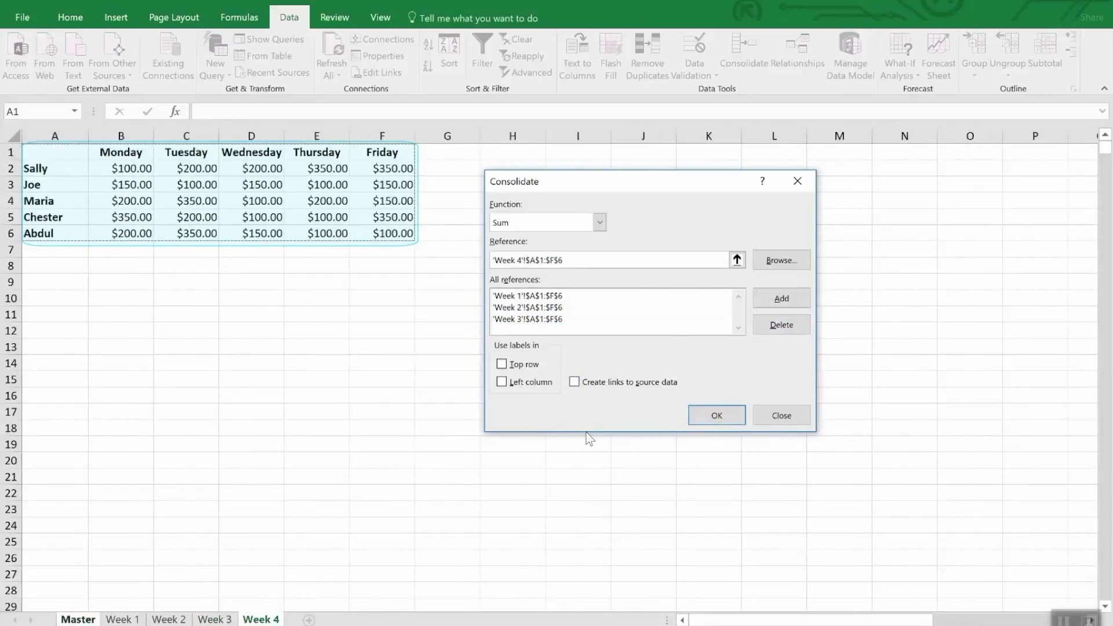
click(776, 299)
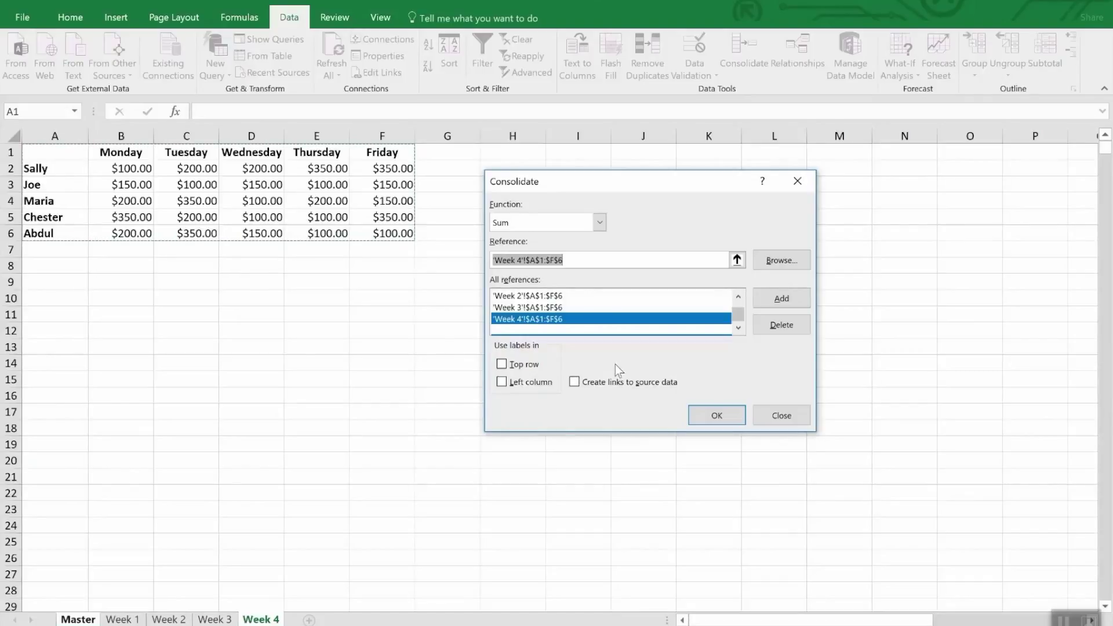
- Run the consolidation using labels from the top row and left column, with links to the source data
click(534, 365)
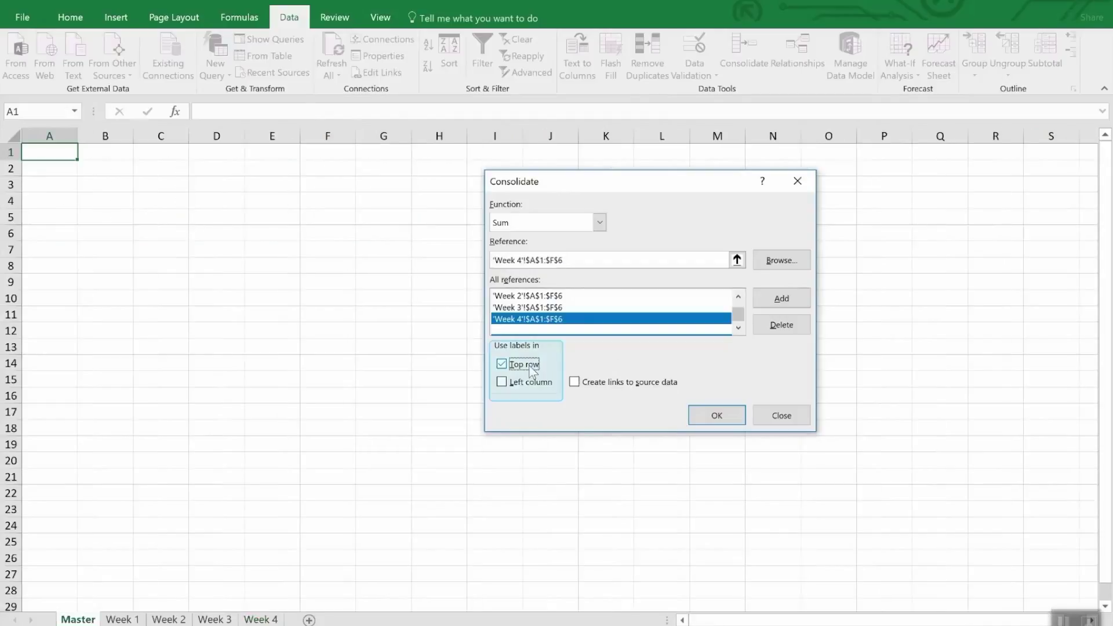
click(532, 384)
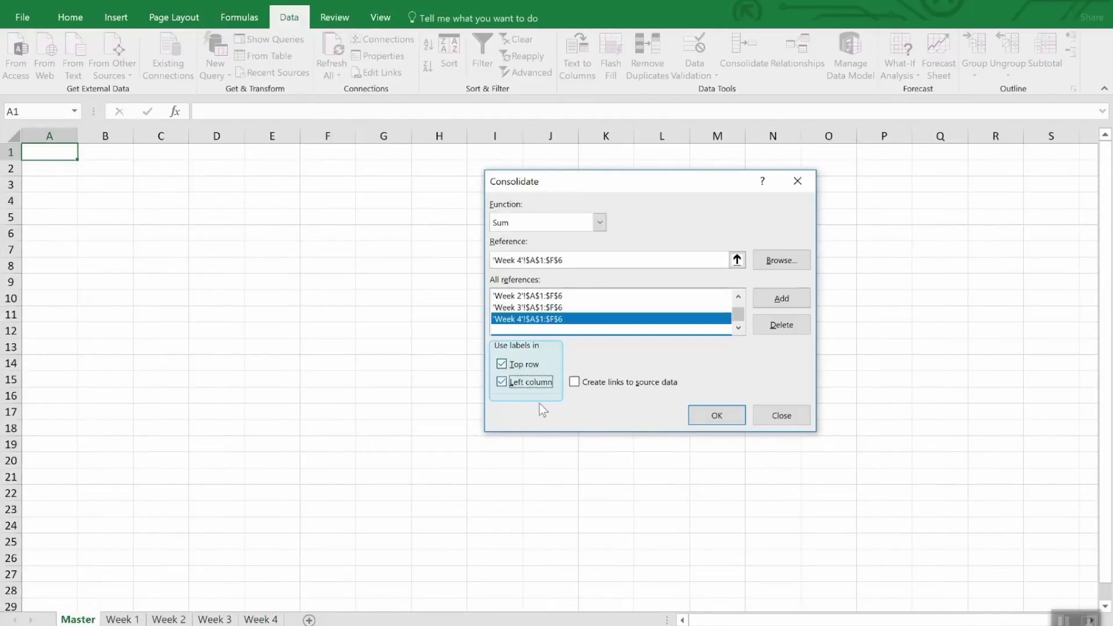
click(631, 388)
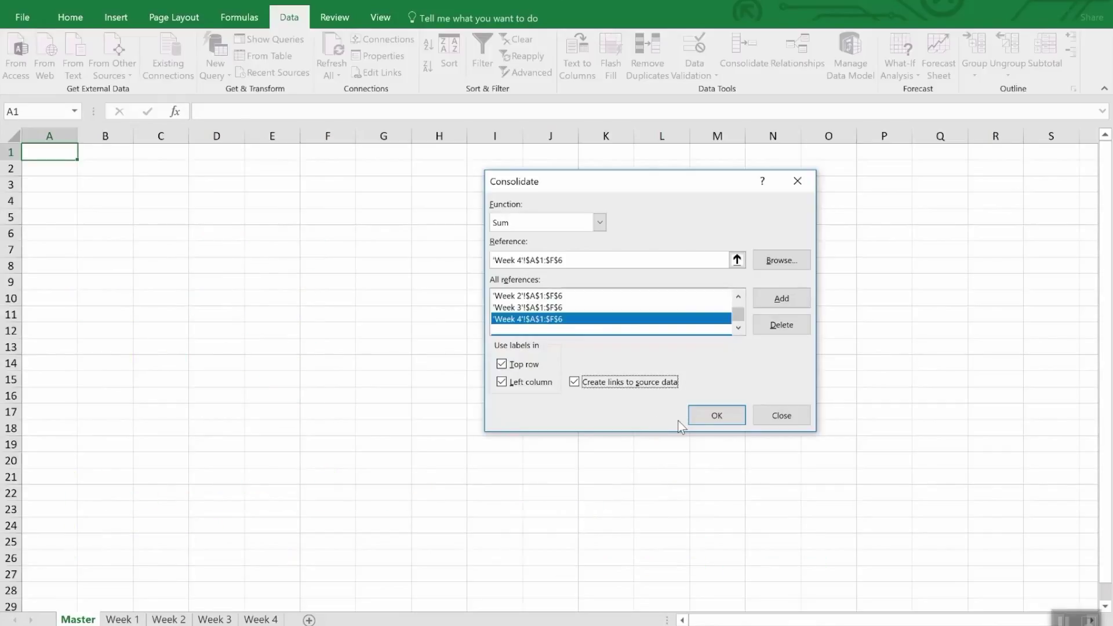
click(704, 417)
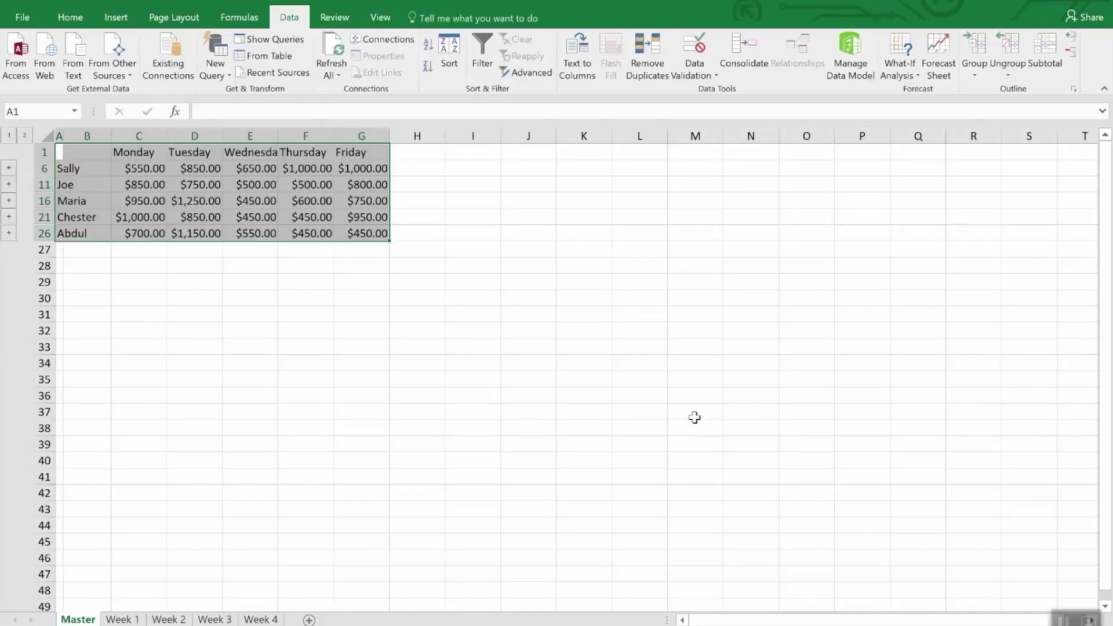
- Unhide the detail rows within rows 1 to 26 of the Master sheet, and return them to their hidden state
click(694, 418)
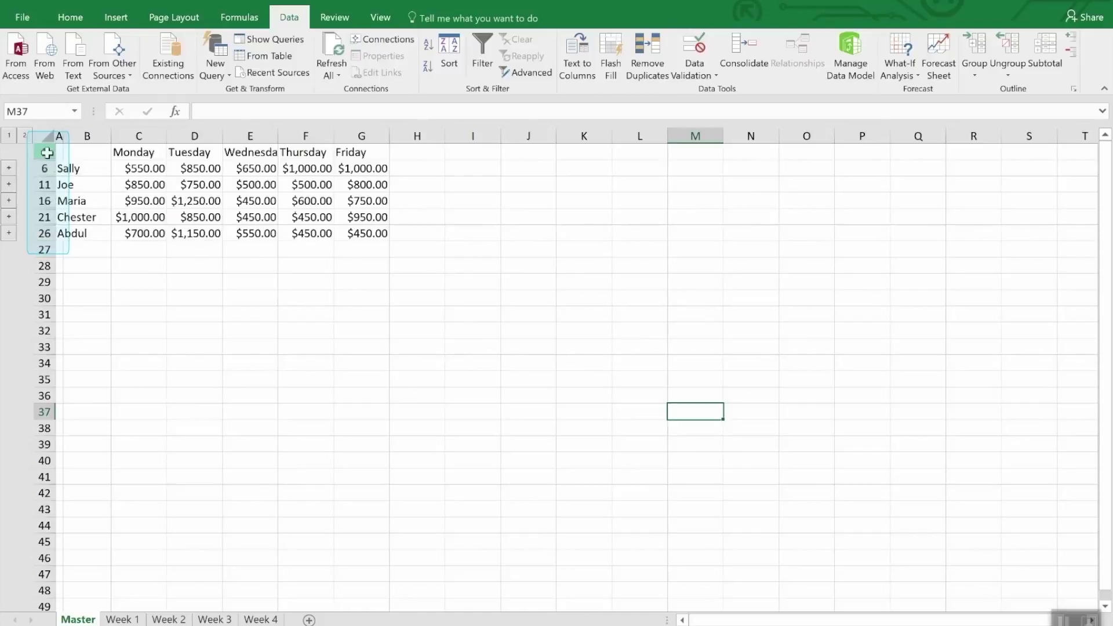
drag(44, 152, 36, 233)
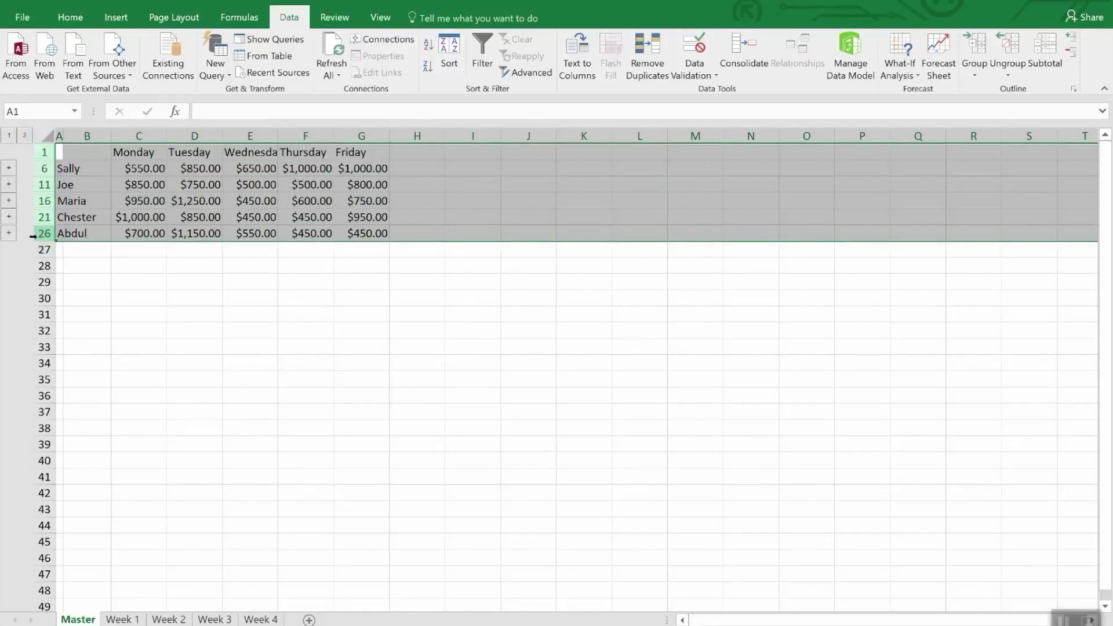
right_click(35, 233)
click(61, 452)
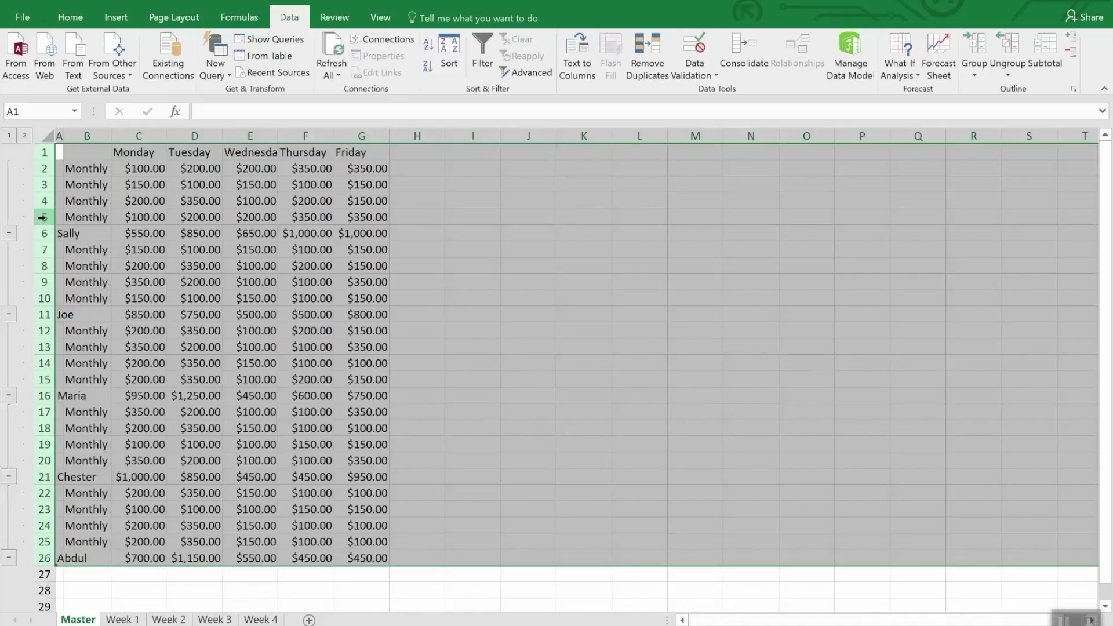
click(246, 588)
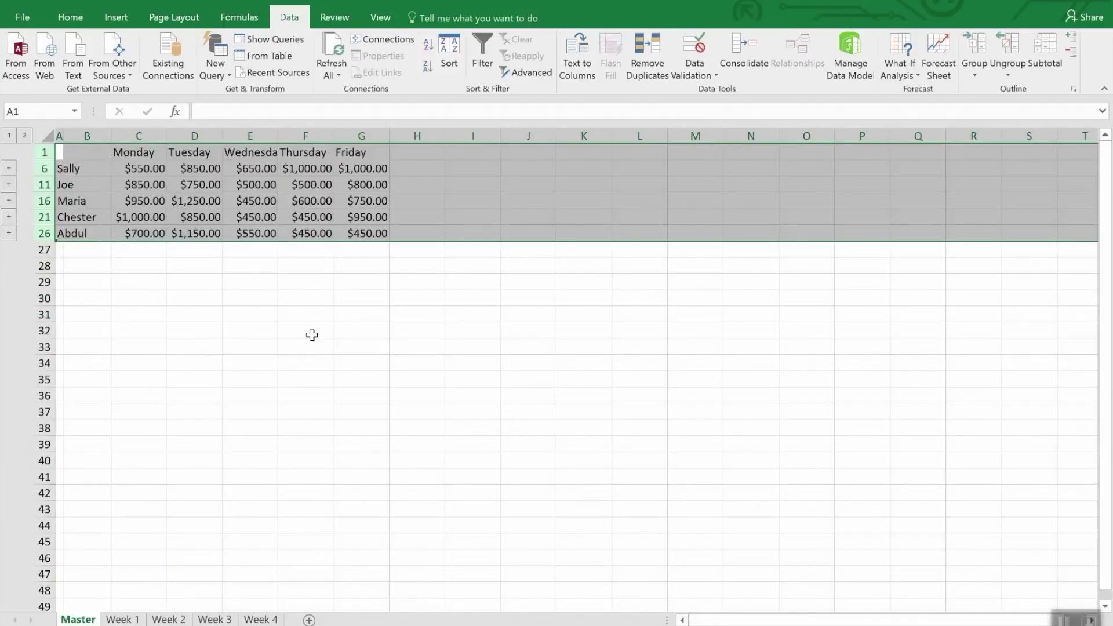
click(299, 305)
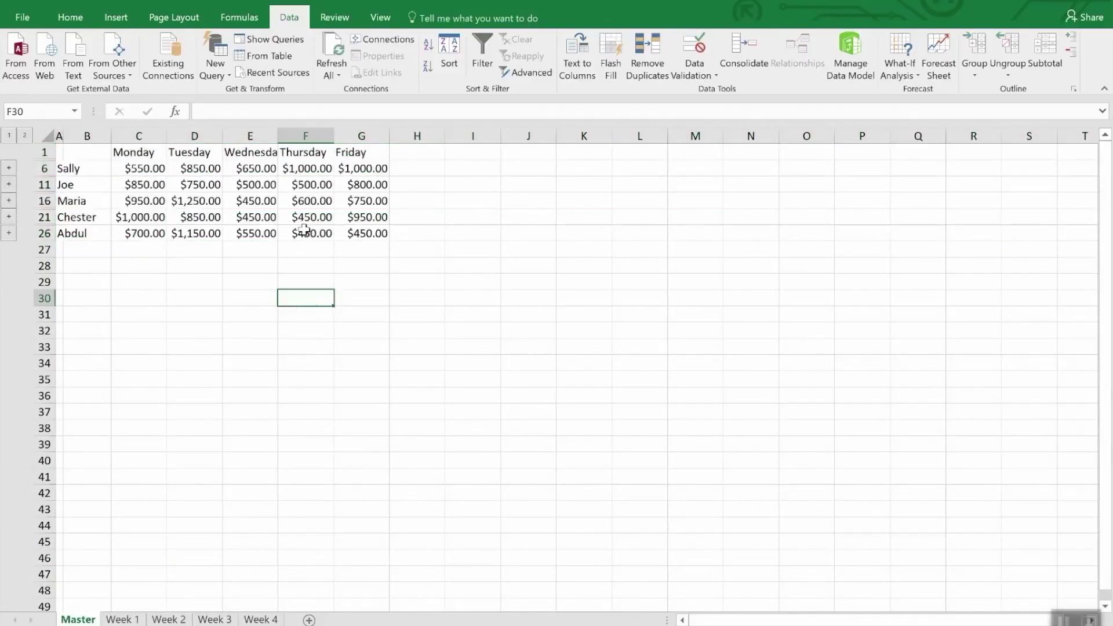
- Set cell E2 on the Week 4 sheet to 3500 and check the linked total in cell F6 of the Master sheet
click(323, 168)
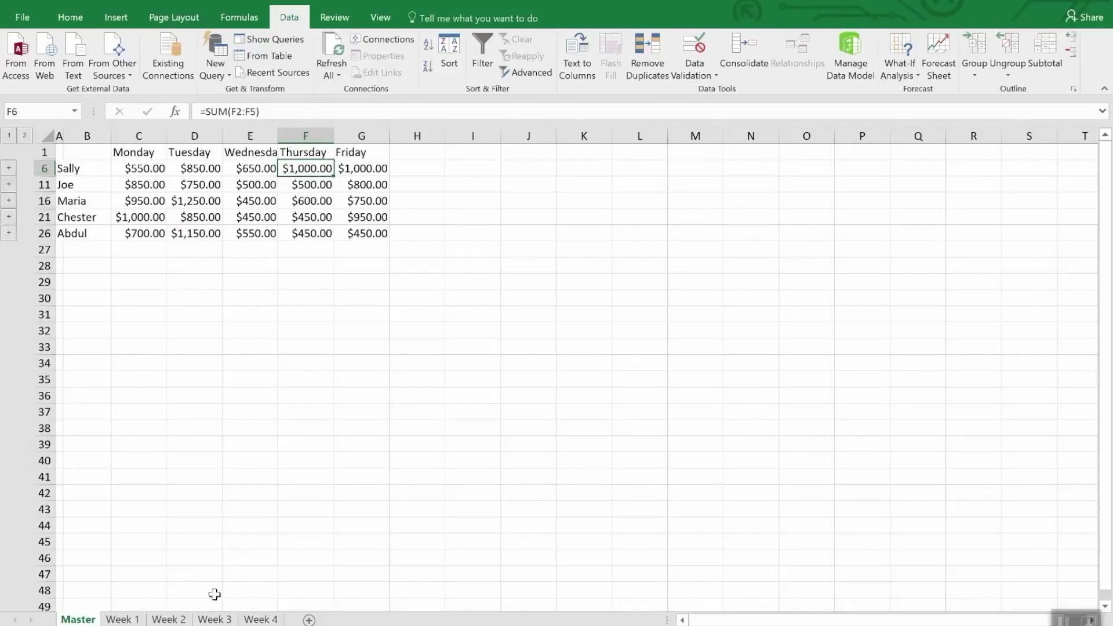
click(253, 620)
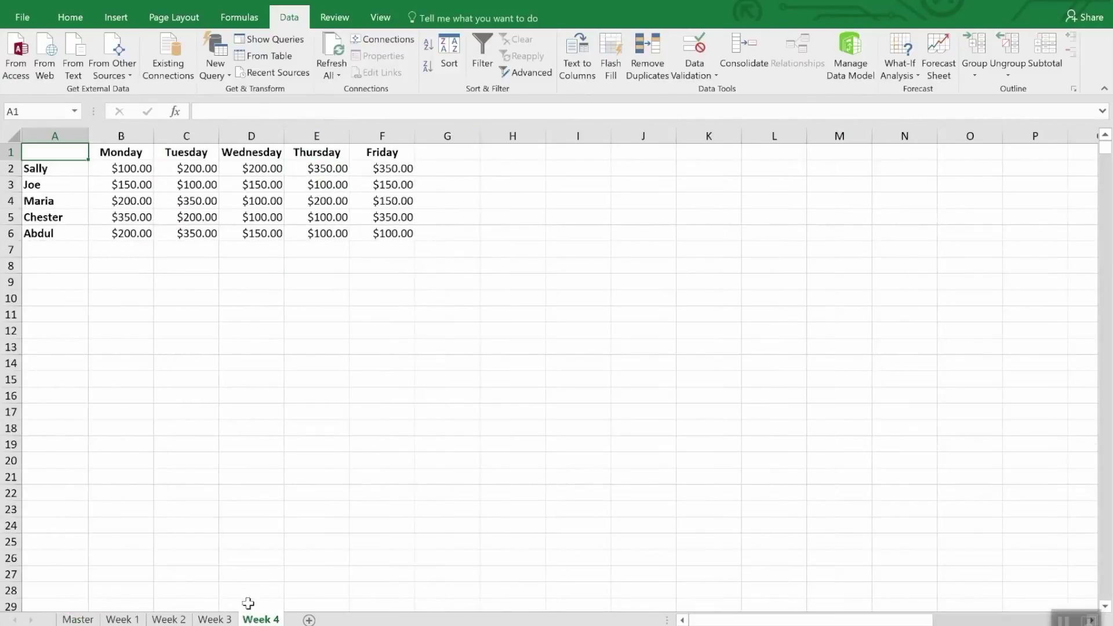
click(330, 170)
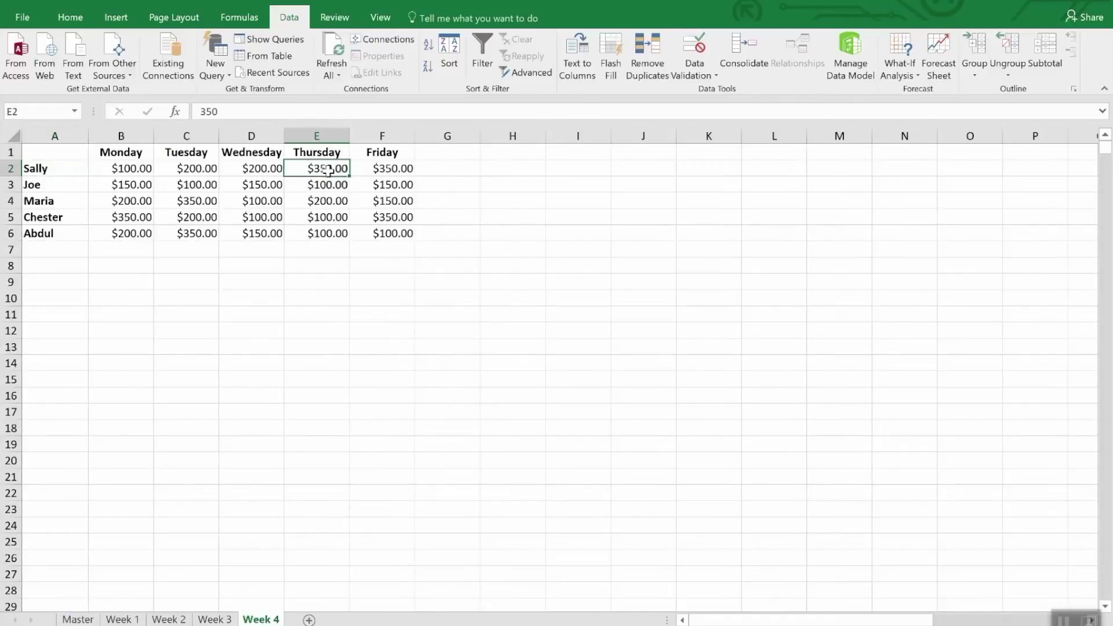
text(3)
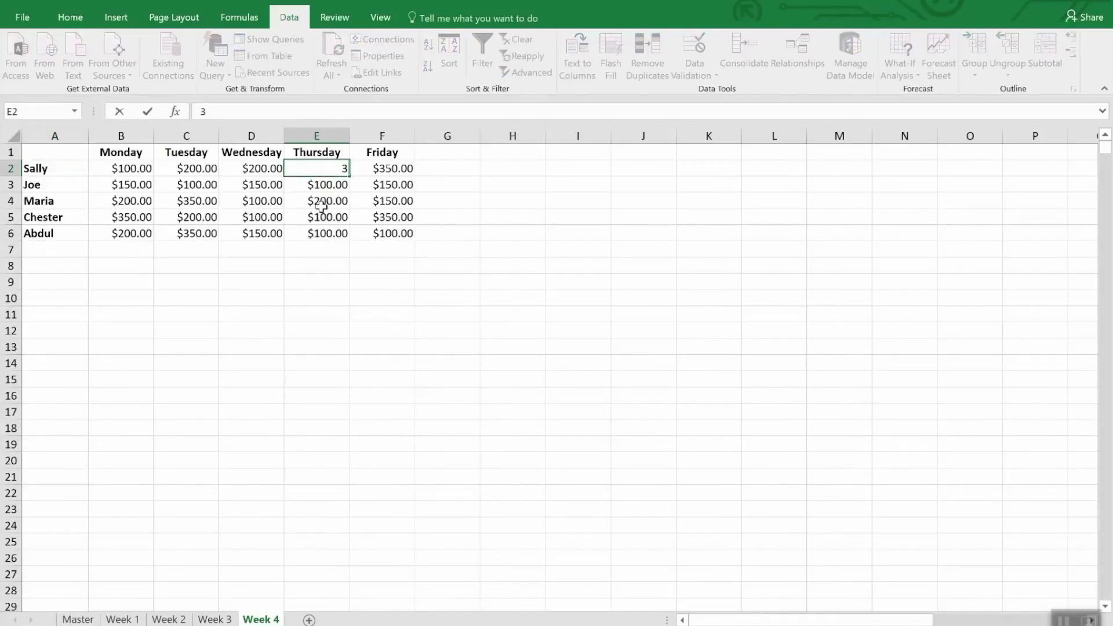
text(500.)
key(Return)
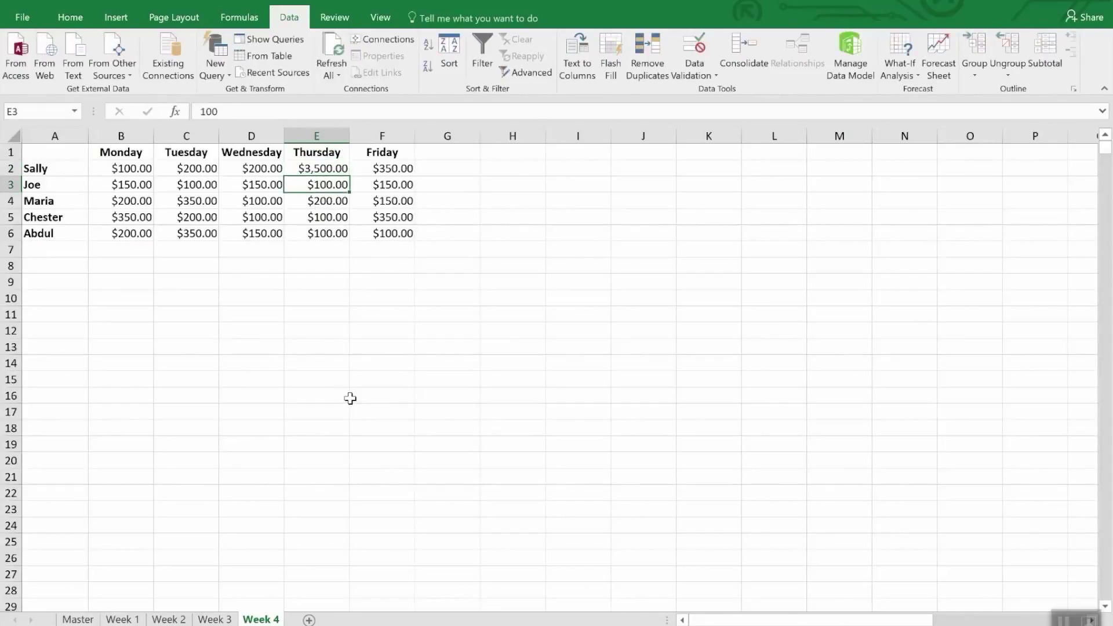
click(81, 619)
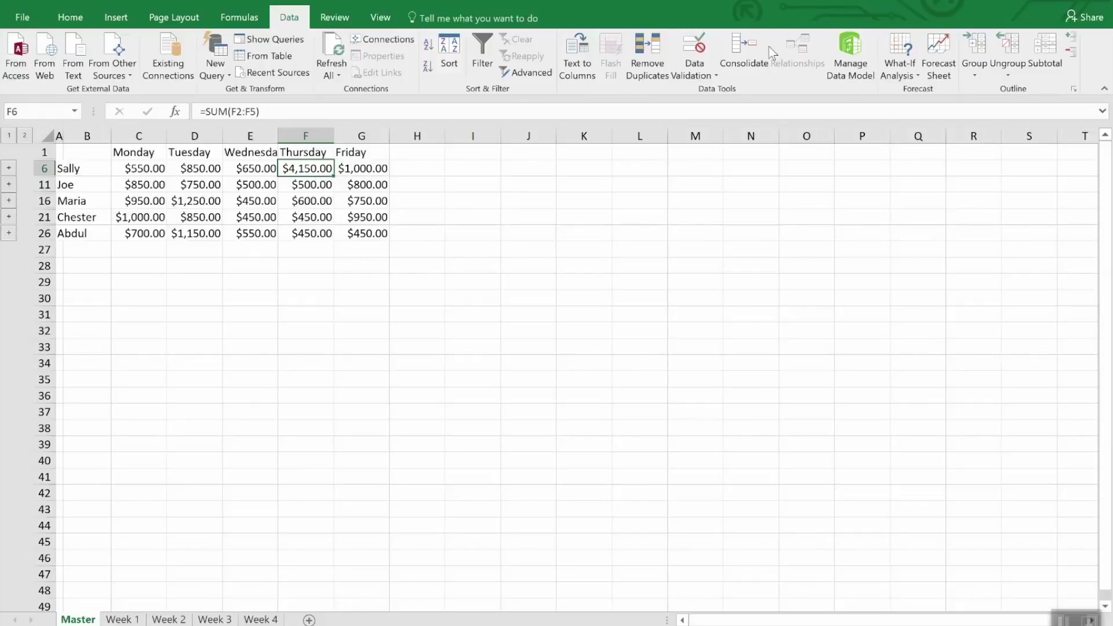
click(749, 52)
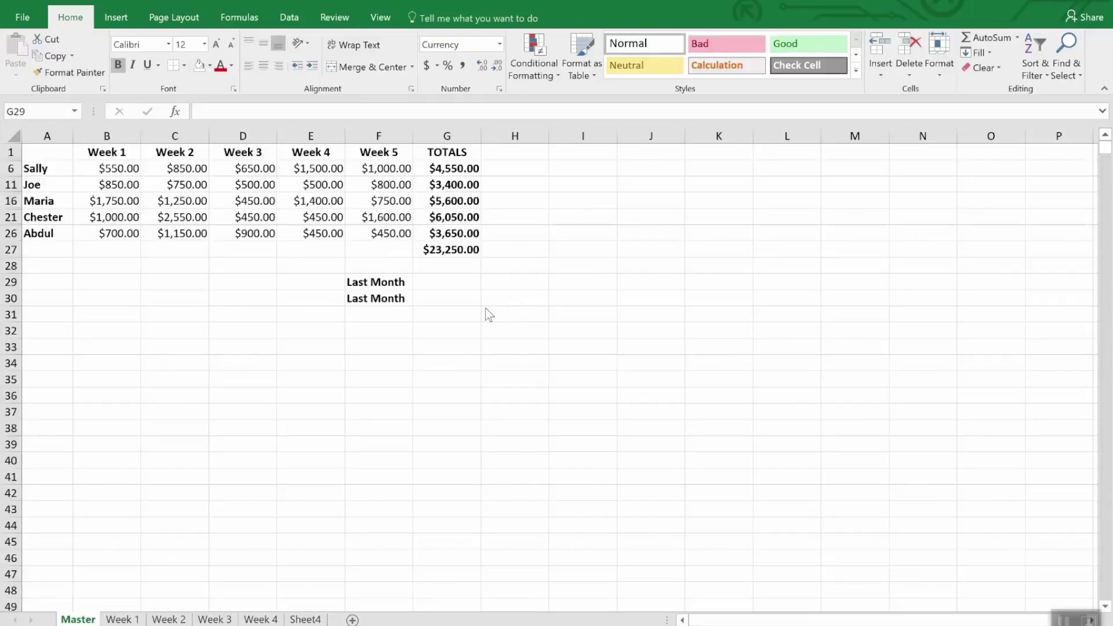
- Link cell G29 of the Master sheet to cell G47 on the Master sheet of Monthly Sales.xlsx and inspect the resulting formula
click(429, 281)
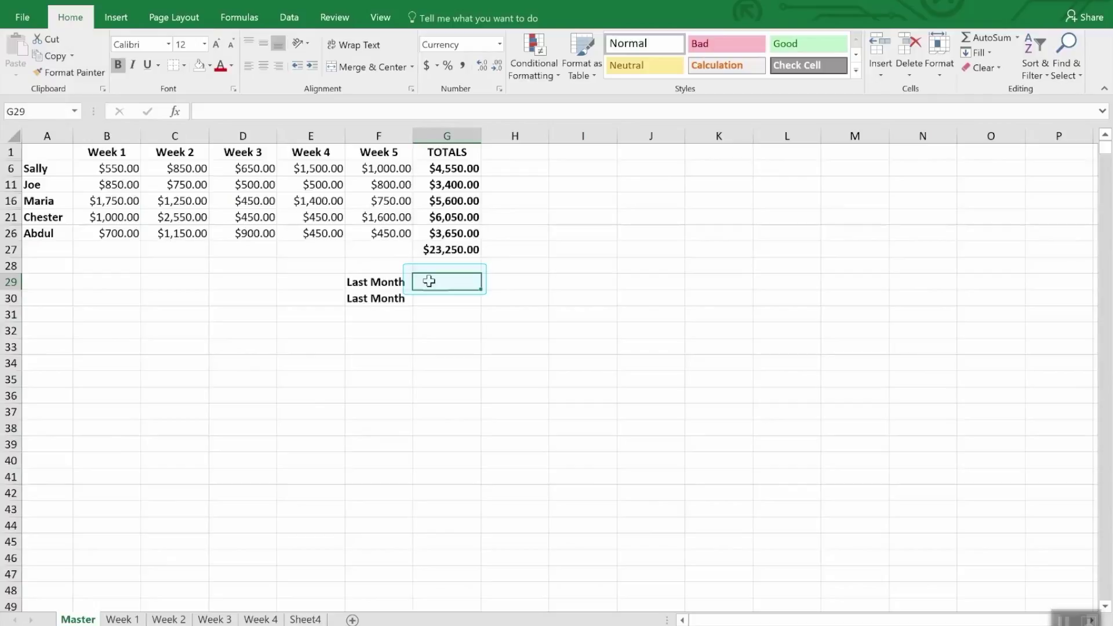
text(=)
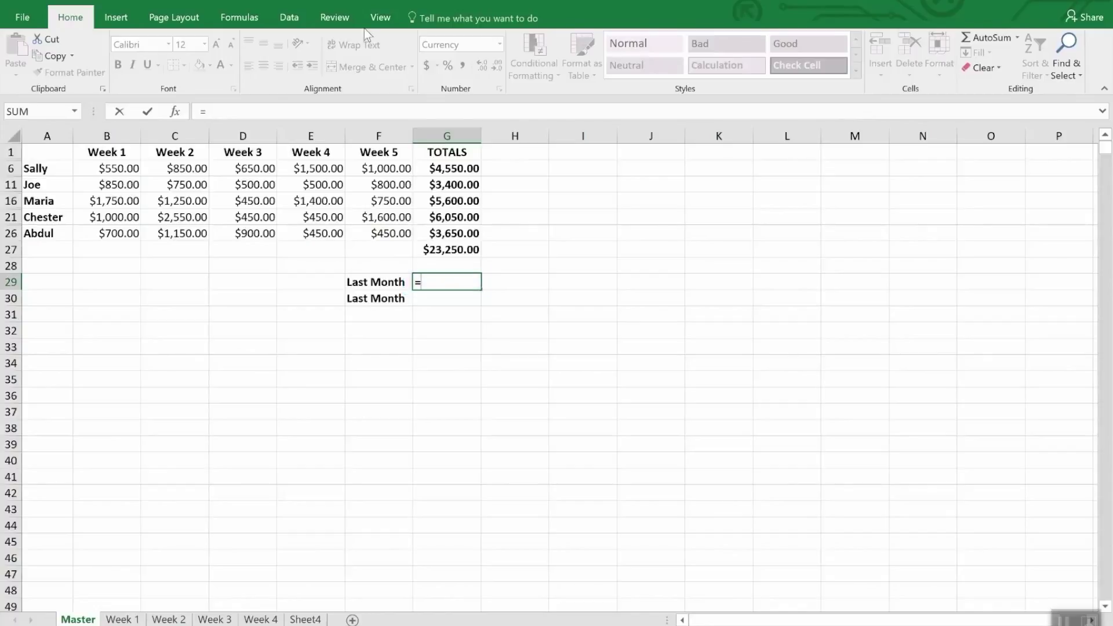
click(388, 25)
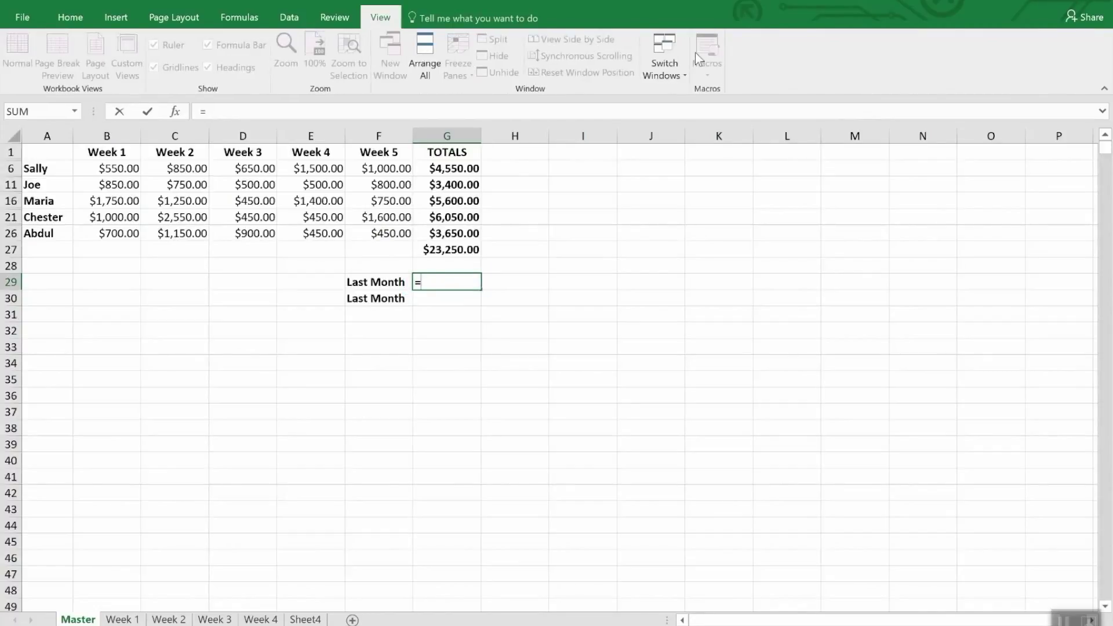
click(677, 64)
click(684, 91)
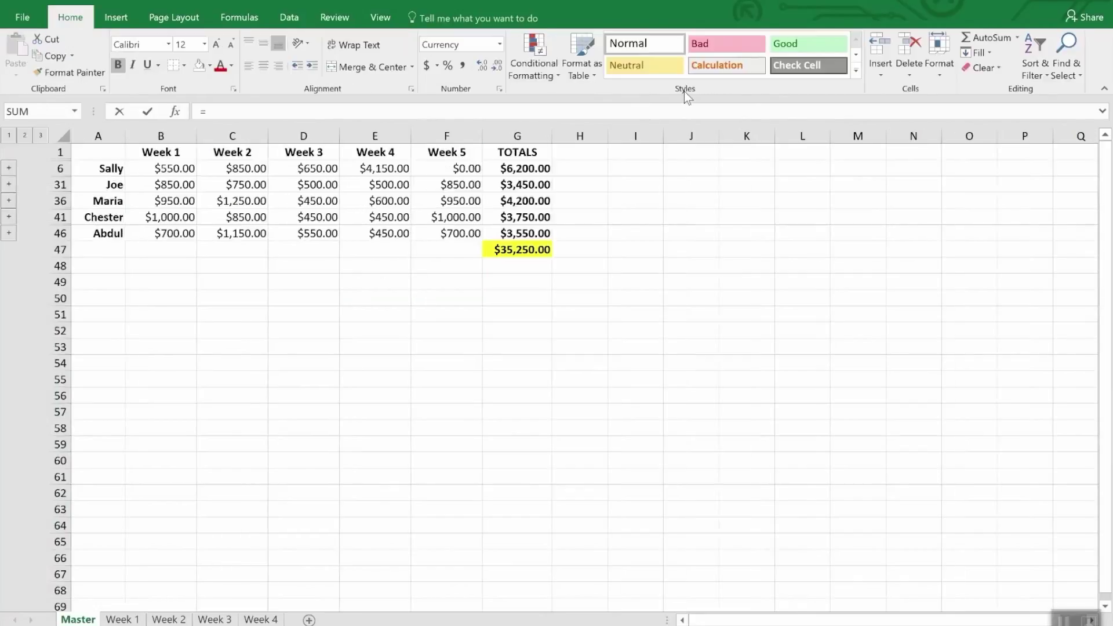
click(522, 250)
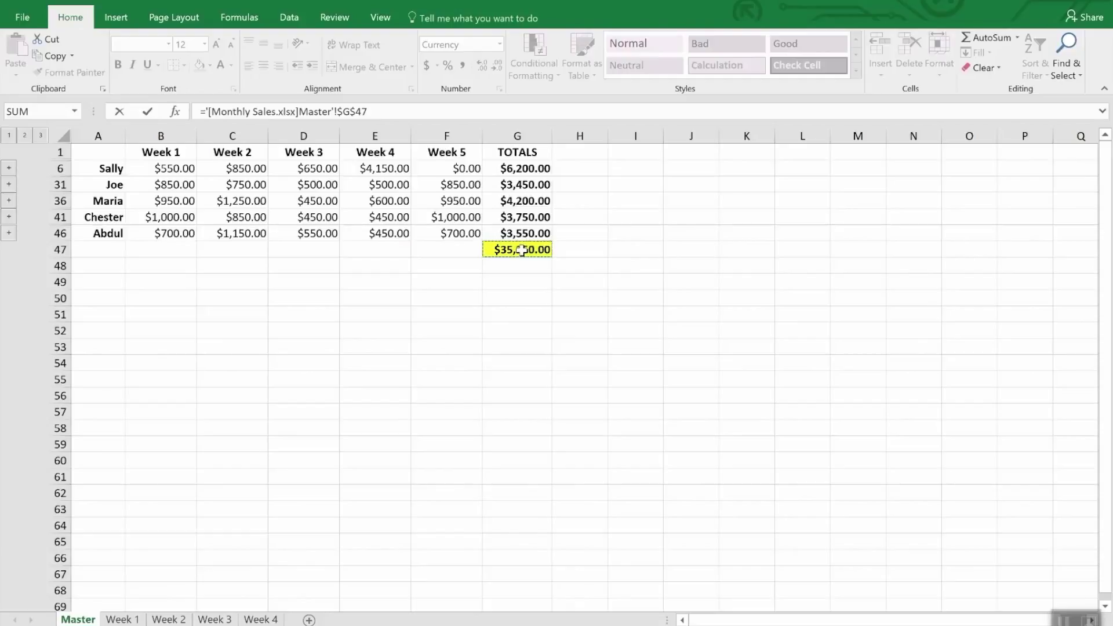
key(Return)
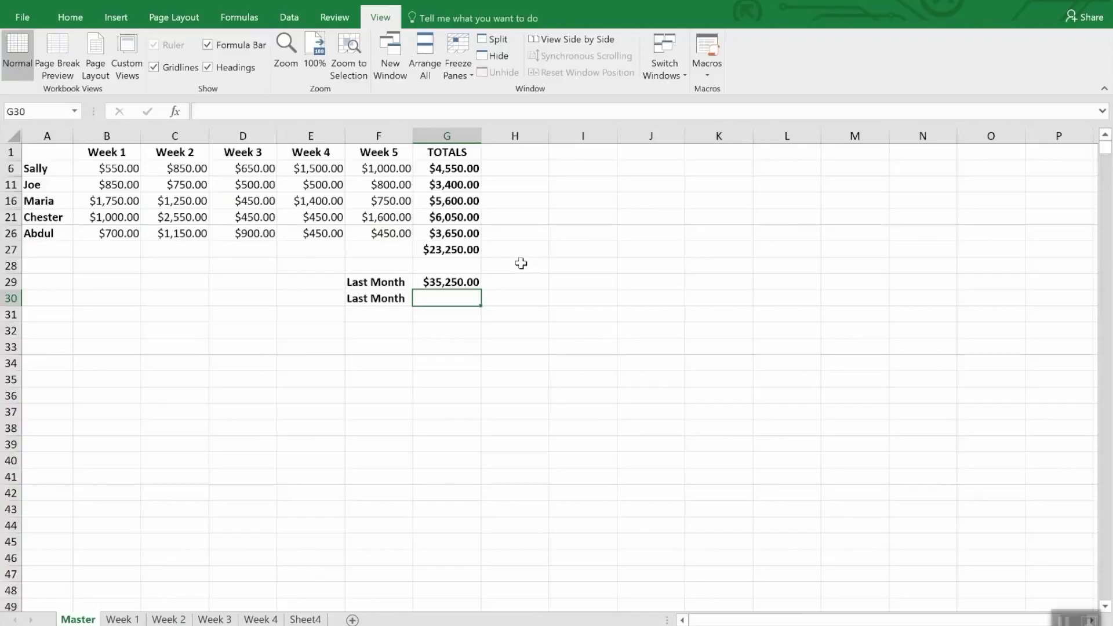
click(460, 283)
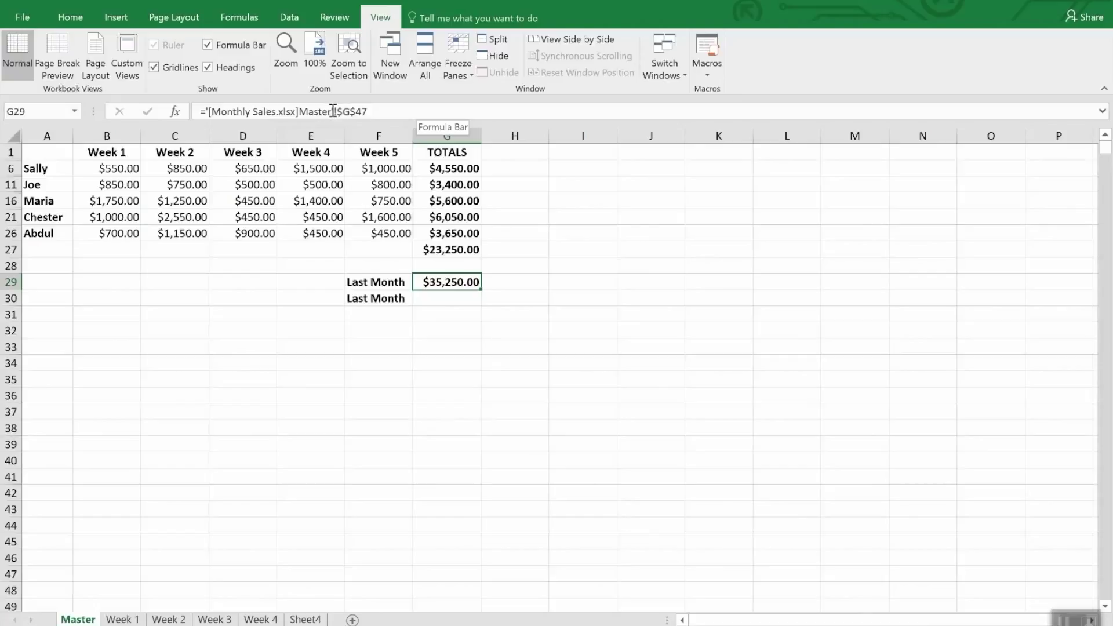
- With cell G30 of the Master sheet as the target, copy total cell G47 from the Master sheet of Monthly Sales.xlsx
click(438, 298)
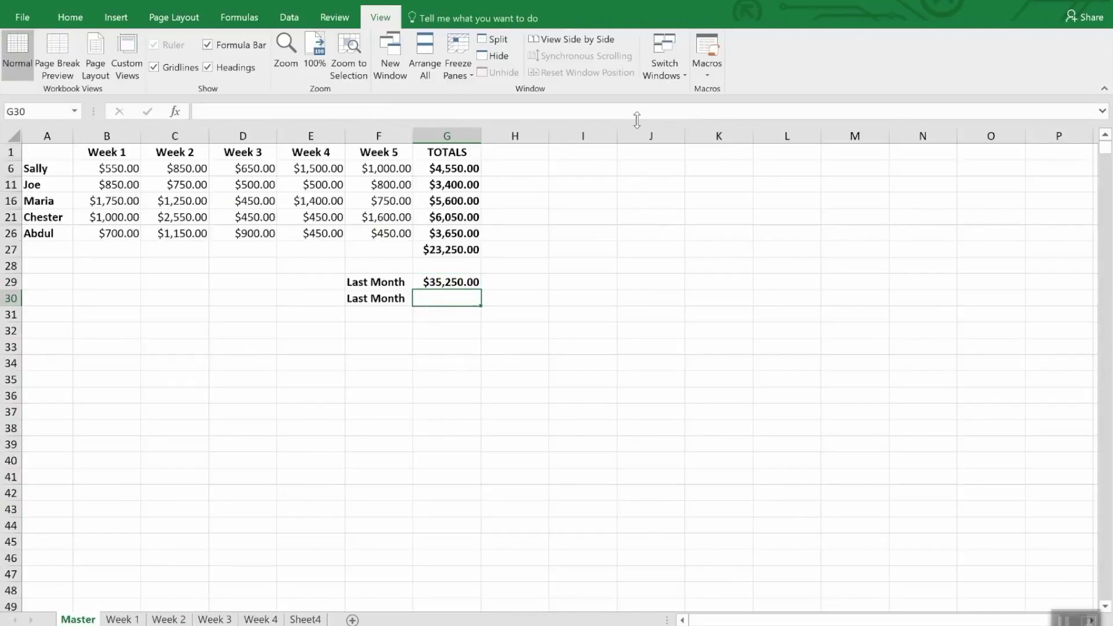
click(670, 54)
click(694, 92)
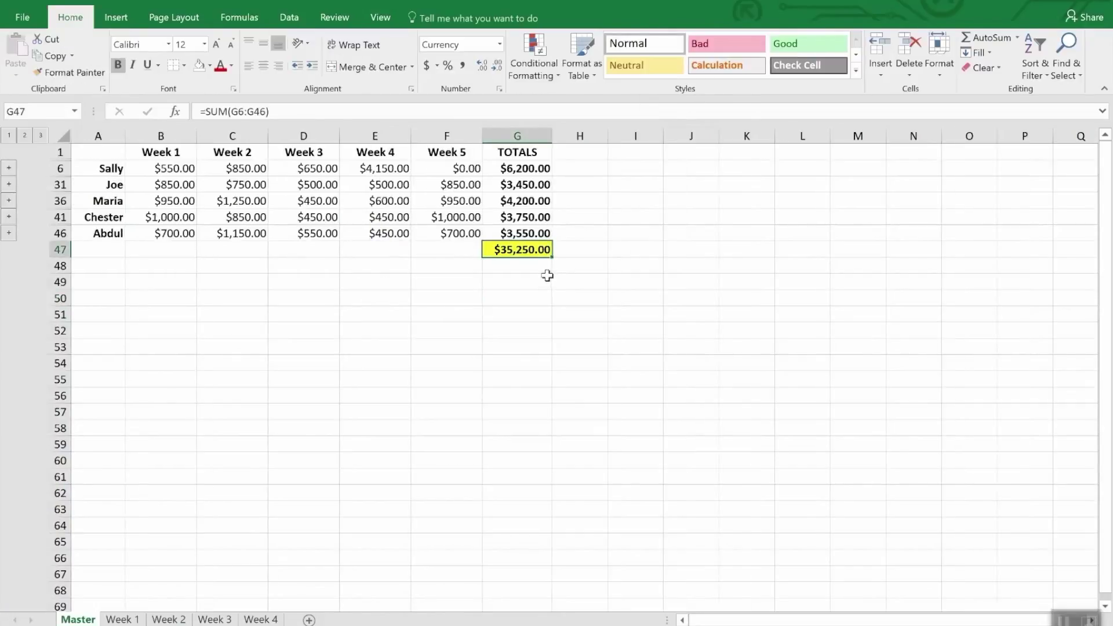
right_click(534, 253)
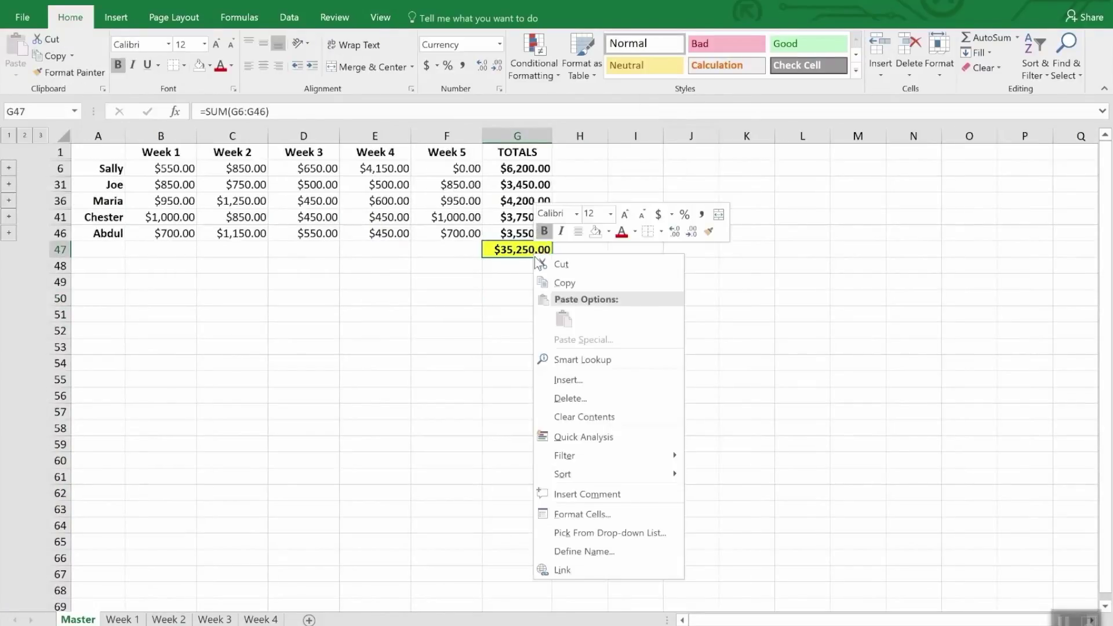
click(563, 284)
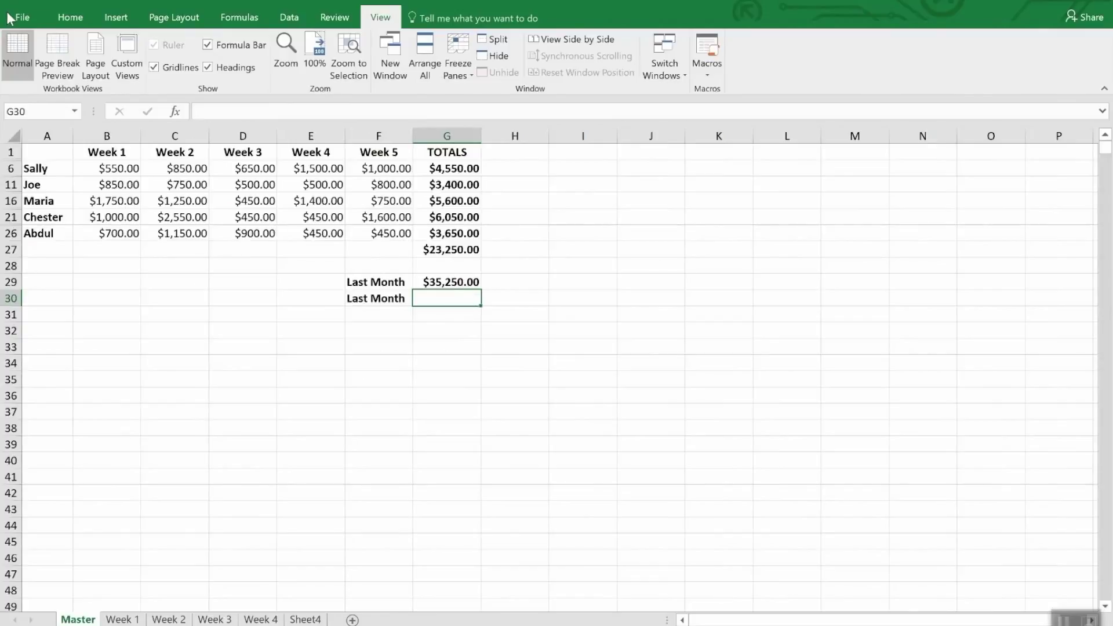
- Paste the copied total into cell G30 as a link using Paste Special, and compare its formula with cell G29
click(70, 19)
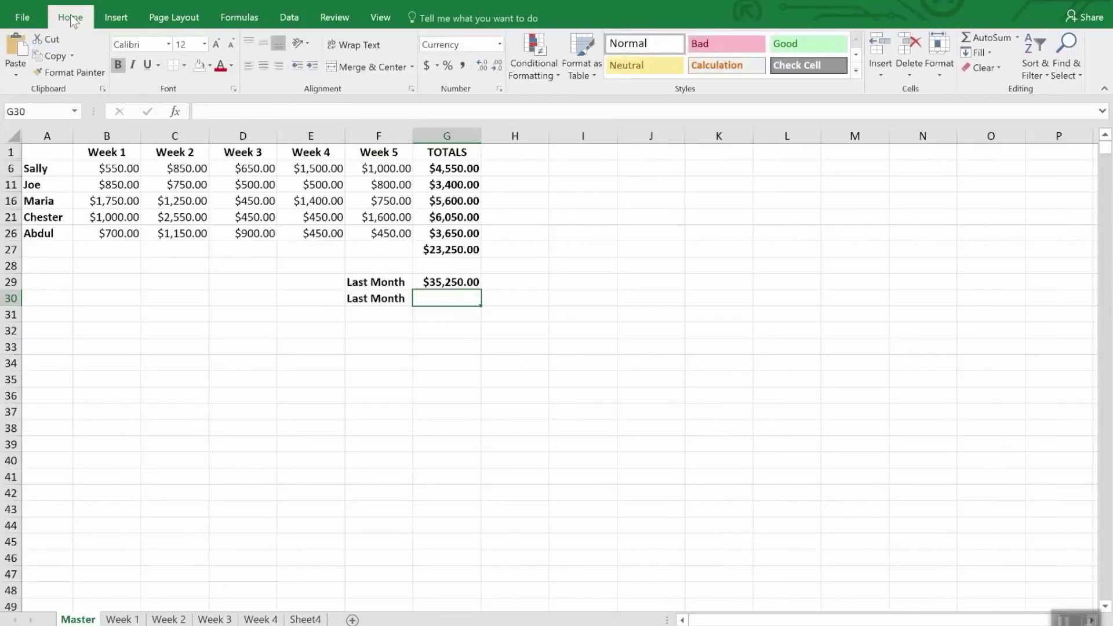
click(11, 73)
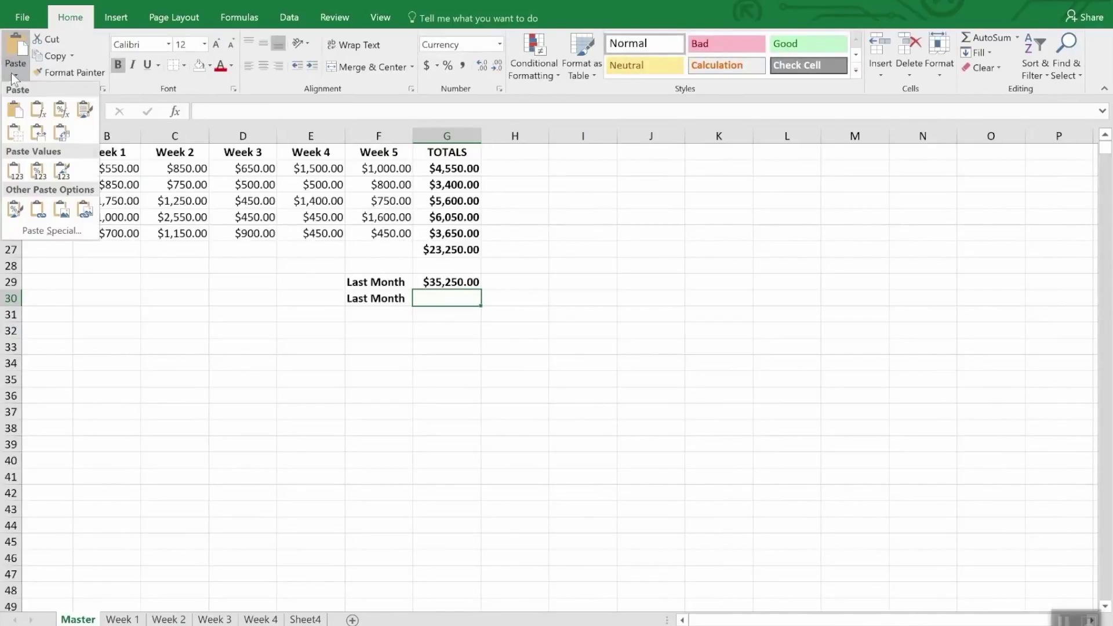
click(49, 230)
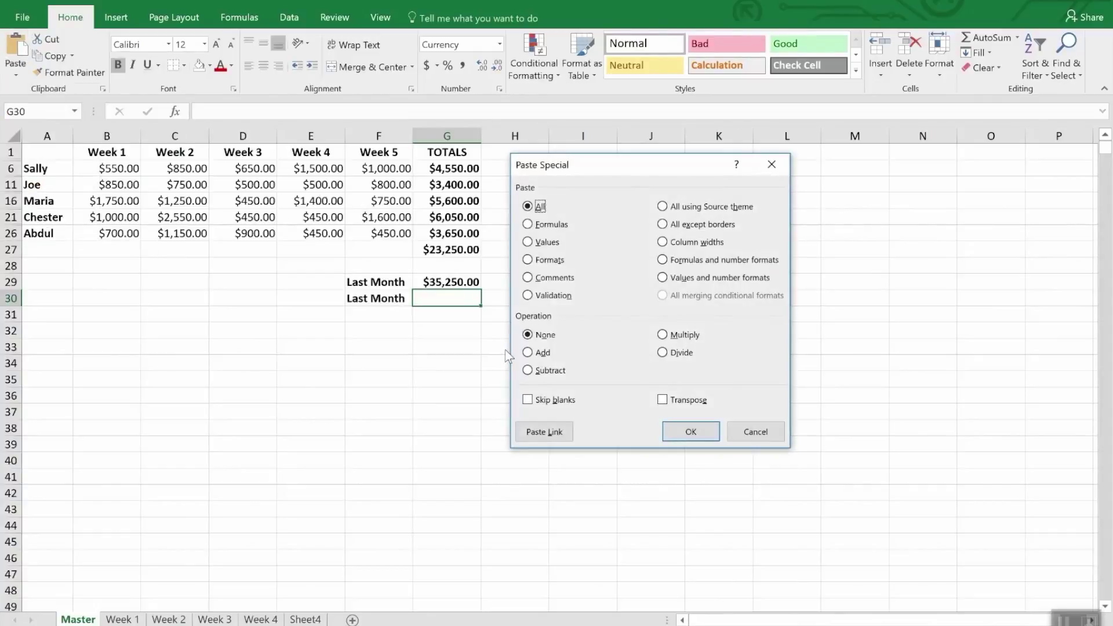
click(543, 433)
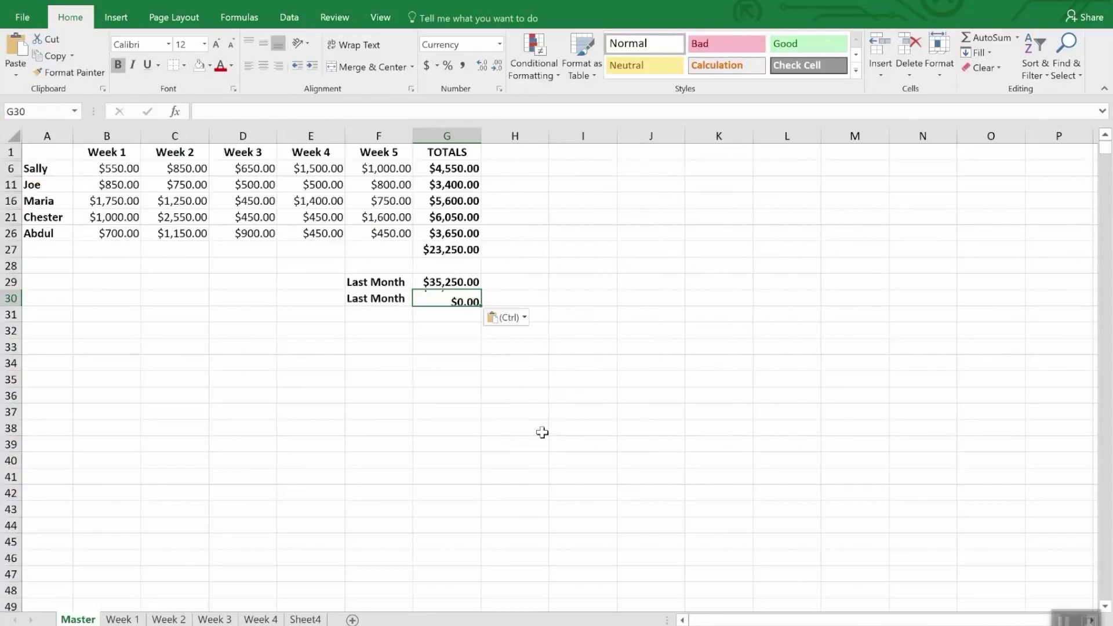
click(534, 229)
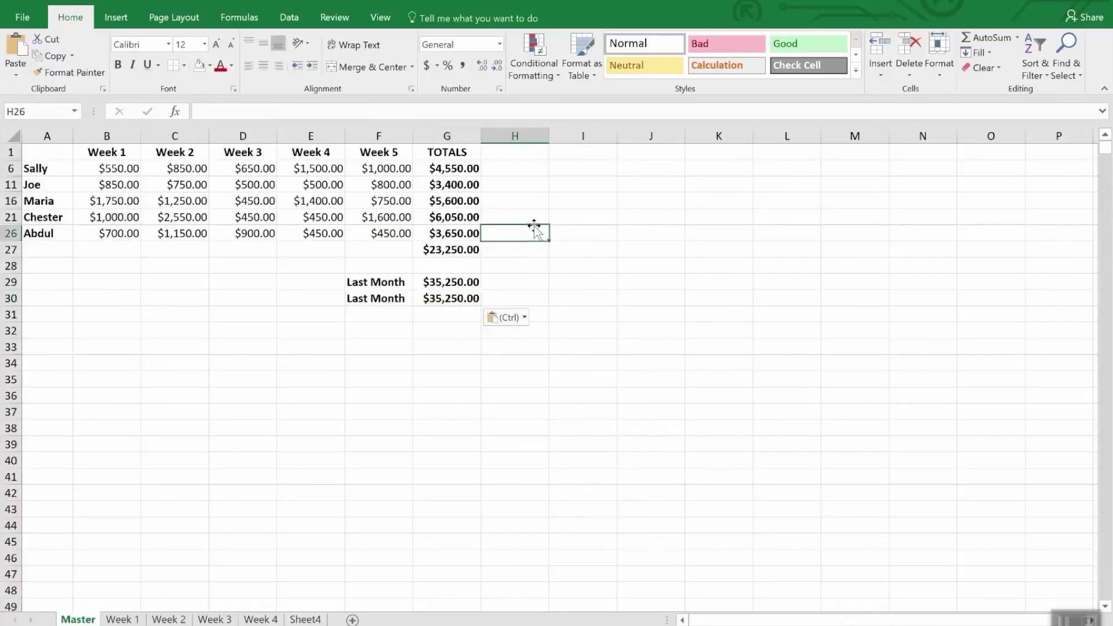
click(455, 299)
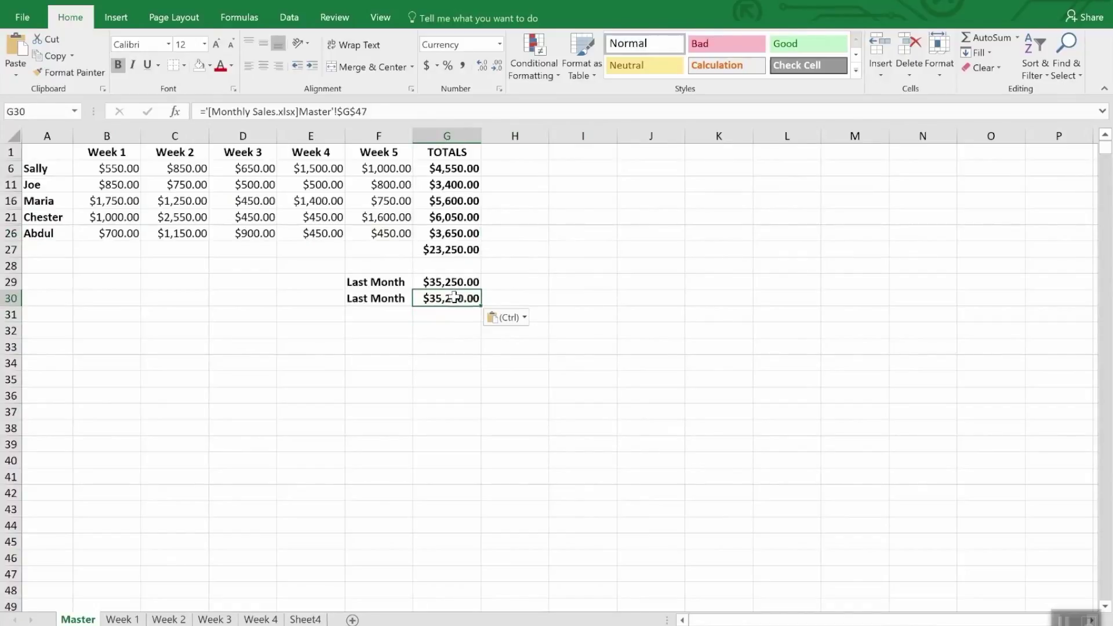
click(455, 282)
click(455, 298)
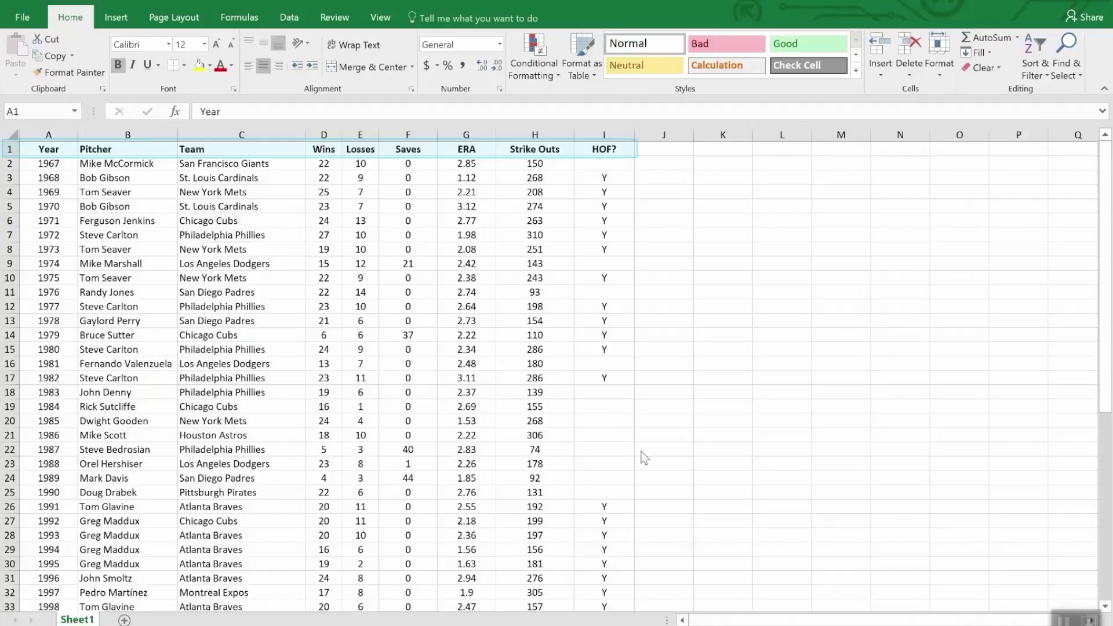
- Review the pitcher data on Sheet1, sort it by the Wins column from largest to smallest, and look through the sorted rows
scroll(750, 454, down, 20)
scroll(749, 455, up, 20)
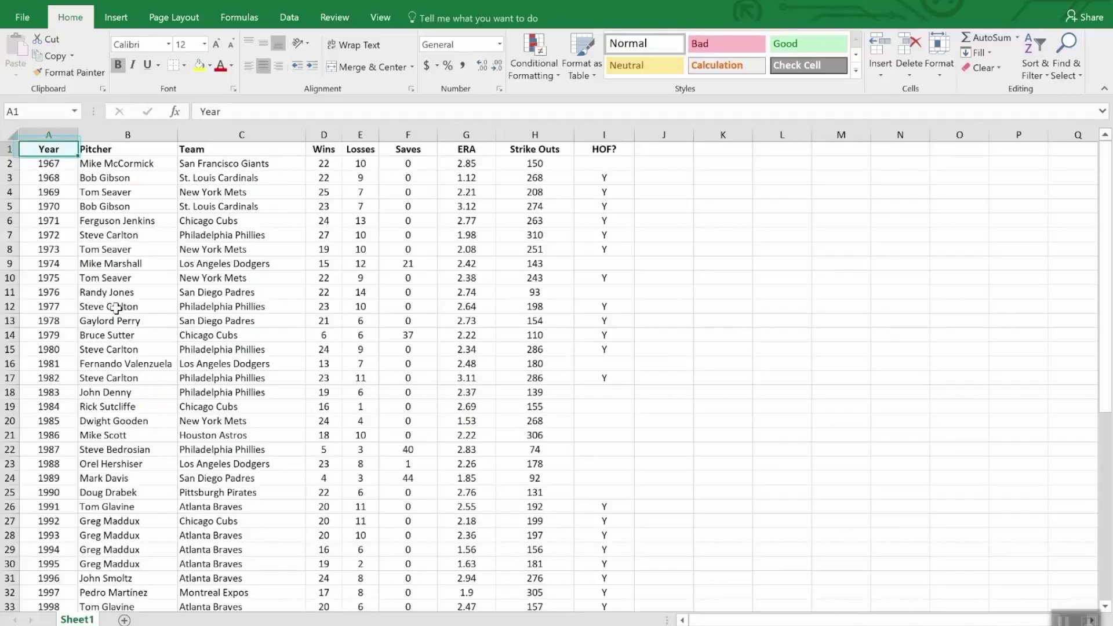
scroll(140, 394, down, 12)
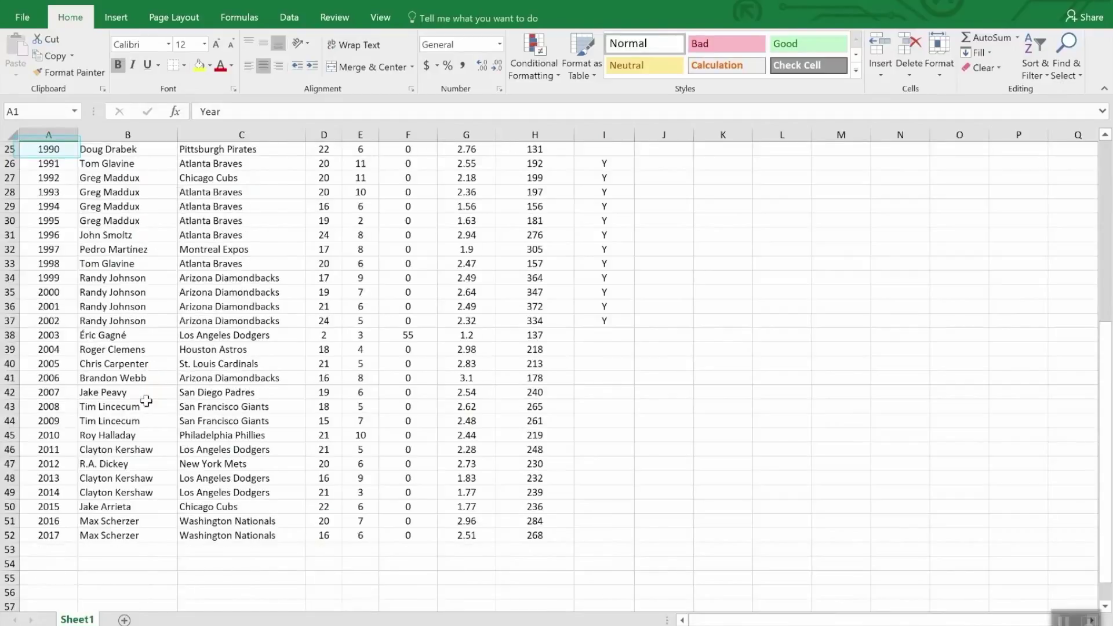
scroll(140, 403, up, 12)
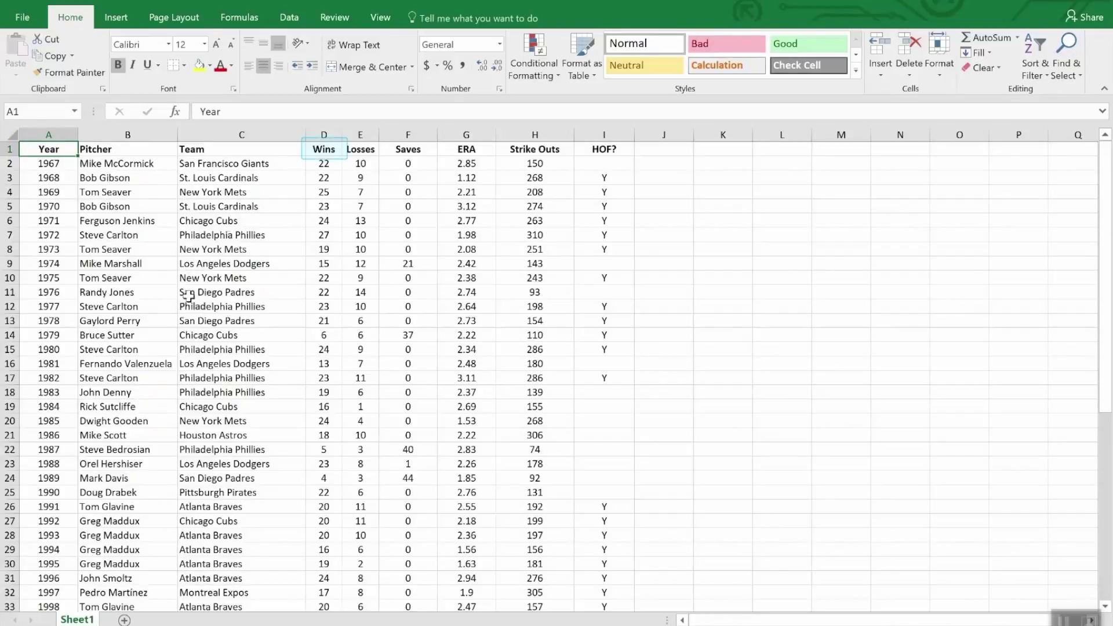
click(327, 150)
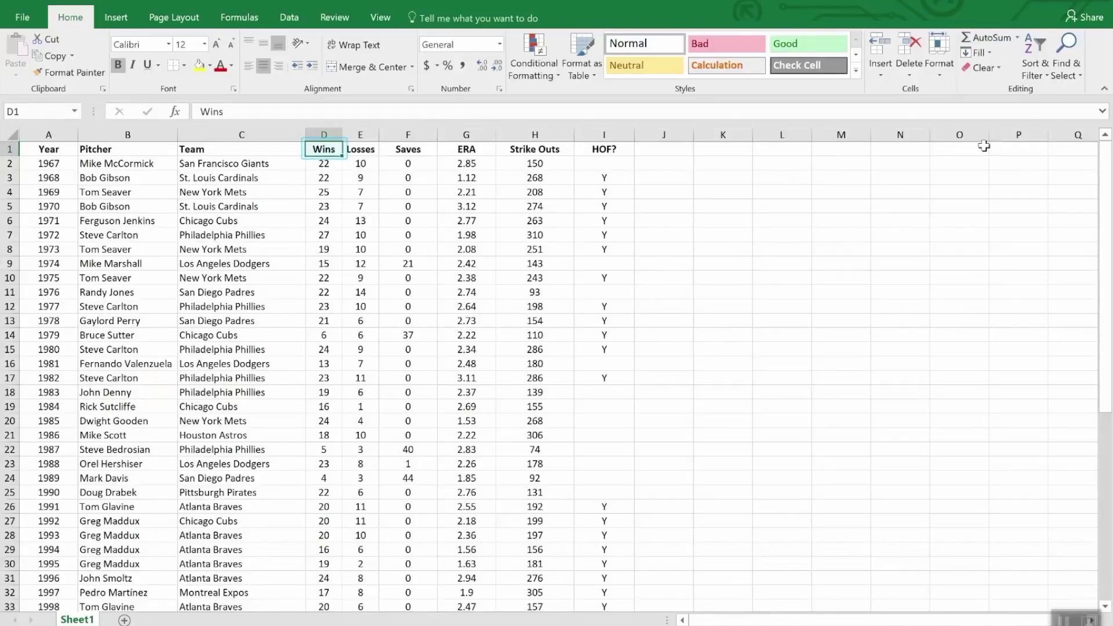
click(1037, 45)
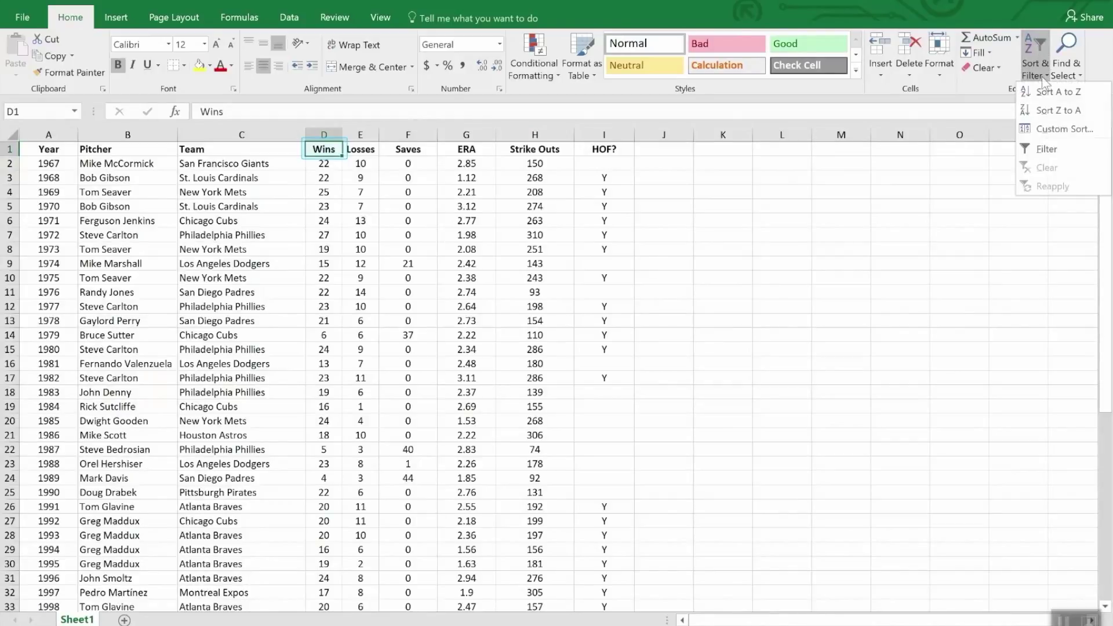
click(1047, 110)
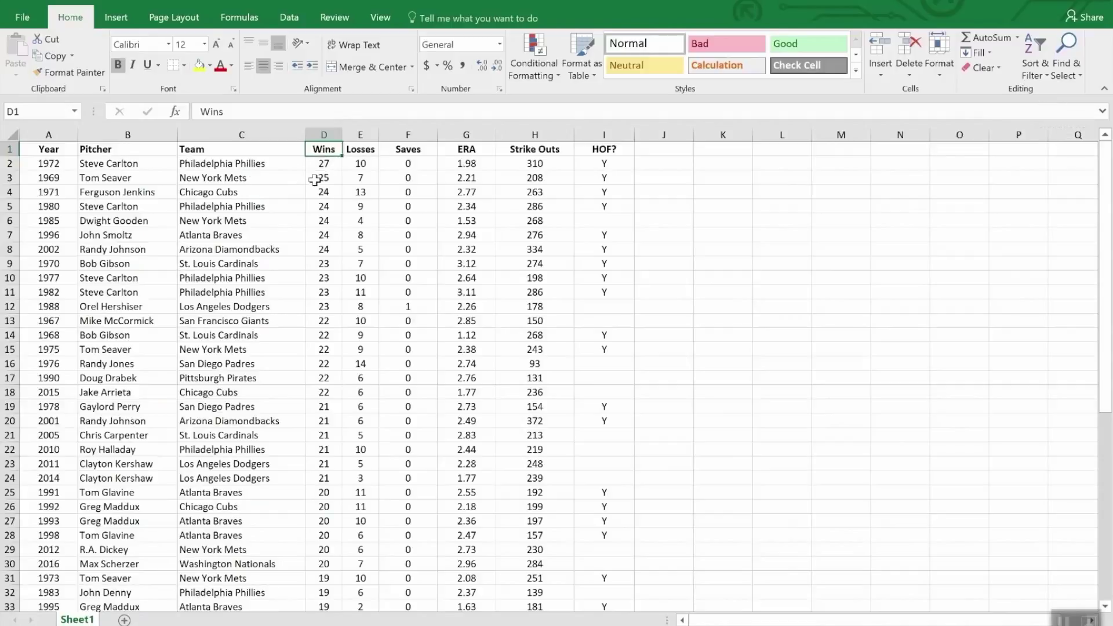
scroll(324, 180, down, 8)
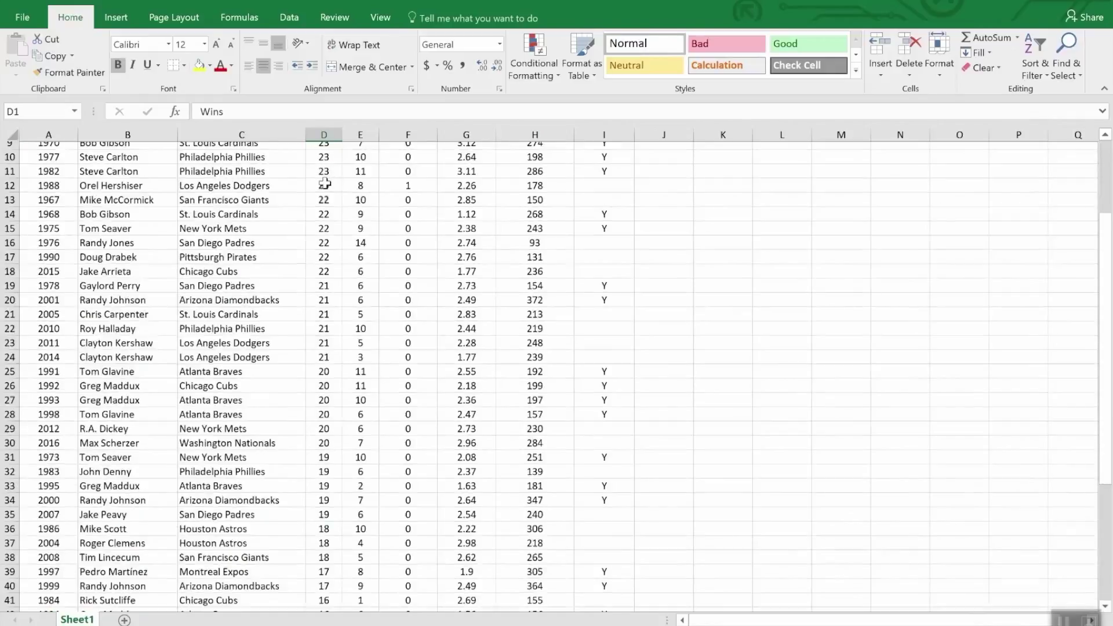
scroll(324, 184, up, 8)
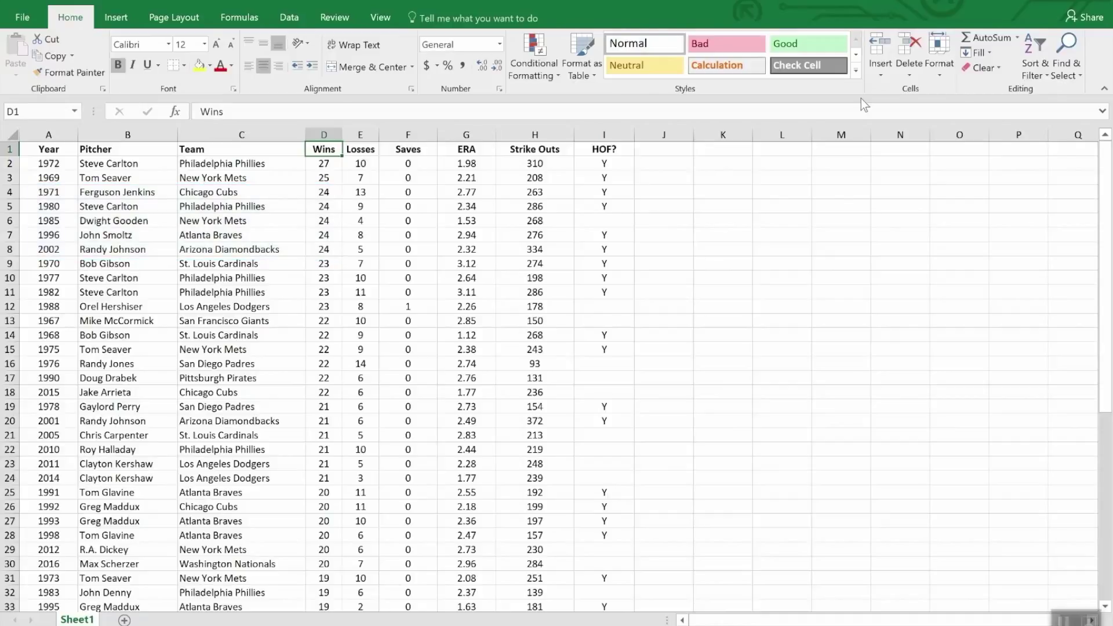
- Apply a custom sort by Wins from largest to smallest, with ERA from smallest to largest as the second level
click(1037, 48)
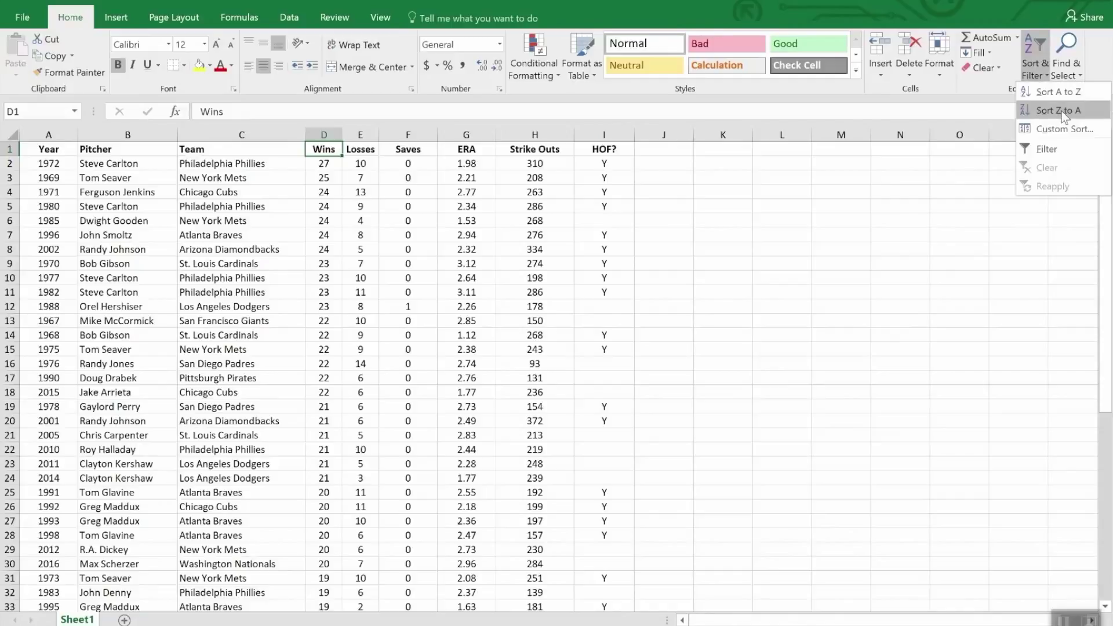
click(1062, 128)
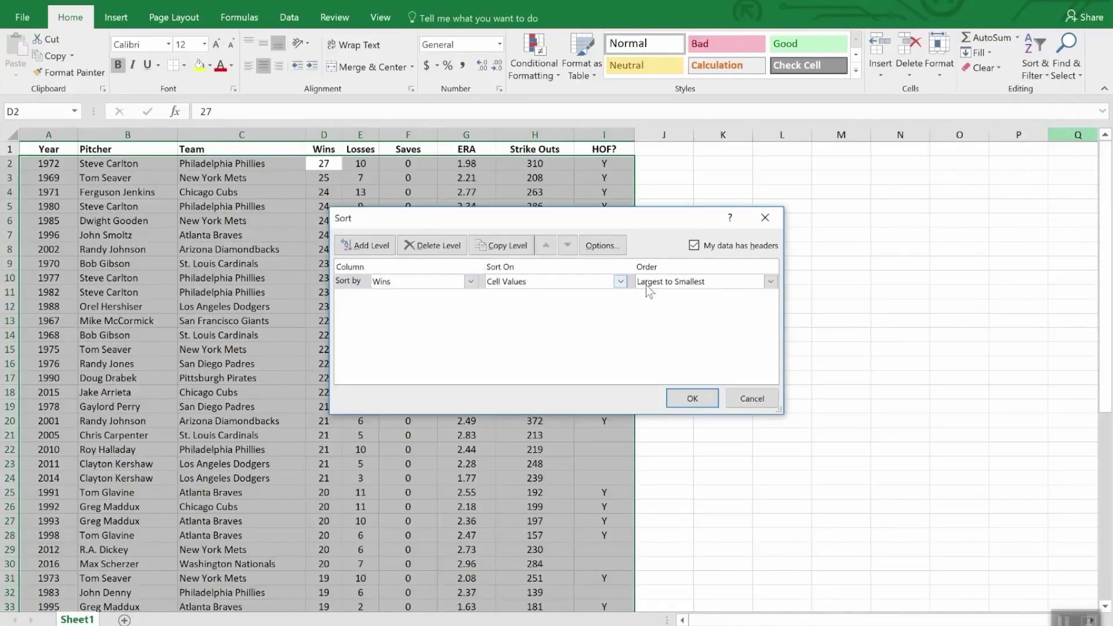
click(372, 247)
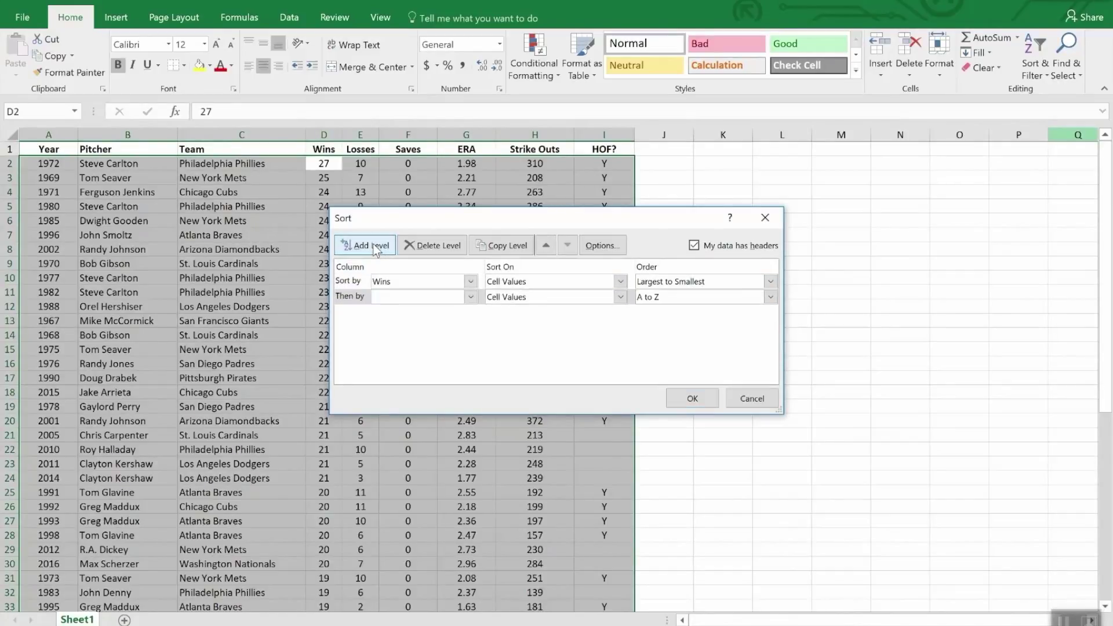
click(470, 297)
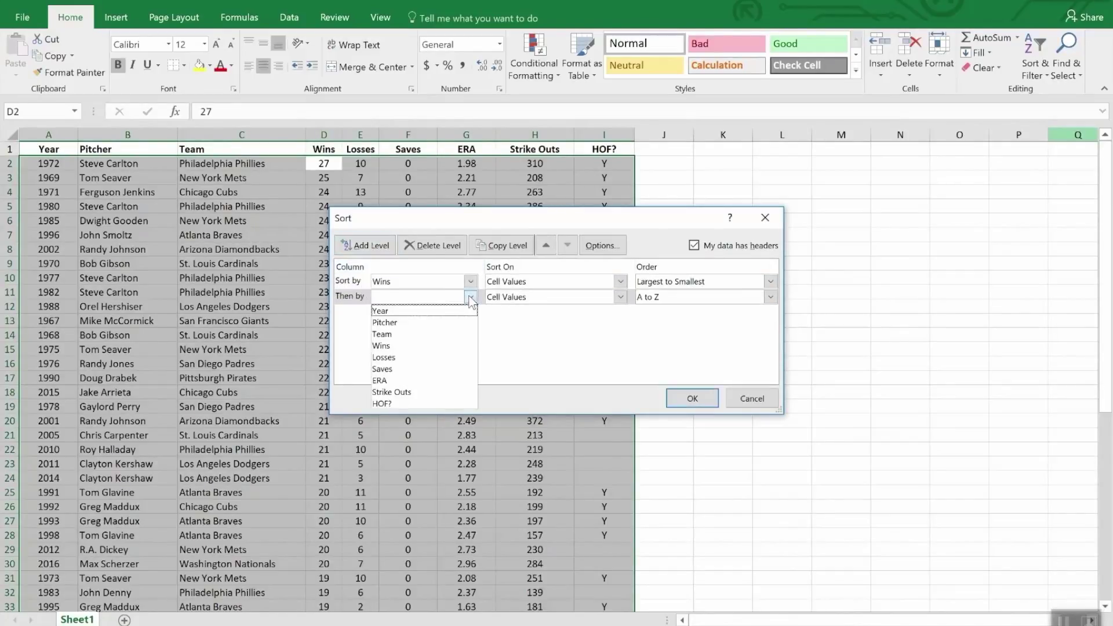
click(439, 380)
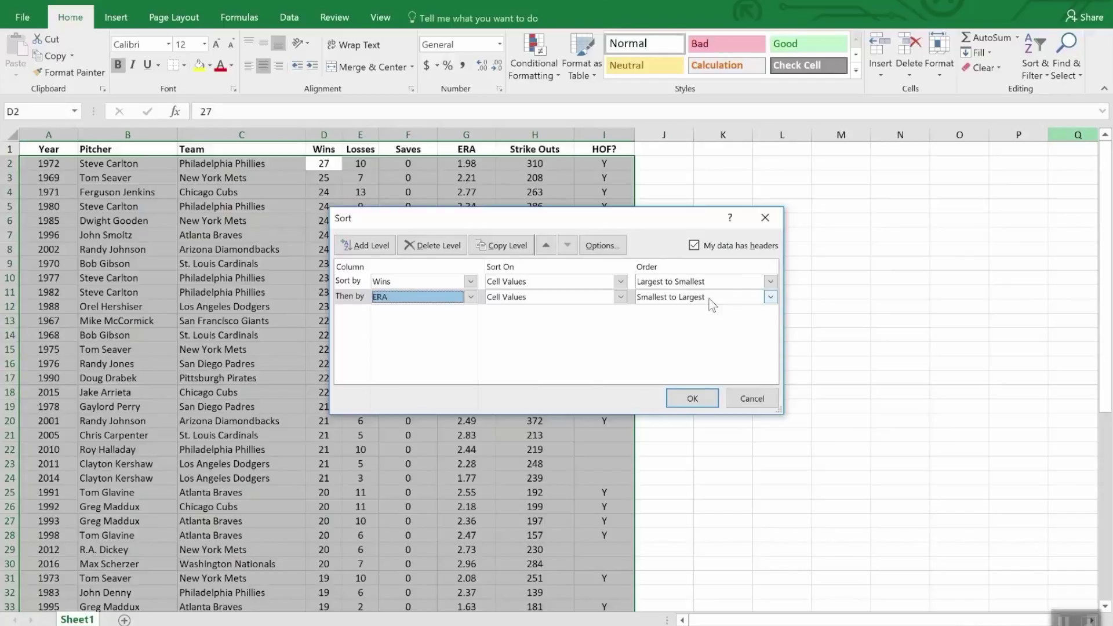
click(687, 398)
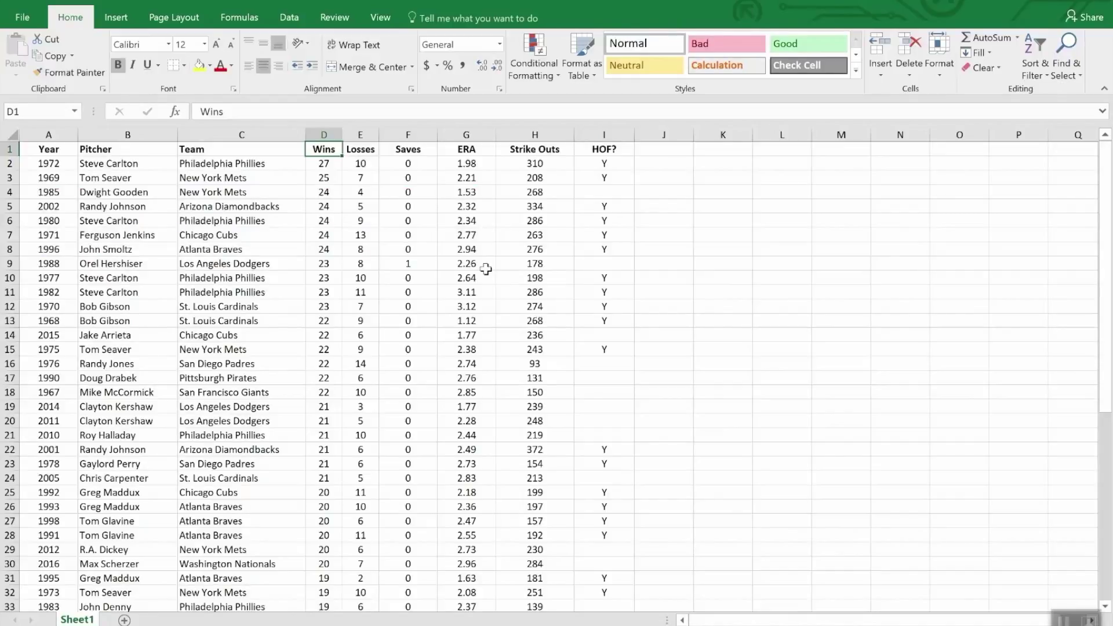
- Turn on filtering for the pitcher table and filter the HOF? column to show only rows marked Y
click(413, 150)
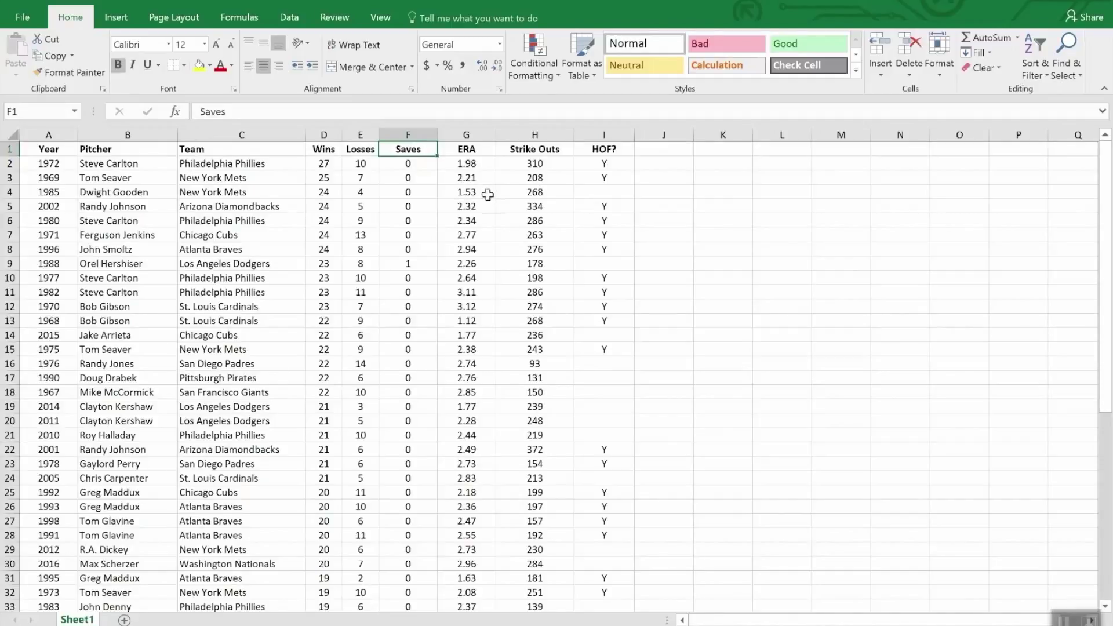
click(1031, 50)
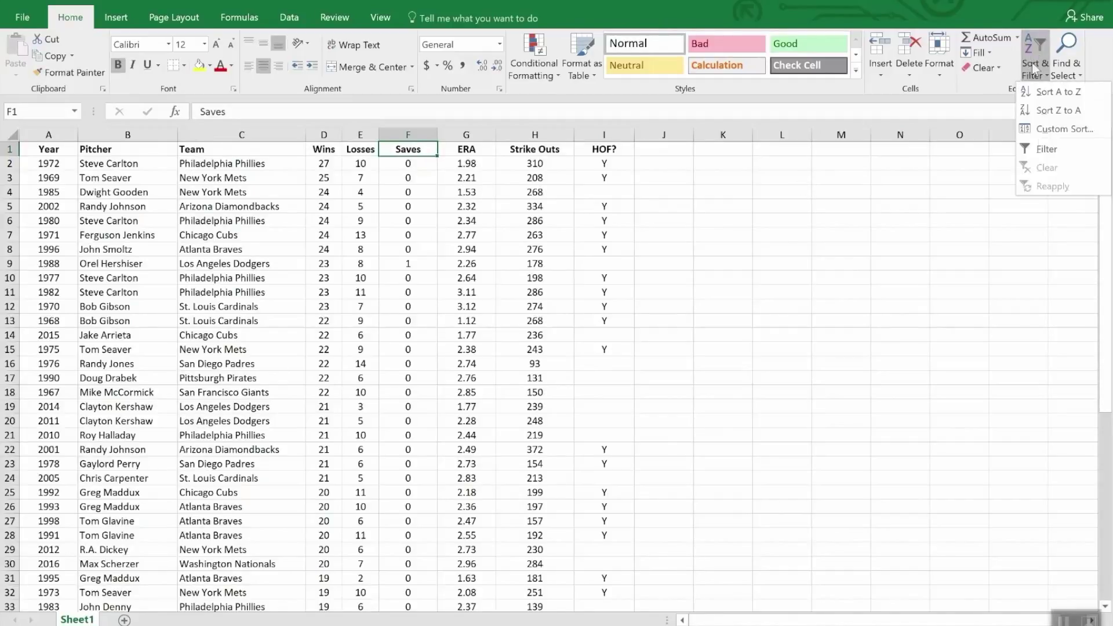
click(1043, 152)
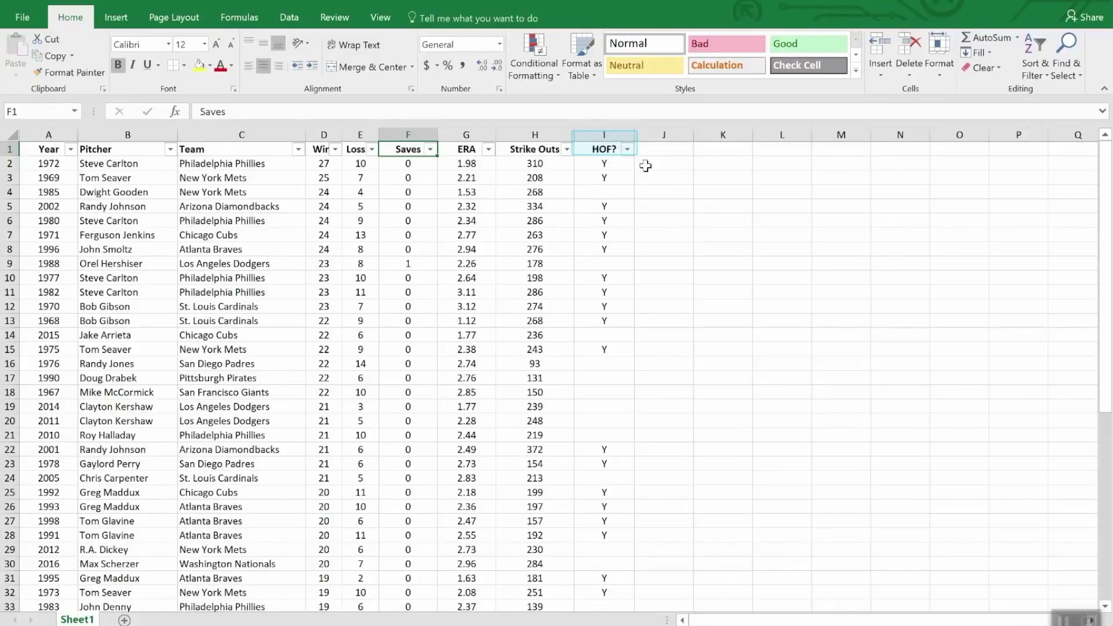
click(627, 150)
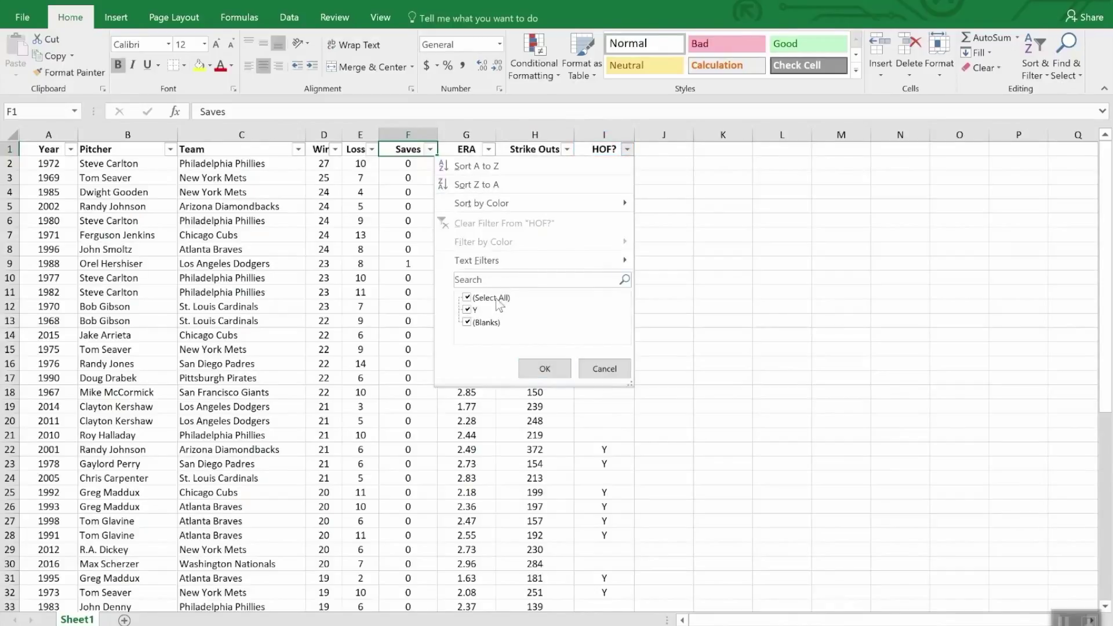
click(467, 298)
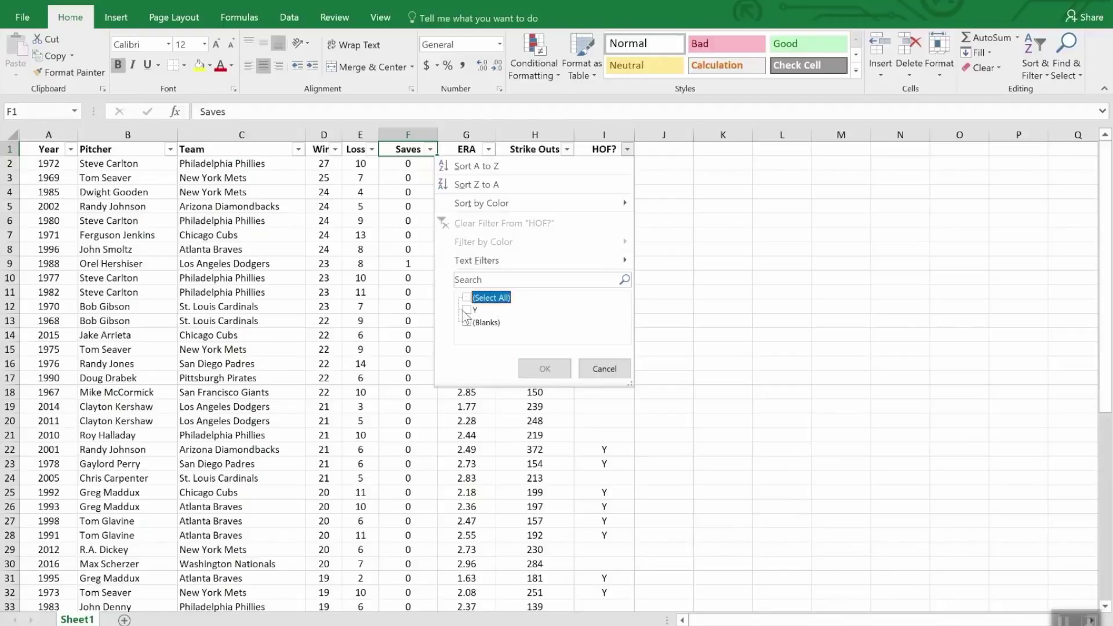
click(470, 310)
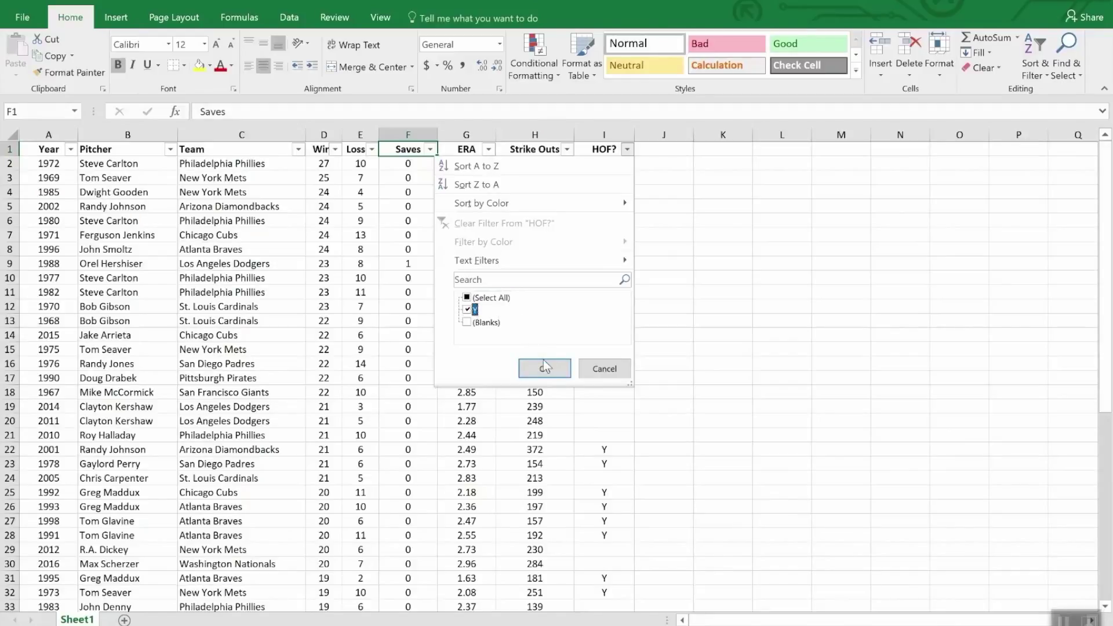
click(545, 369)
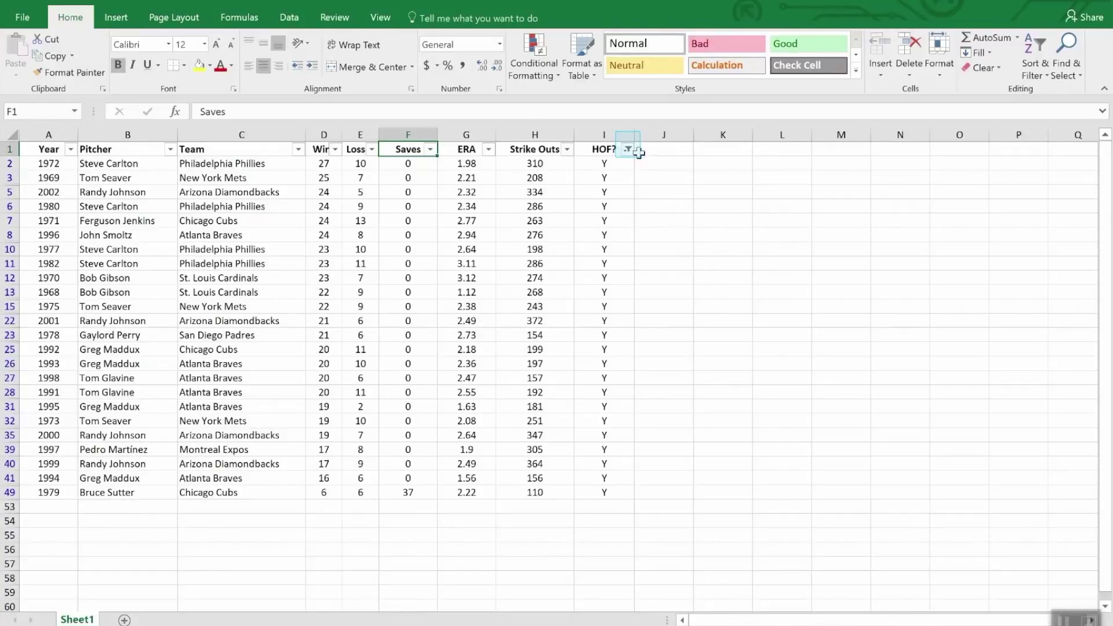
- Sort the filtered rows by the Strike Outs column from largest to smallest
mouse_move(626, 155)
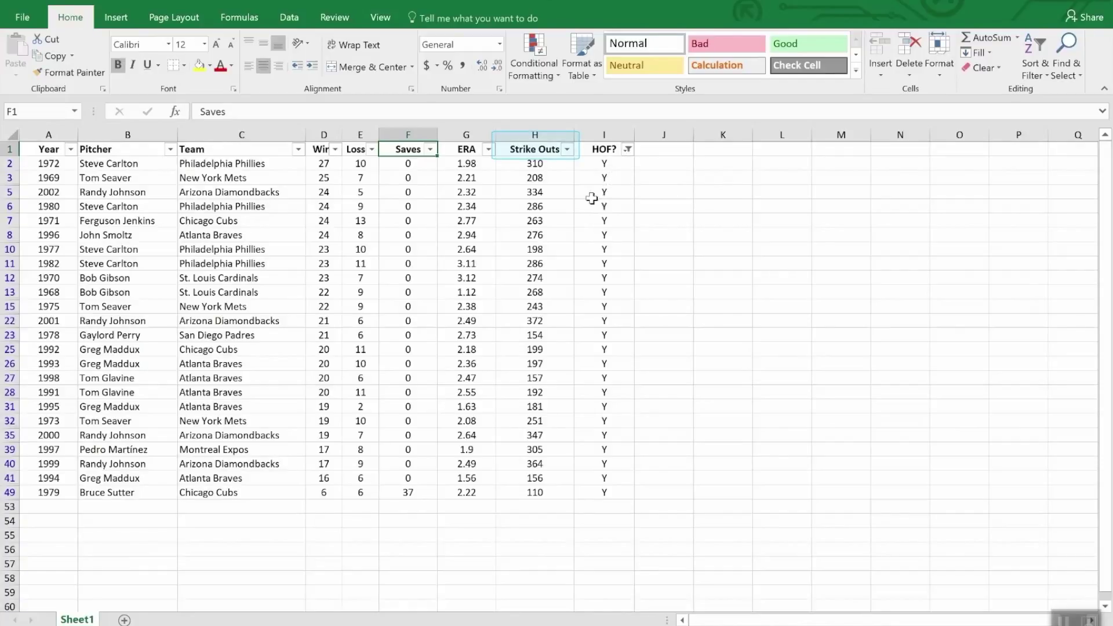
click(567, 150)
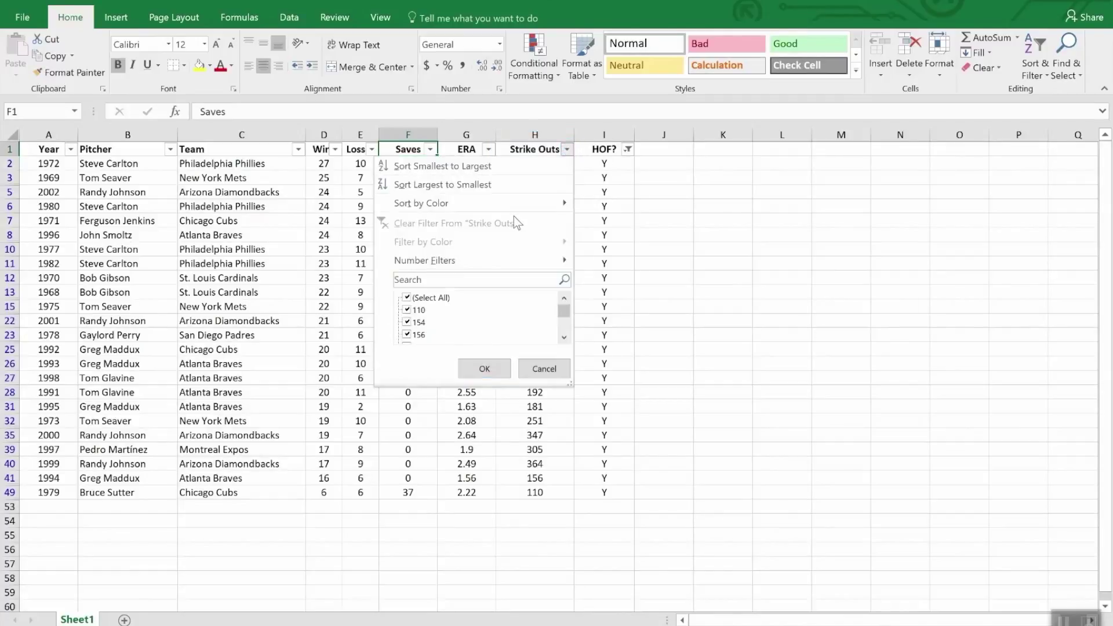
click(499, 184)
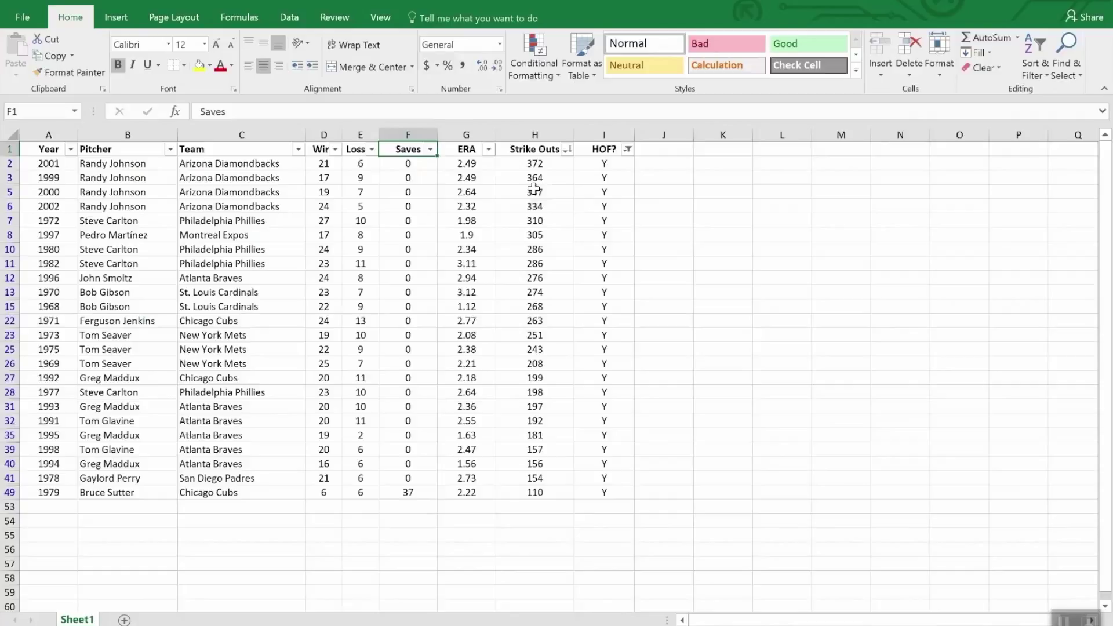
- Filter the Wins column to show only rows with fewer than 20 wins
click(335, 149)
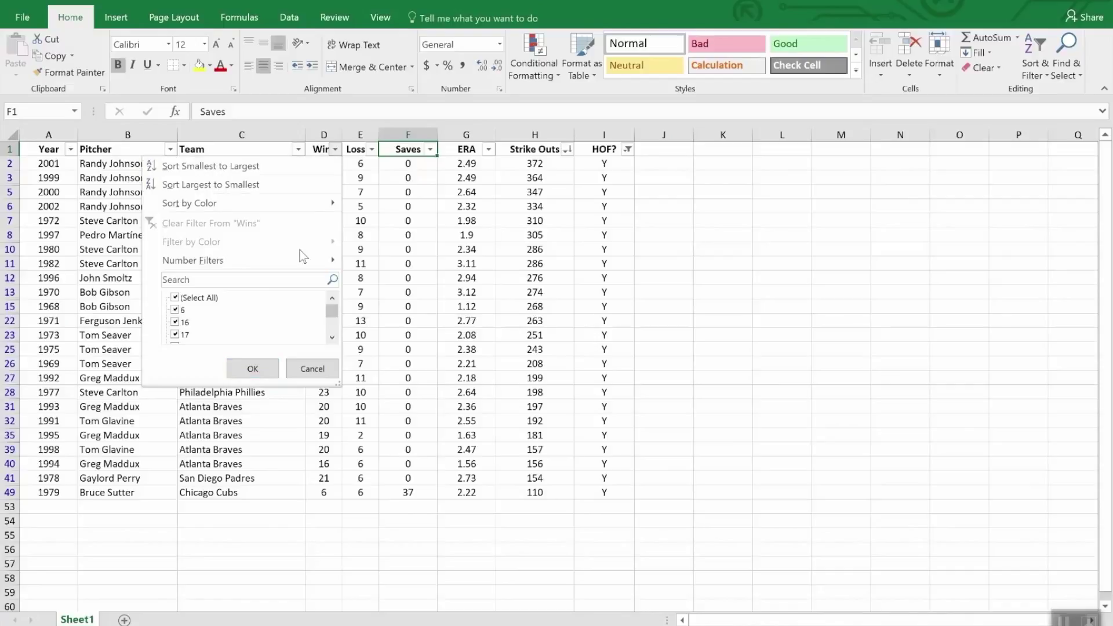
mouse_move(299, 262)
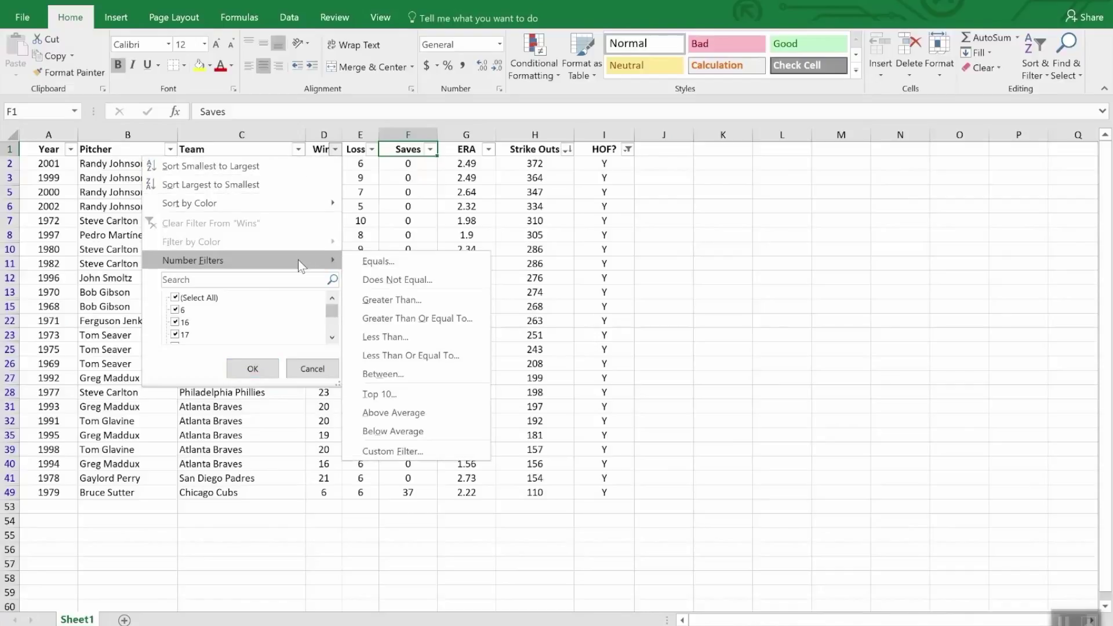
click(400, 337)
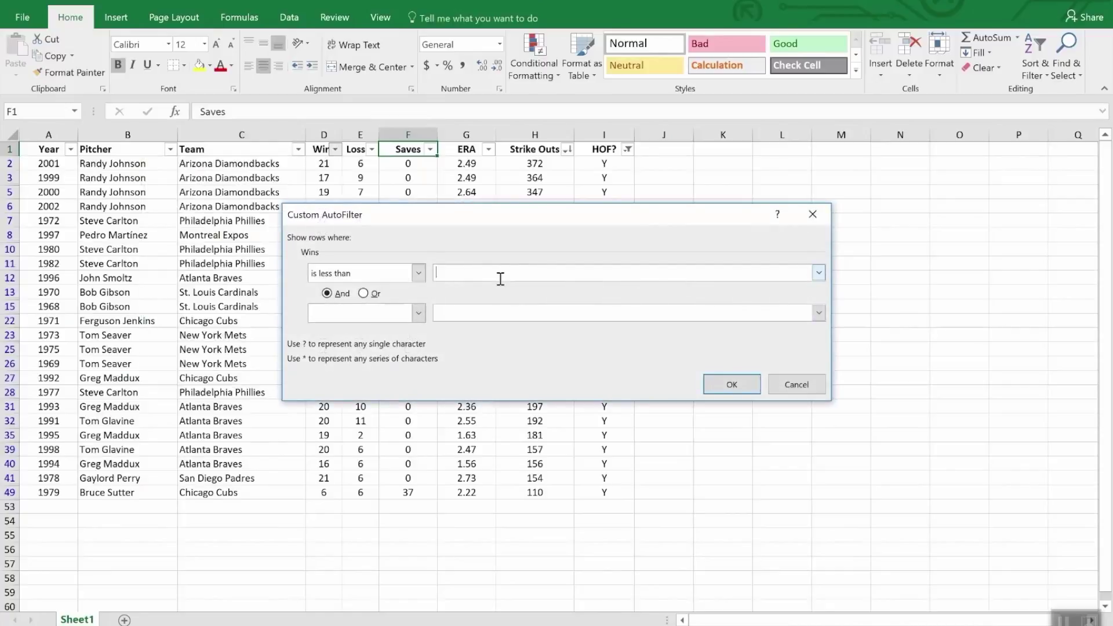
text(20)
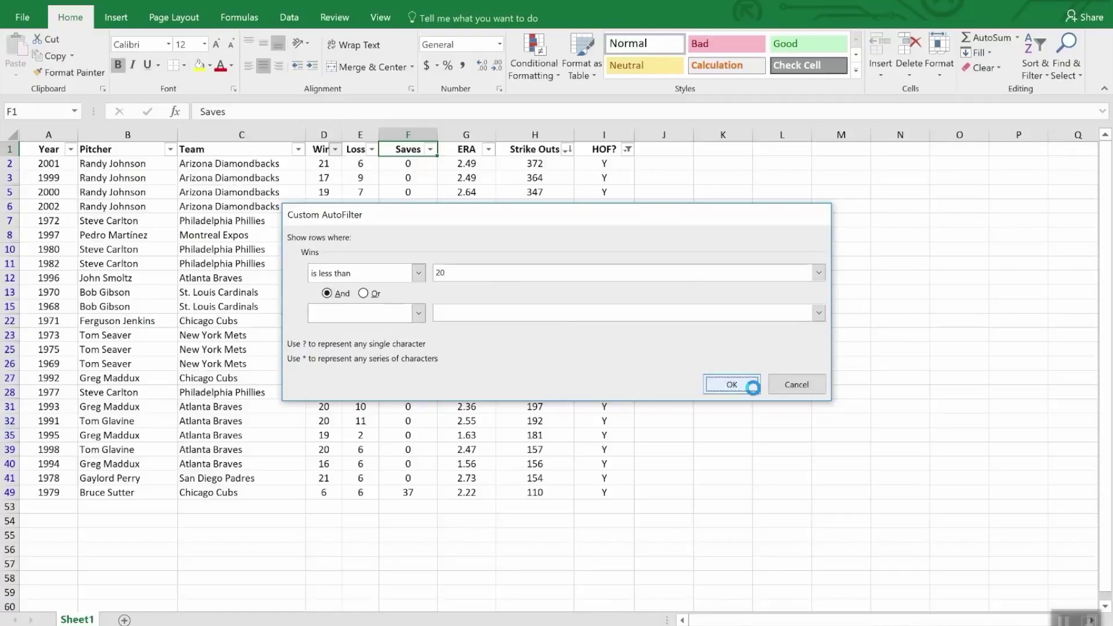
click(751, 387)
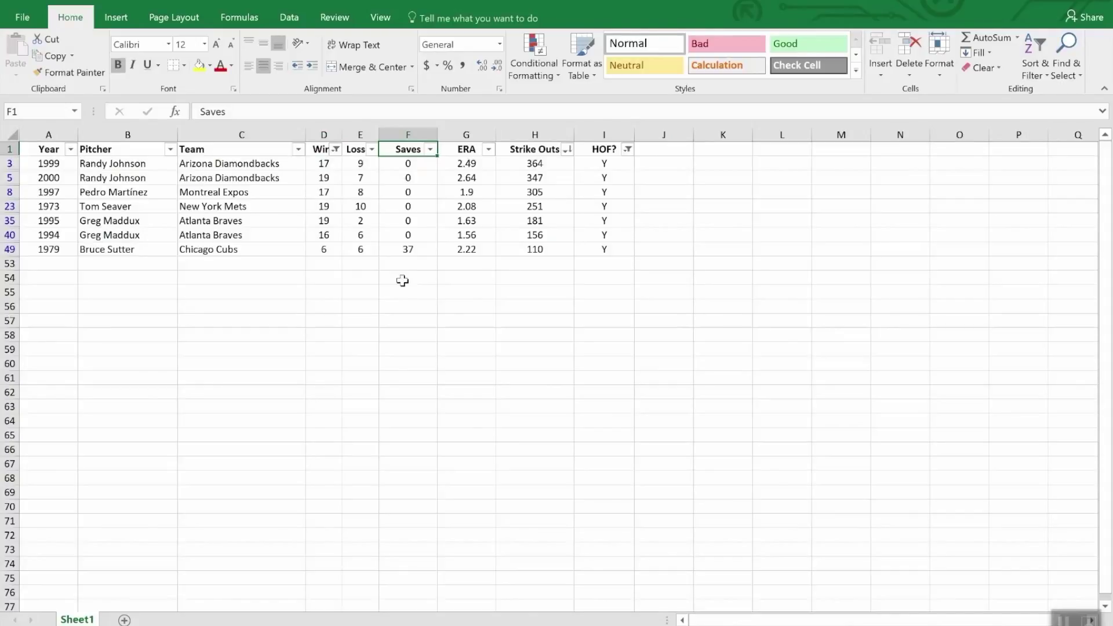
- Add an AutoSum subtotal of the filtered Strike Outs column in cell H53
click(531, 264)
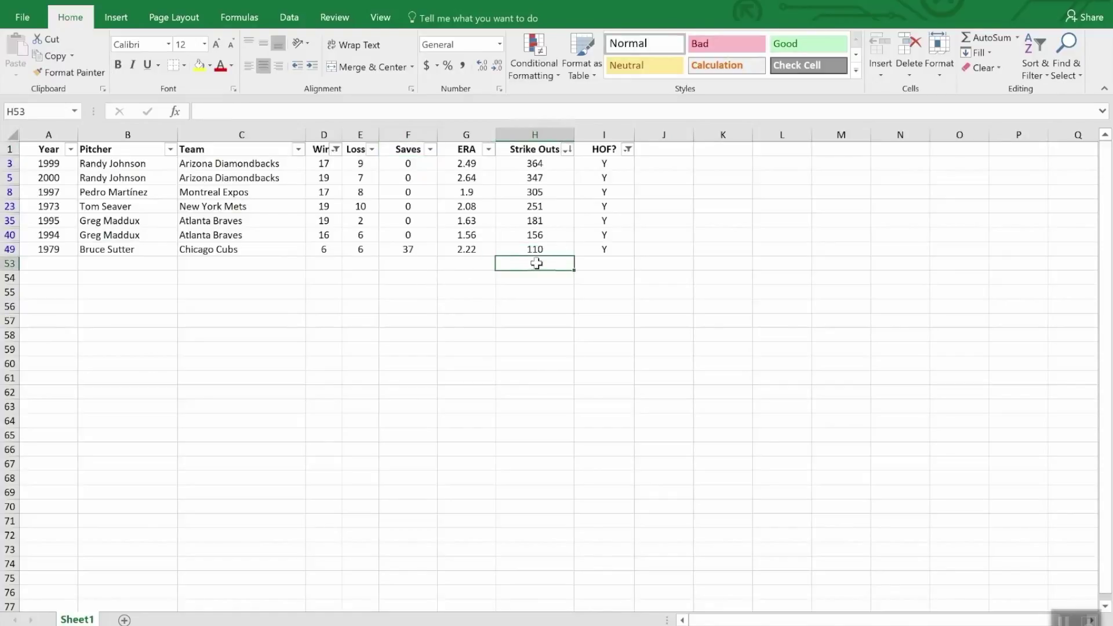
click(991, 38)
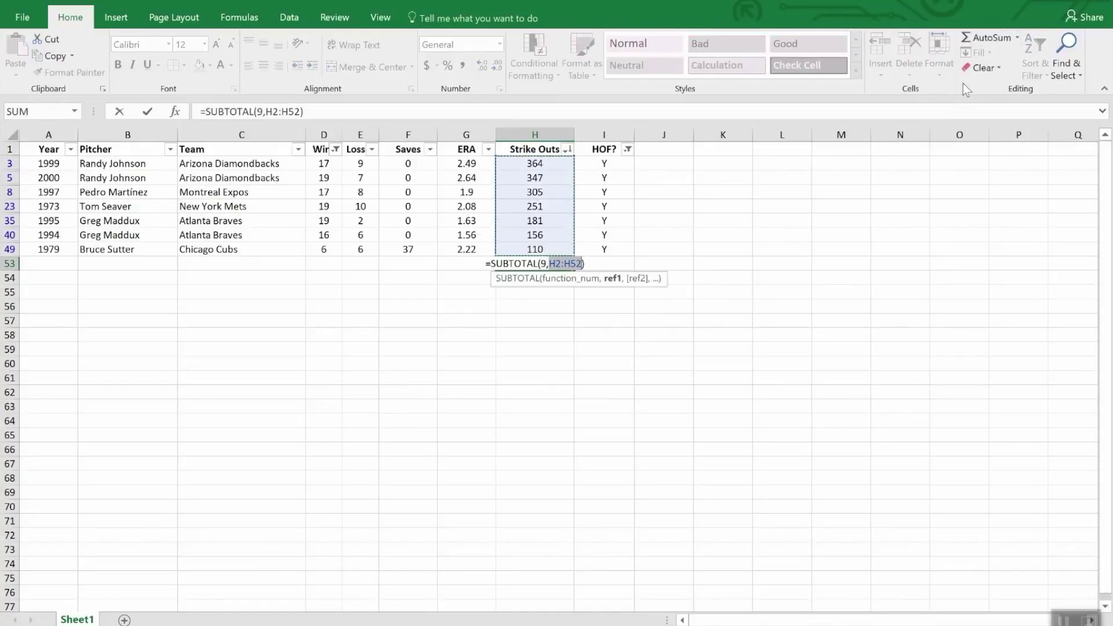
key(Return)
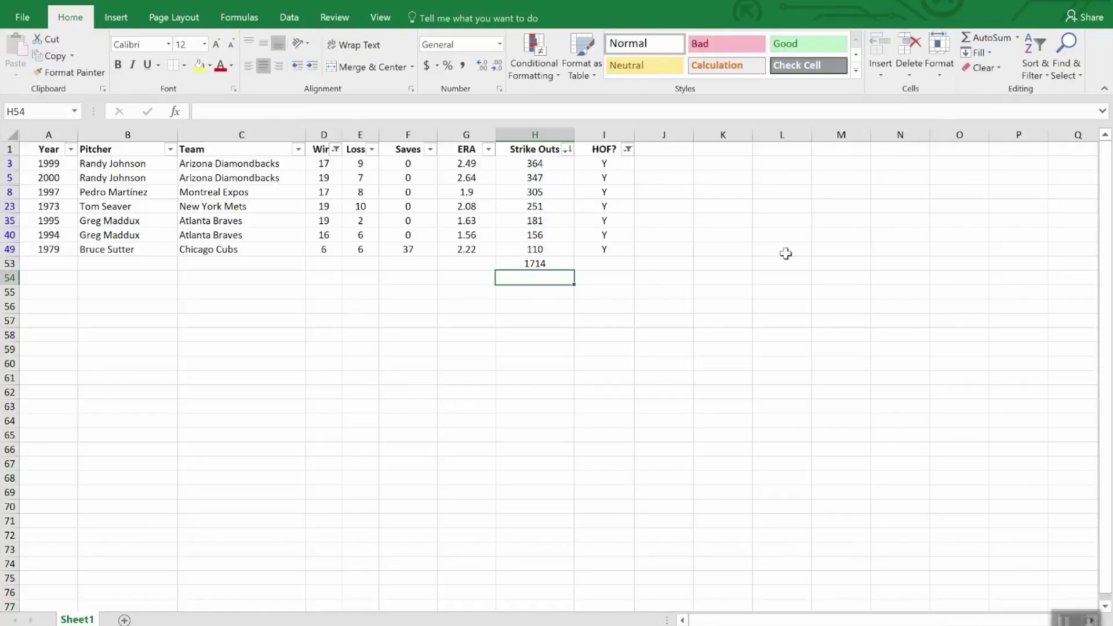
- Clear the HOF? and Wins filters and check the subtotal below the Strike Outs column
click(627, 149)
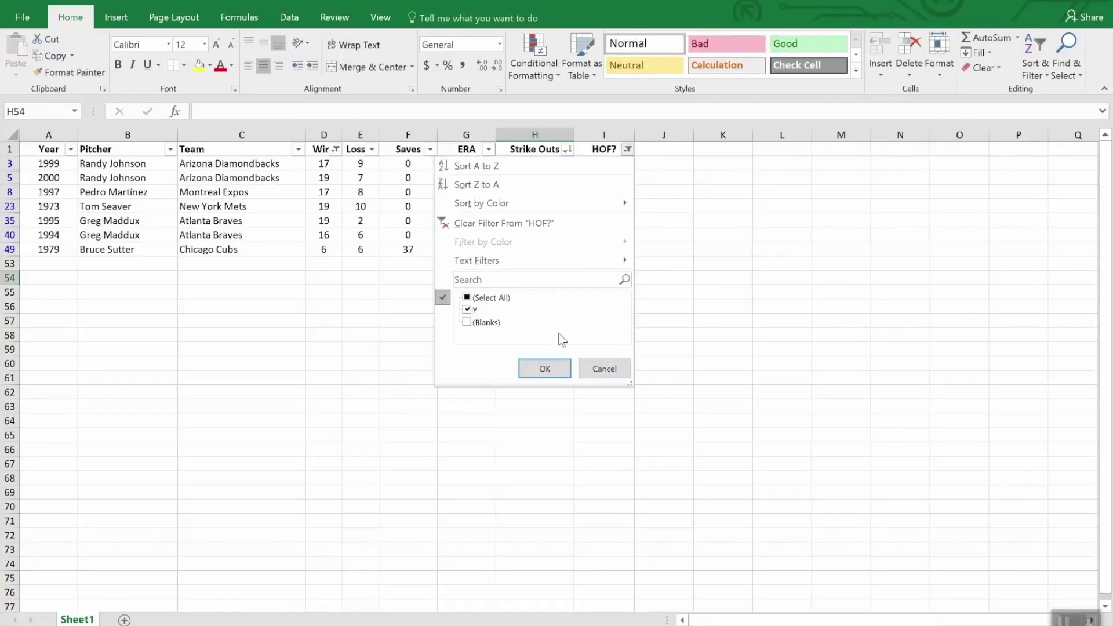
click(531, 223)
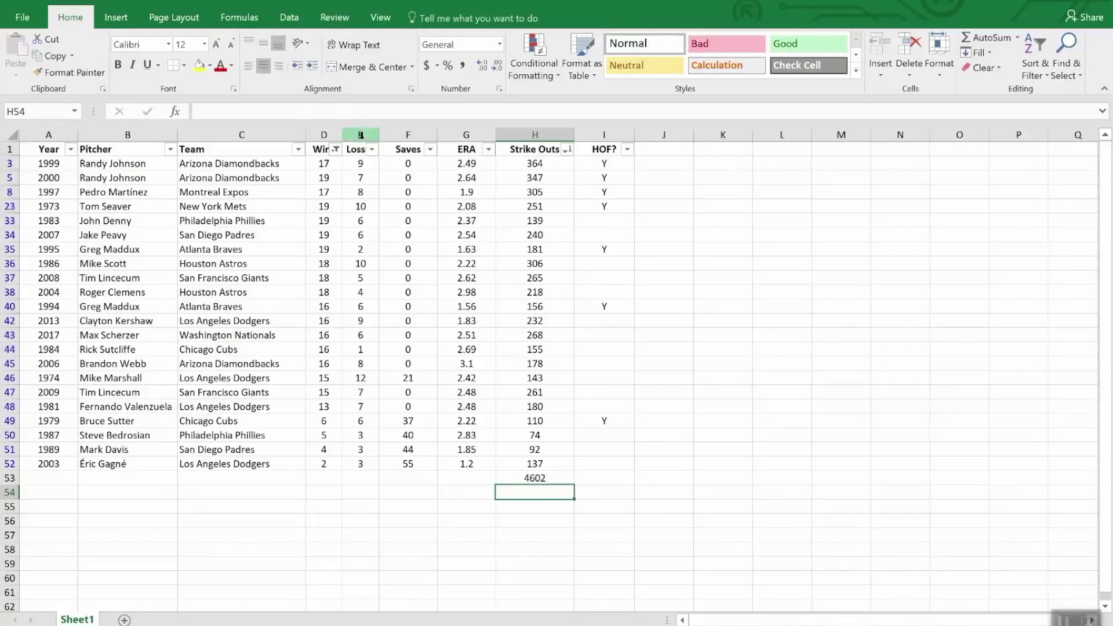
click(335, 149)
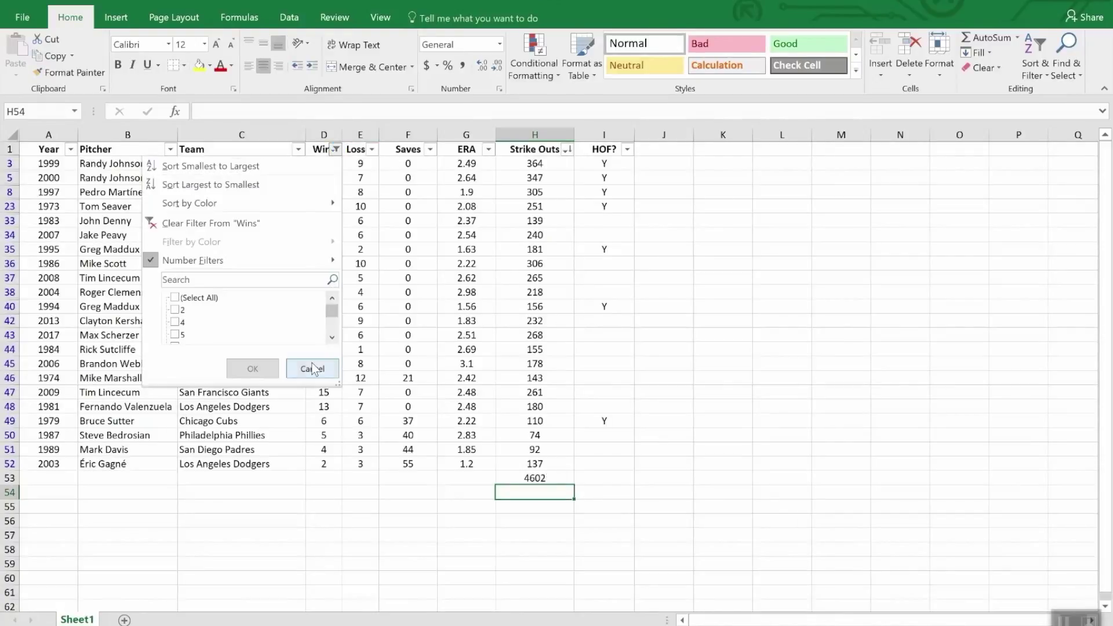
click(235, 224)
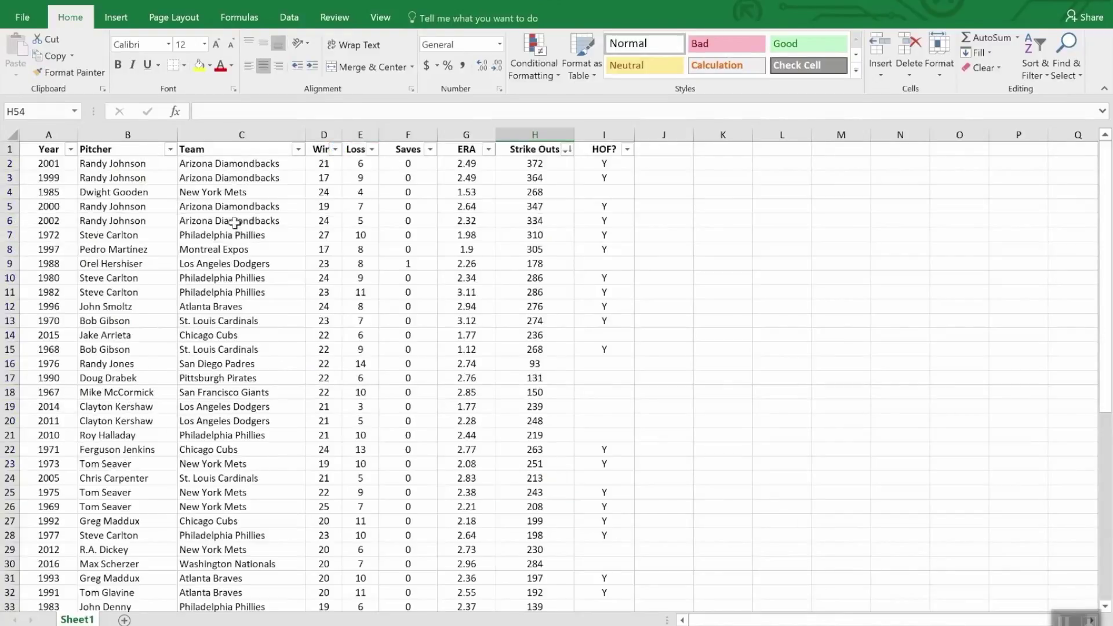
scroll(571, 416, down, 12)
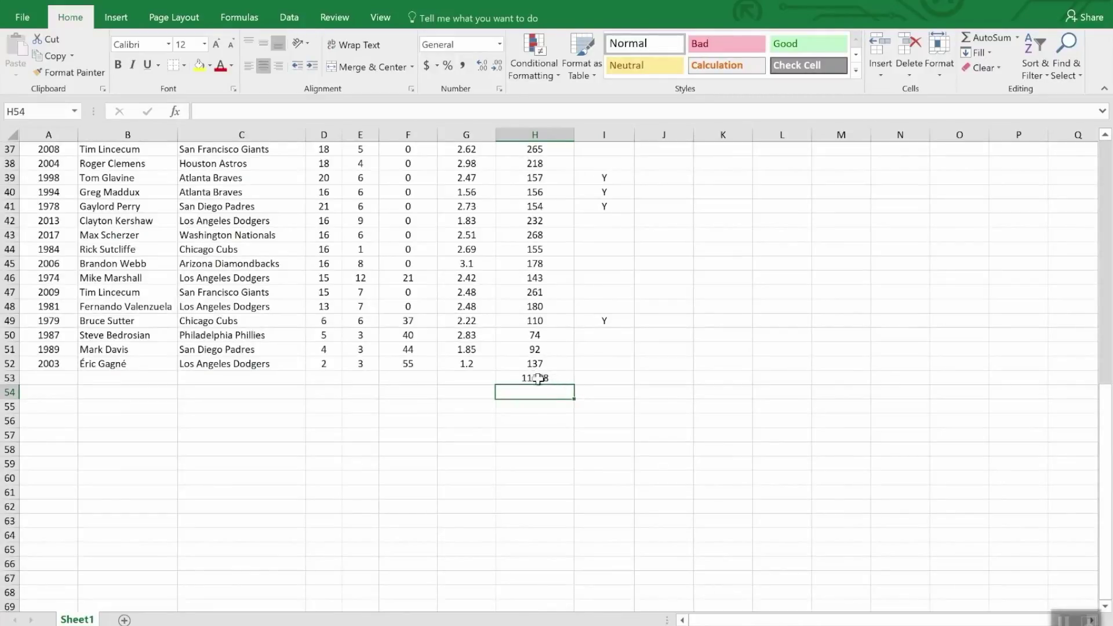
click(561, 378)
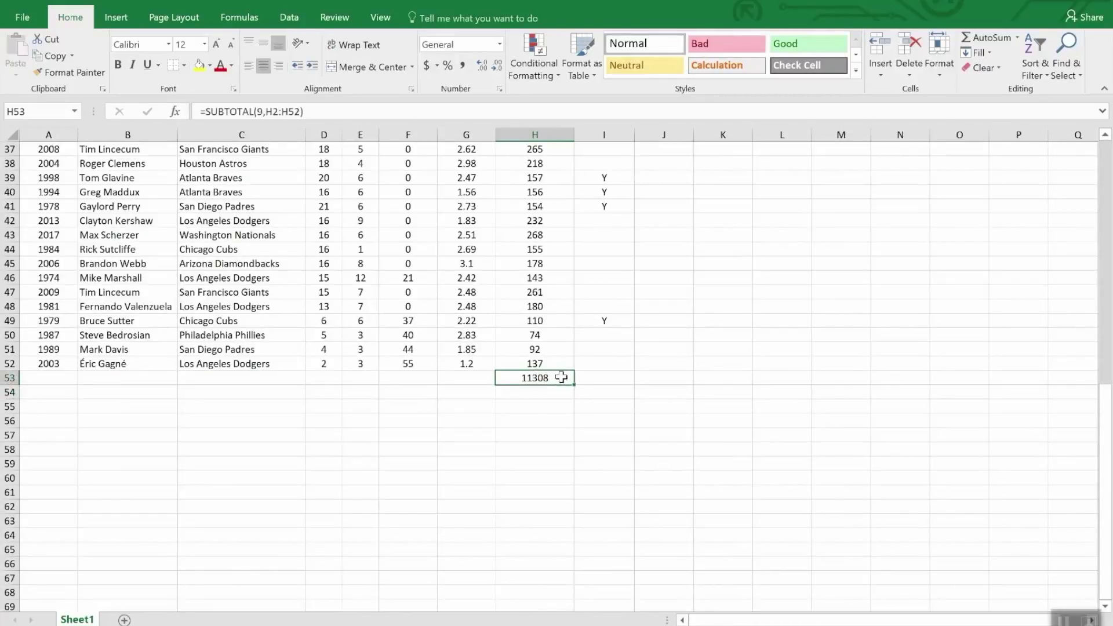
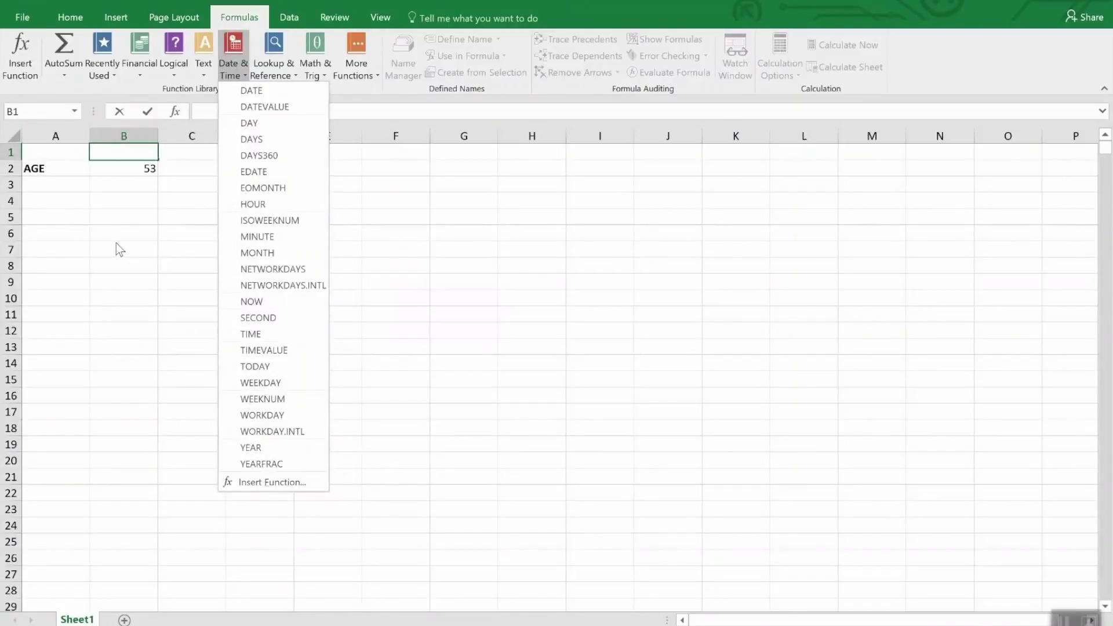
- Inspect the age formula in B2 and browse the Date and Time number formats available for that cell
click(113, 164)
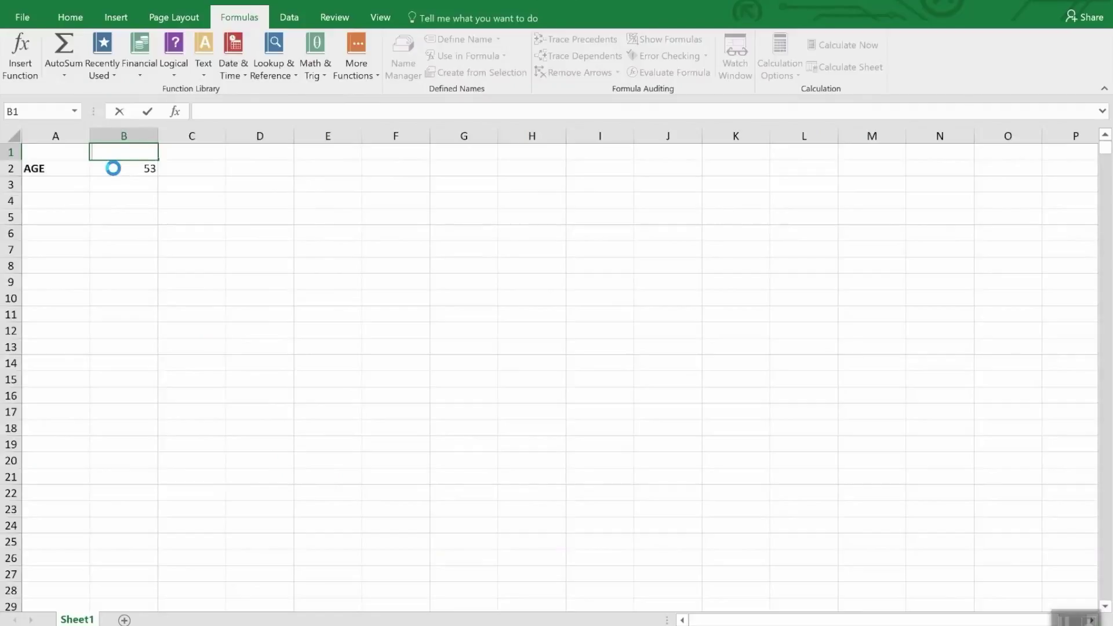
click(113, 168)
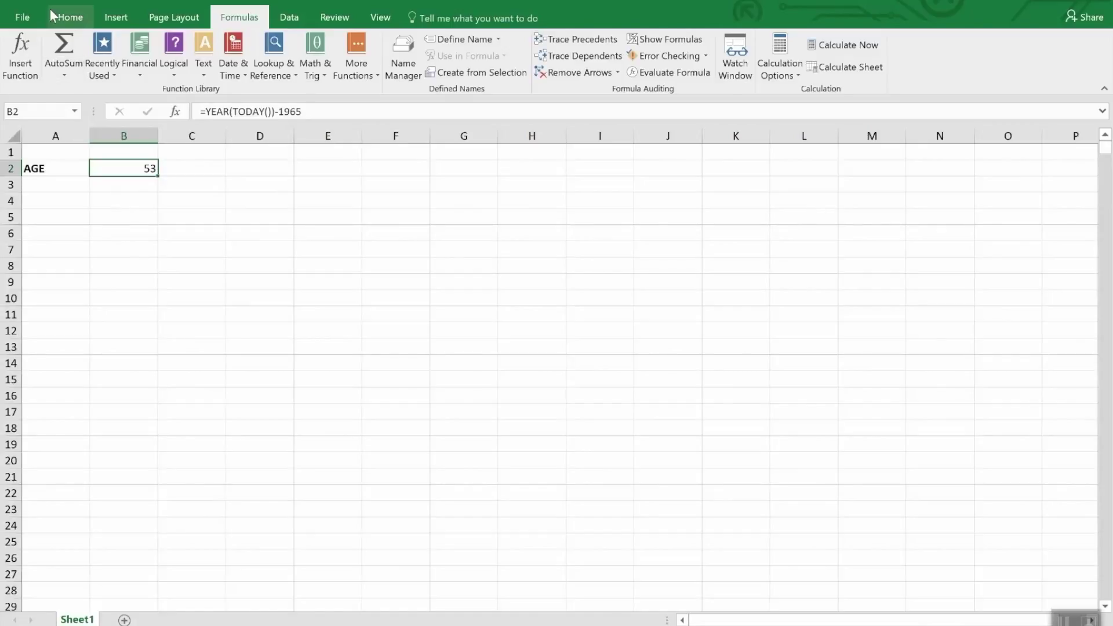
click(68, 21)
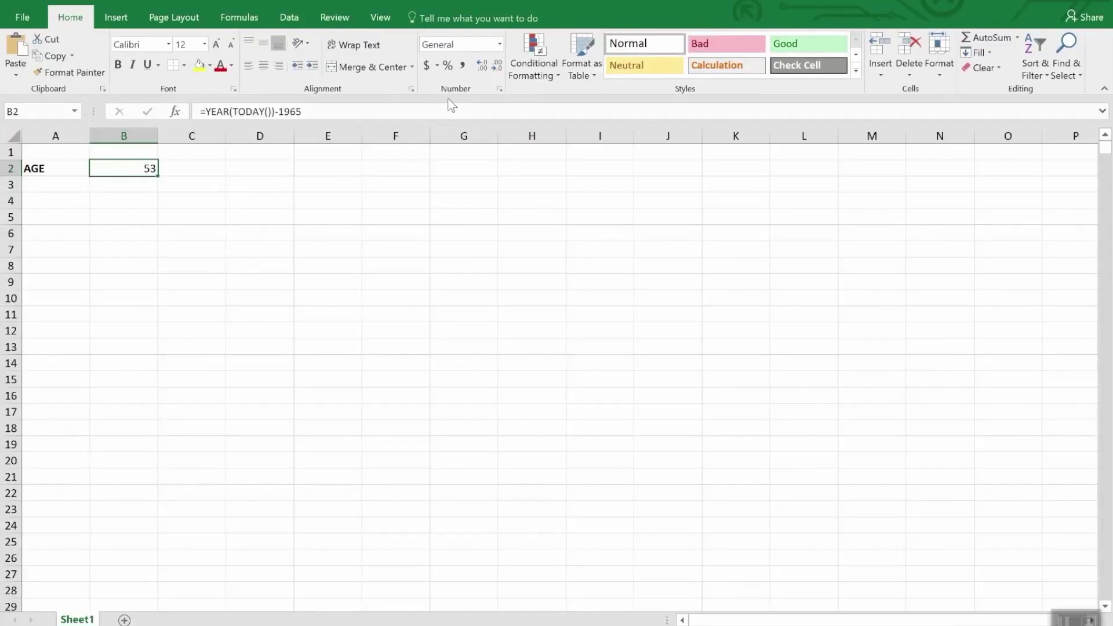
click(499, 44)
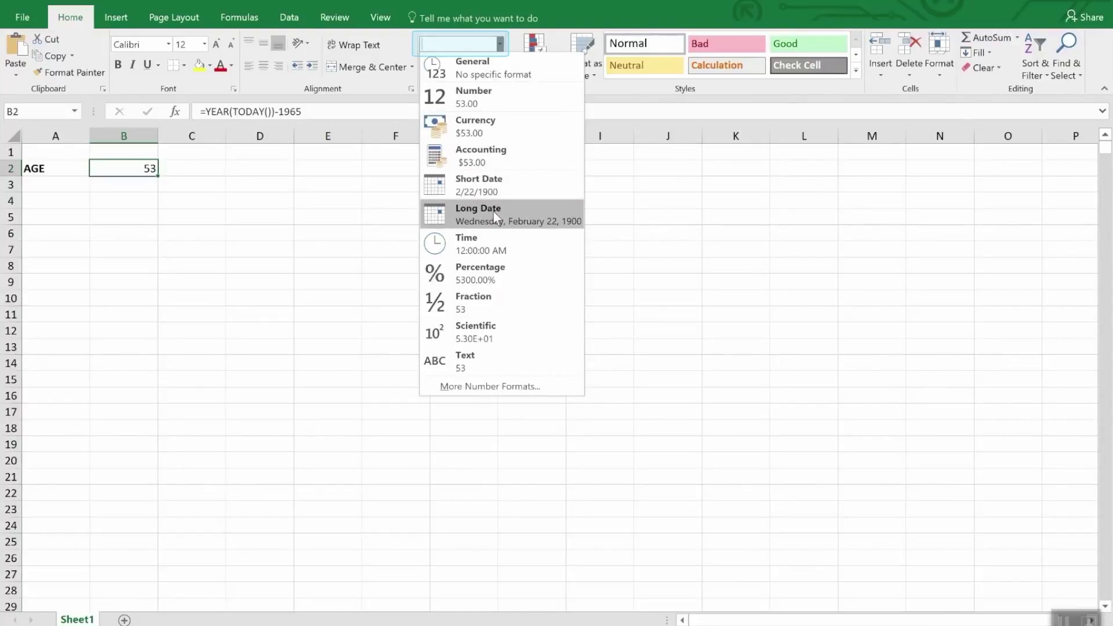
click(474, 387)
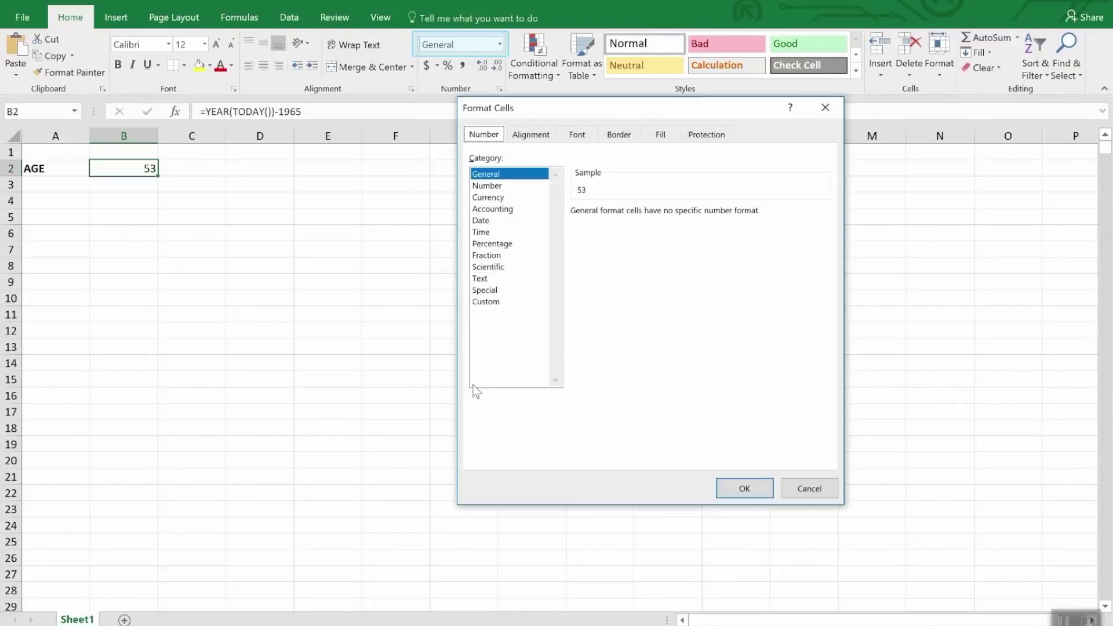
click(480, 220)
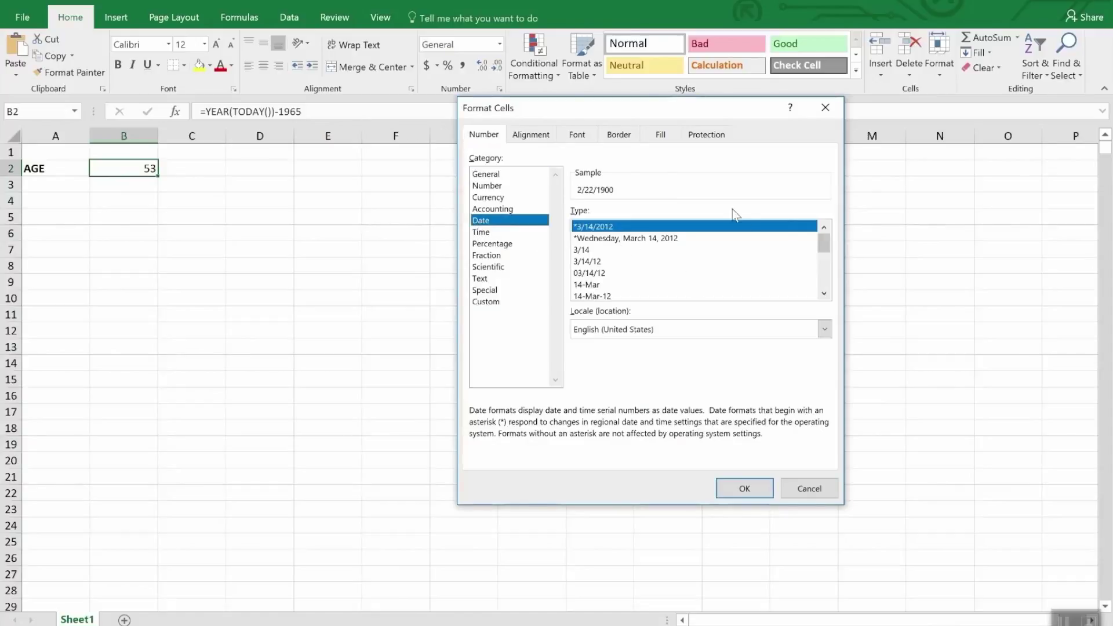
mouse_move(824, 247)
mouse_down()
mouse_move(836, 280)
mouse_move(830, 258)
mouse_up()
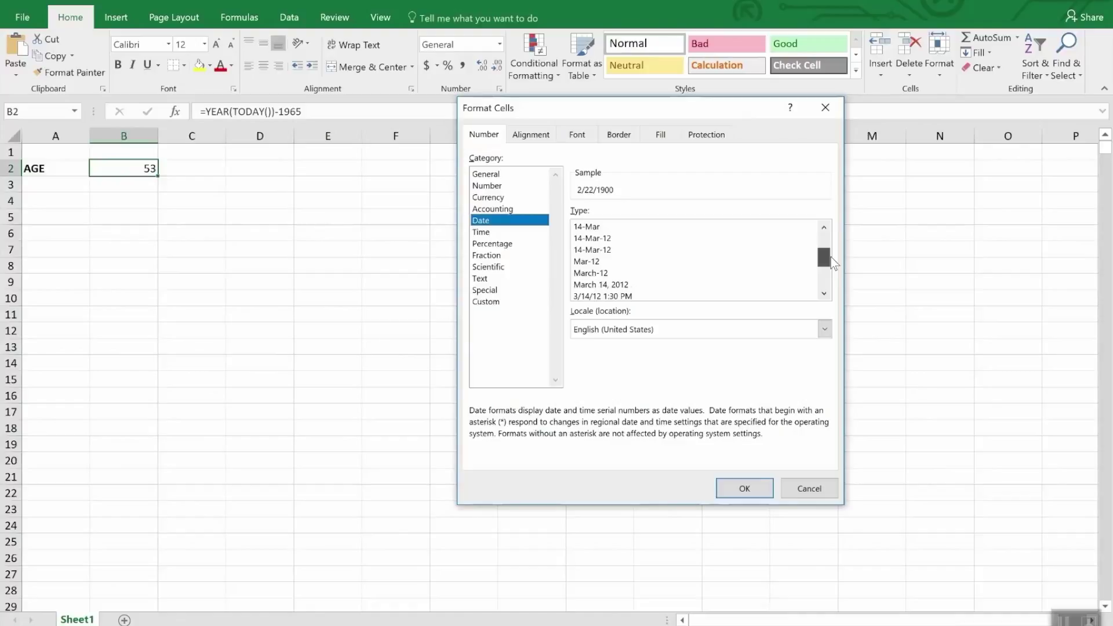
drag(830, 257, 832, 267)
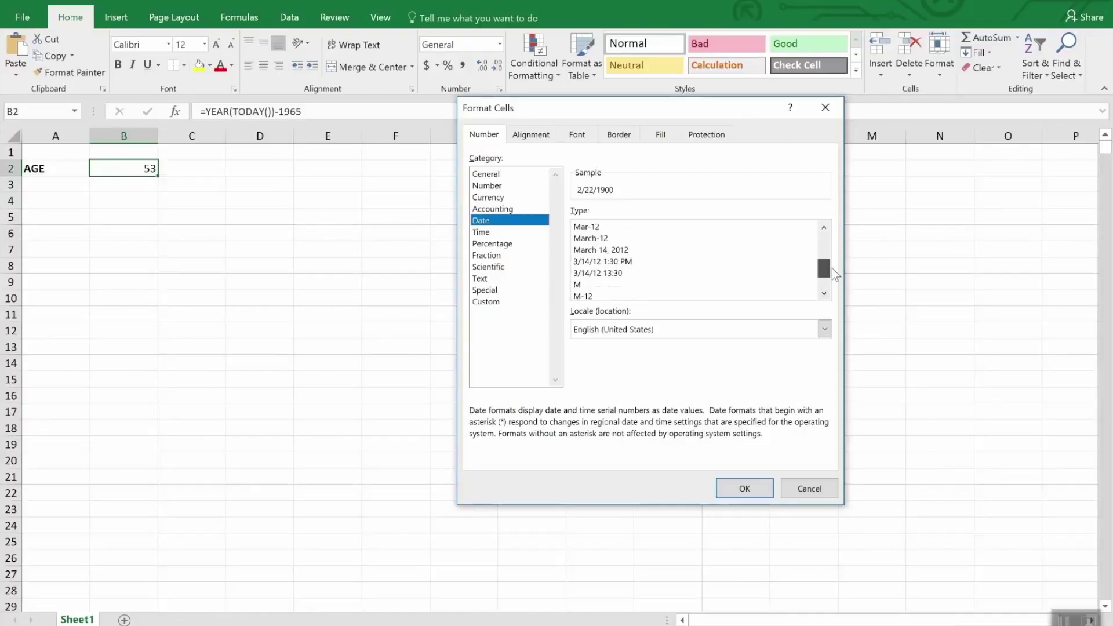
click(487, 233)
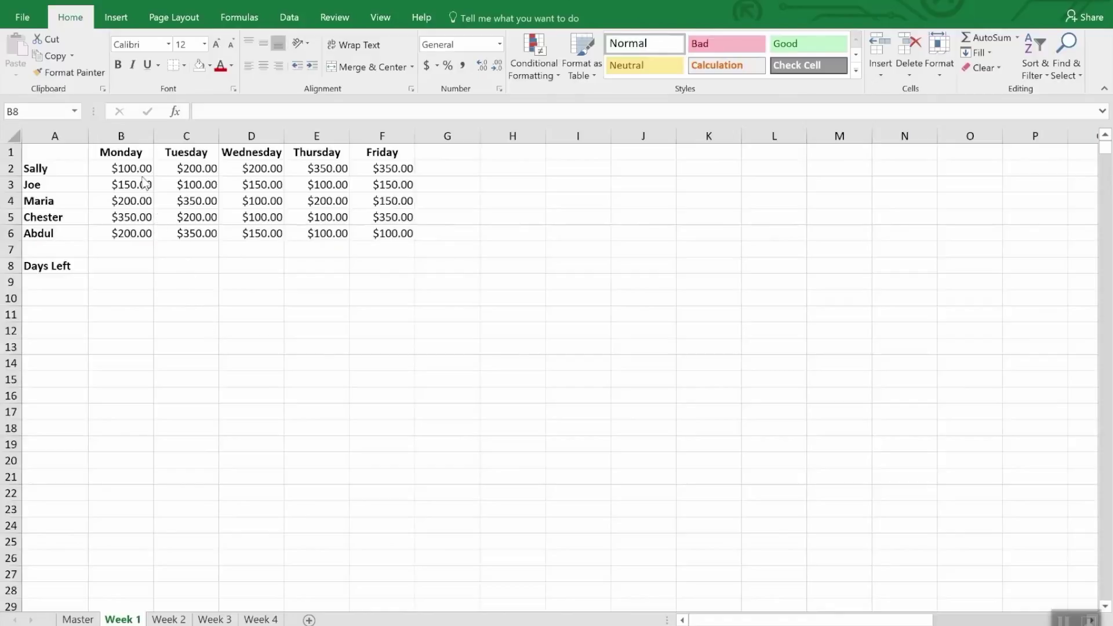
- Replace the Monday header in B1 of the Week 1 sheet with the date 4/2/2018
click(132, 152)
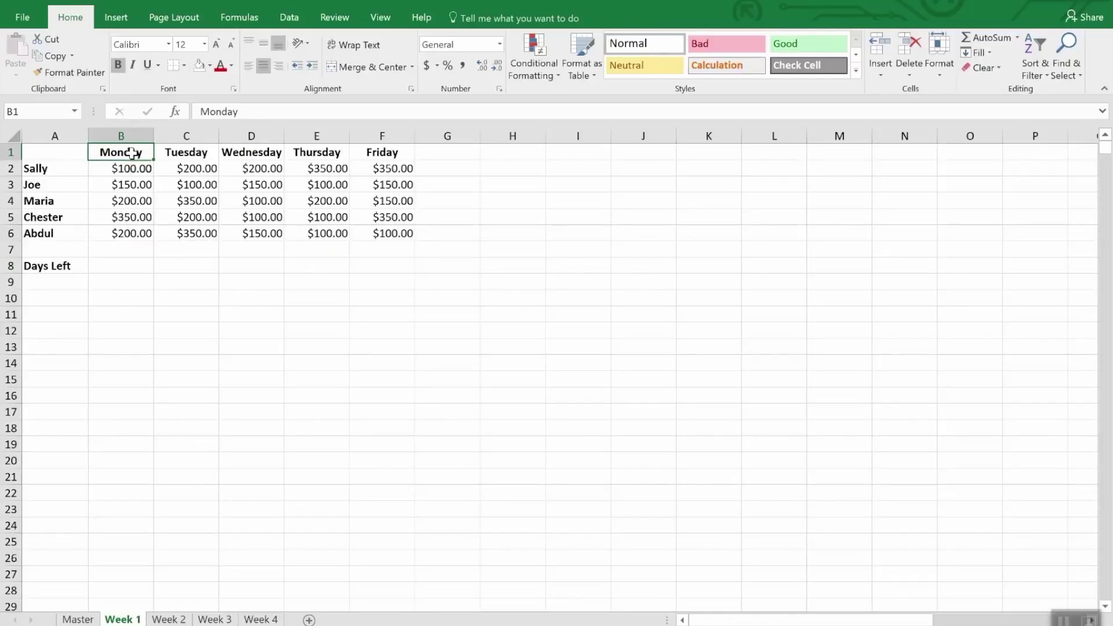
text(4/)
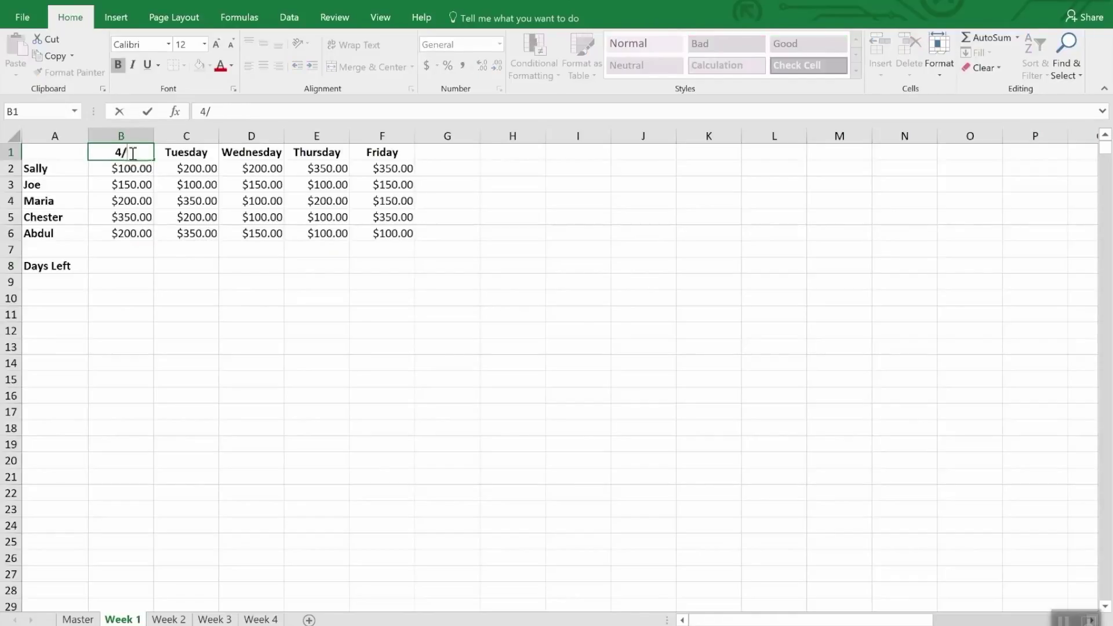
text(2/20)
text(18)
key(Return)
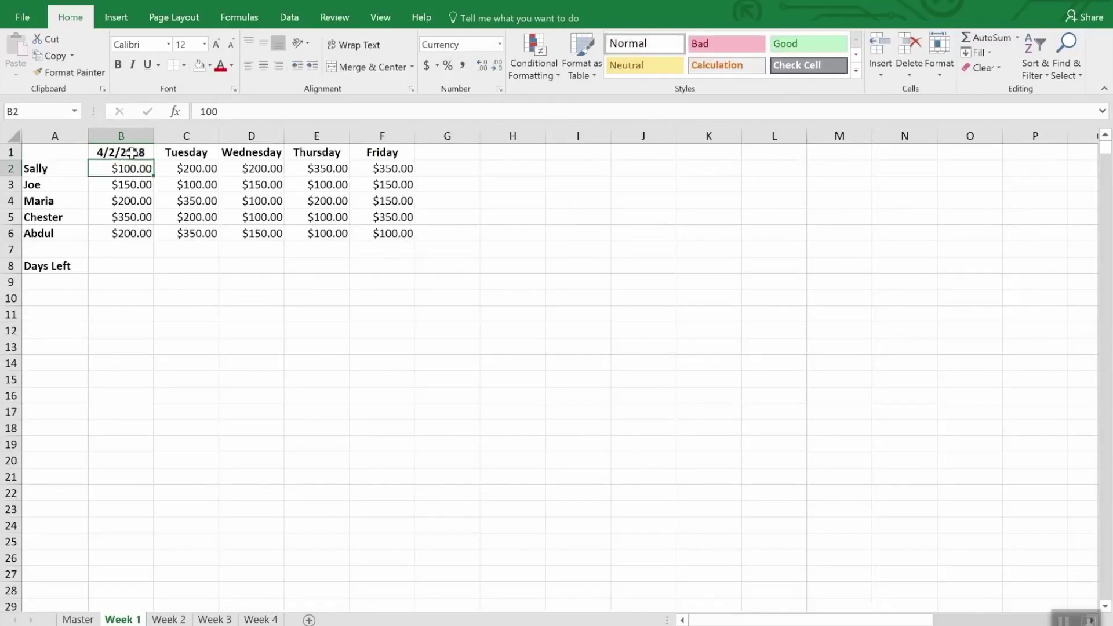
- Replace the Tuesday header in C1 with the formula =B1+1
key(Up)
key(Right)
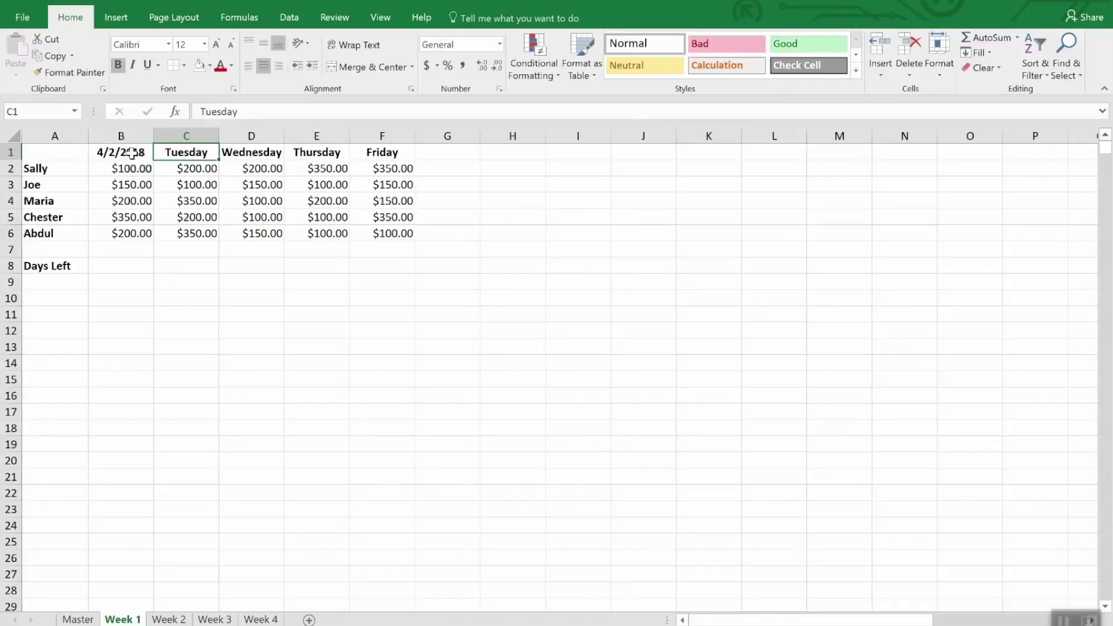
text(=b)
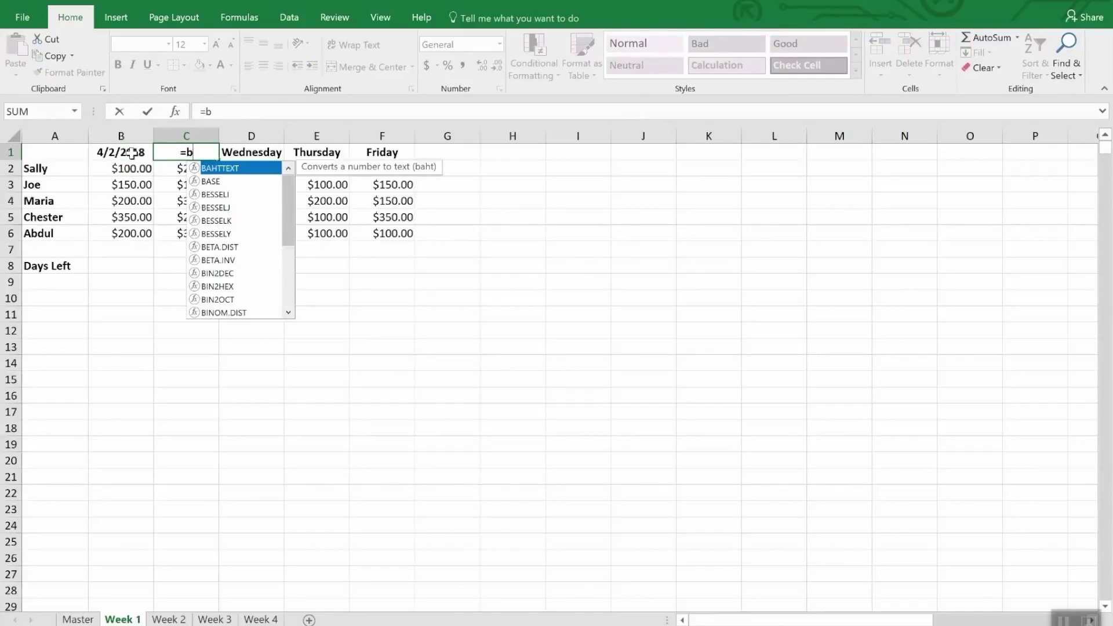
text(2)
key(BackSpace)
text(1)
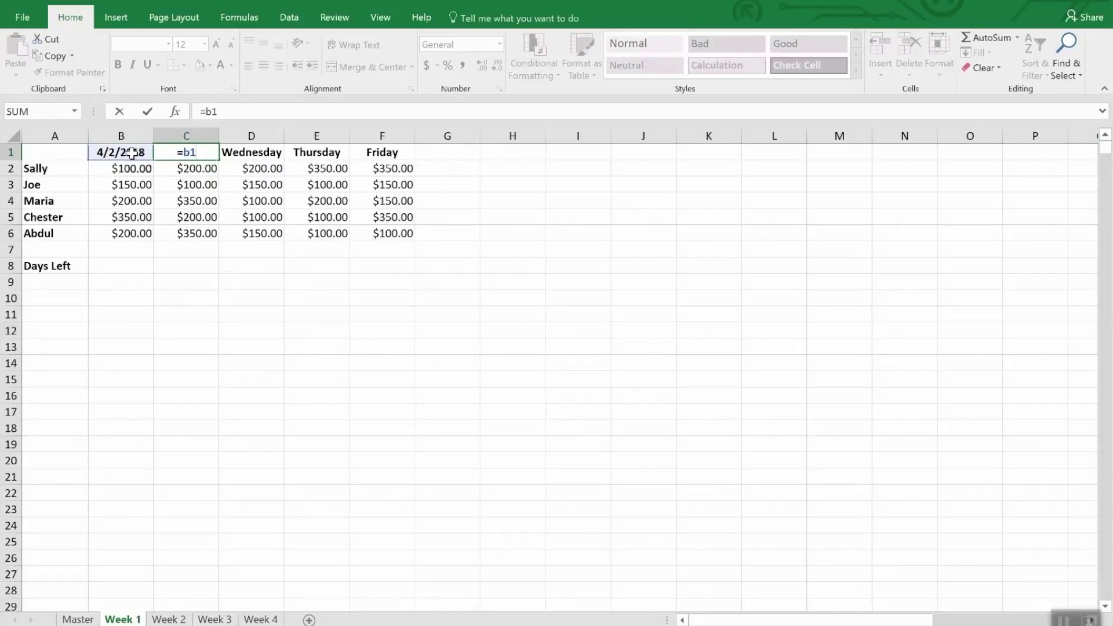
text(+1)
key(Return)
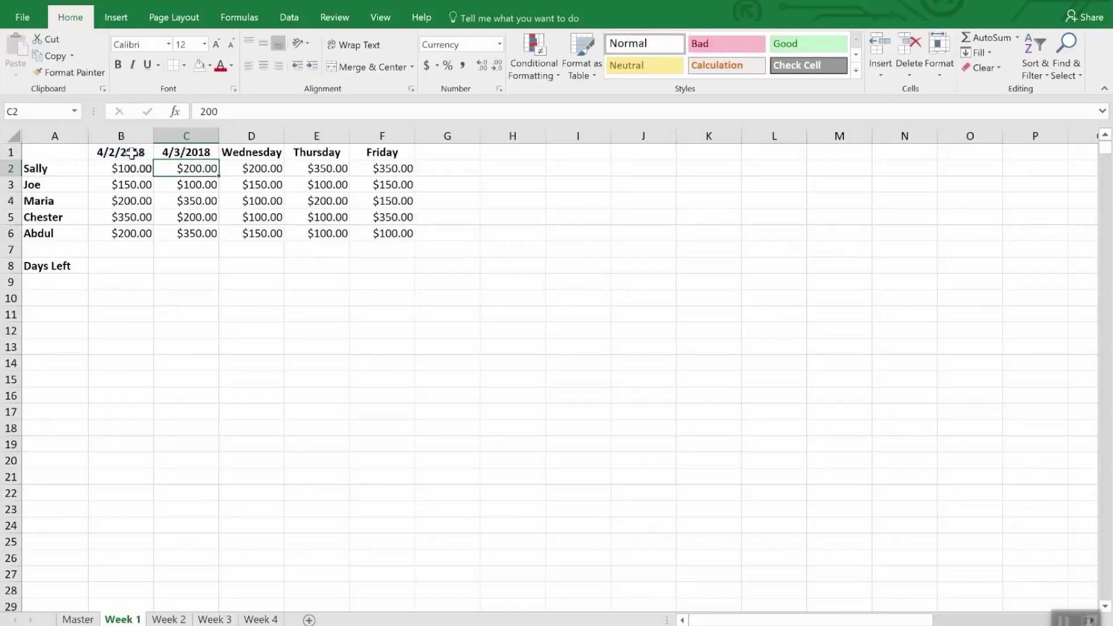
- Copy the next-day formula from C1 across the Wednesday, Thursday and Friday headers in D1:F1
key(Up)
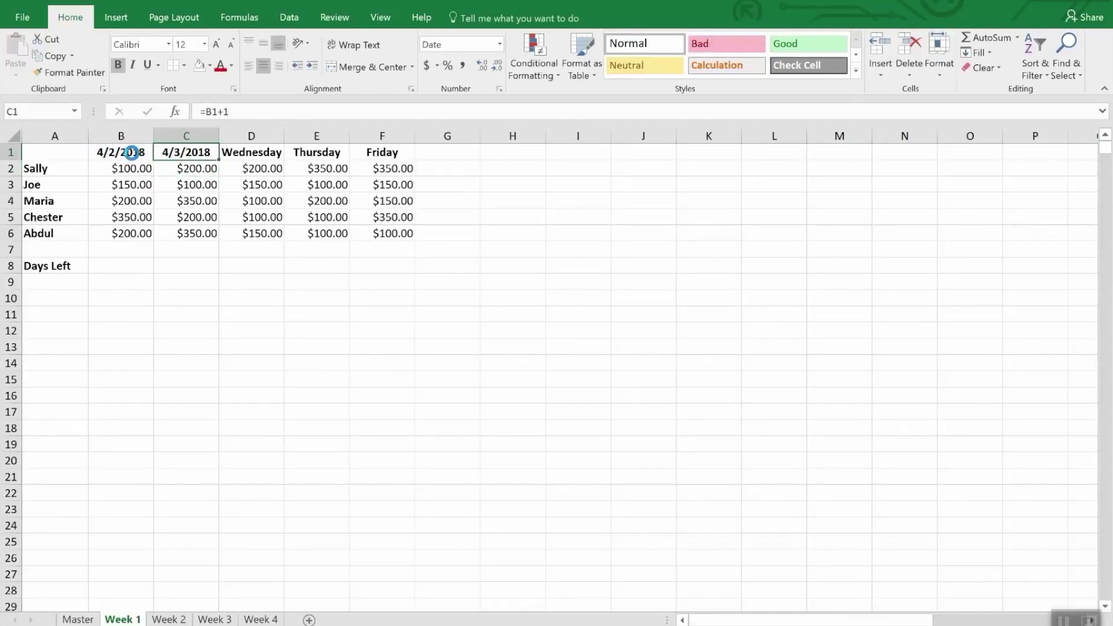
key(ctrl+c)
key(Right)
key(ctrl+v)
key(Right)
key(ctrl+v)
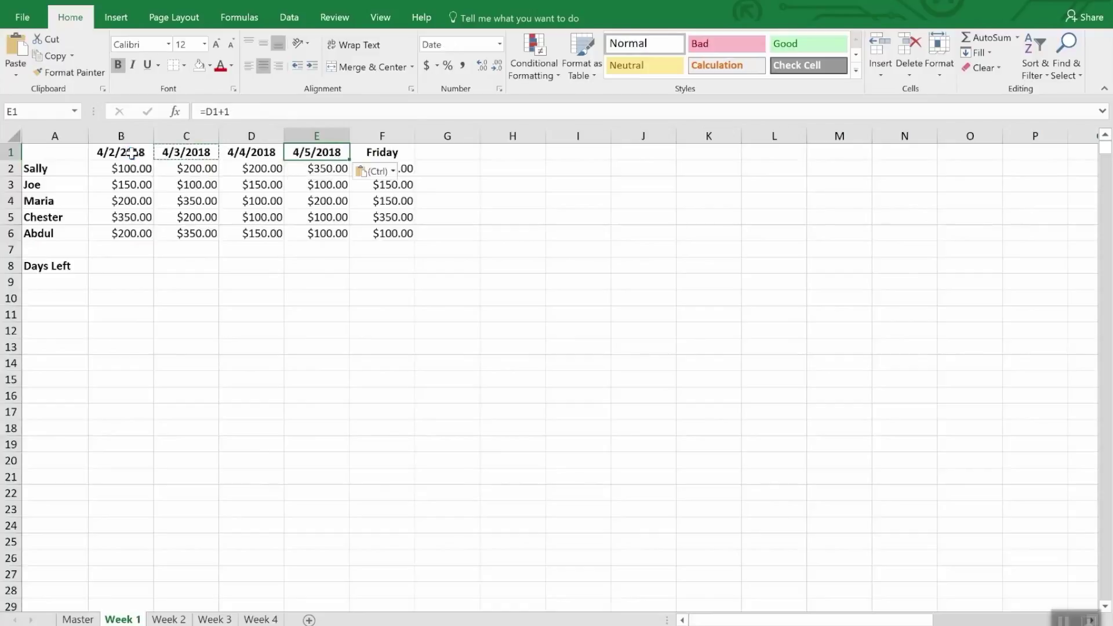
key(Right)
key(ctrl+v)
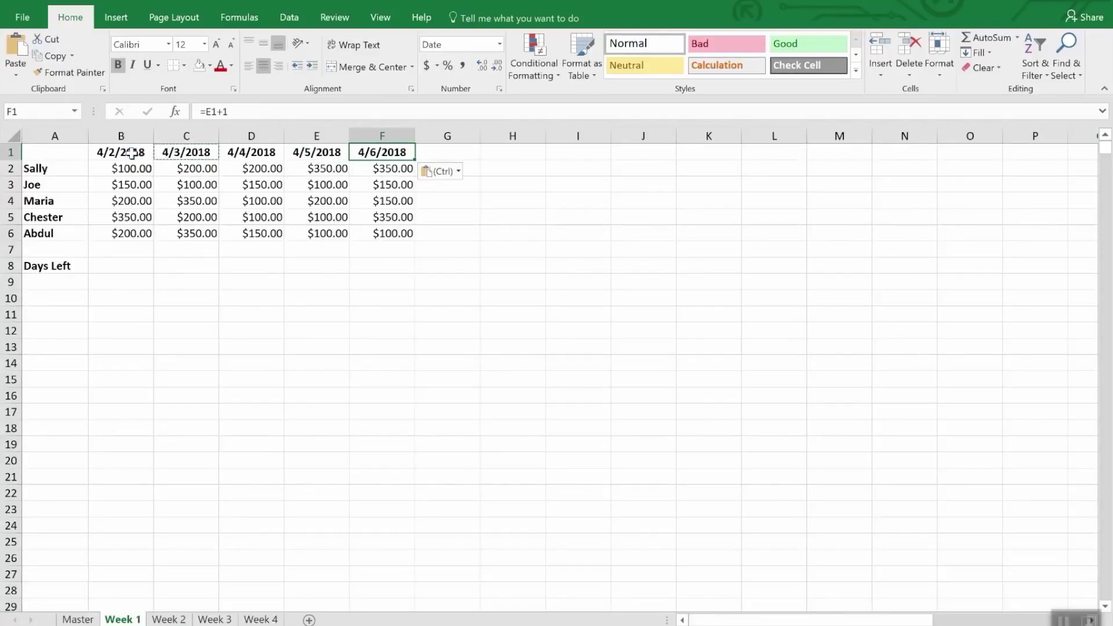
- Paste the copied next-day formula from Week 1 over the Monday to Friday headers in B1:F1 of the Week 2 sheet
drag(116, 153, 382, 153)
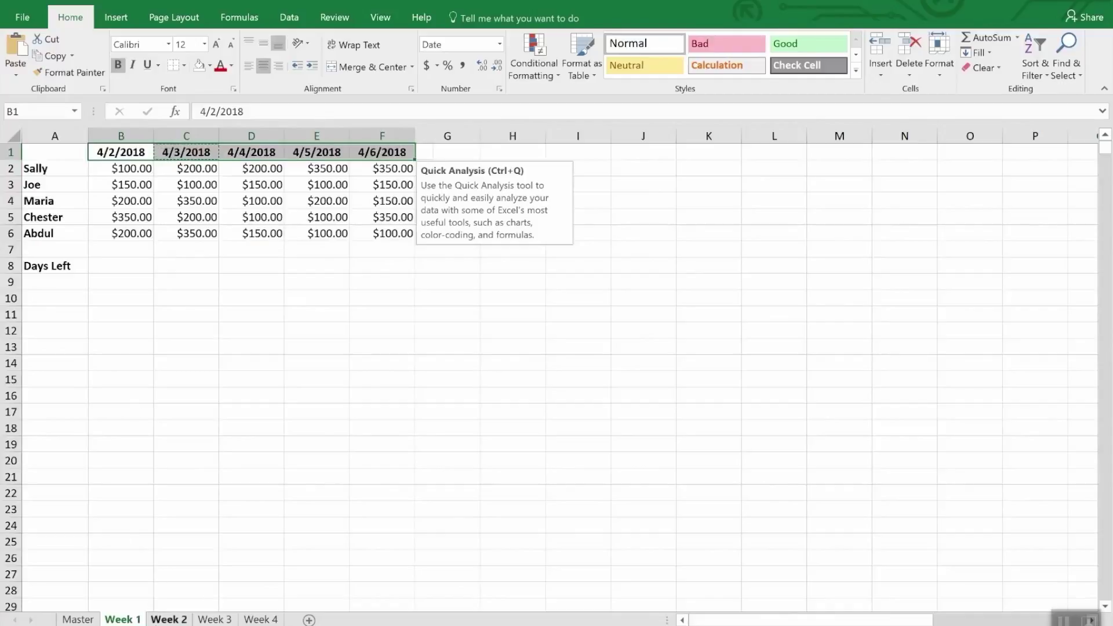
click(166, 619)
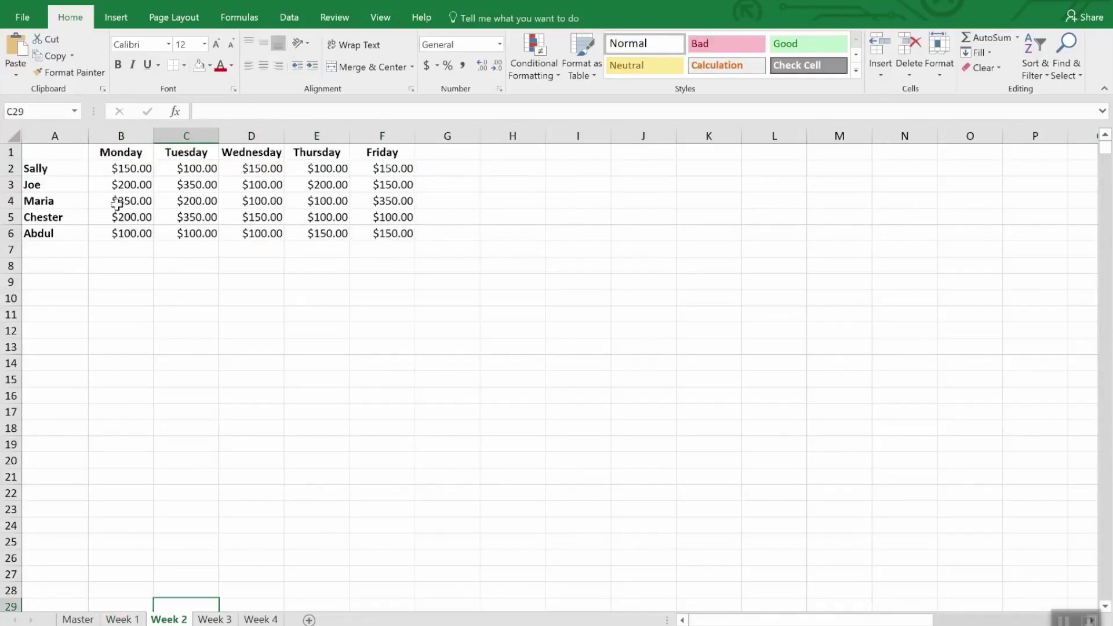
drag(112, 152, 360, 154)
key(ctrl+v)
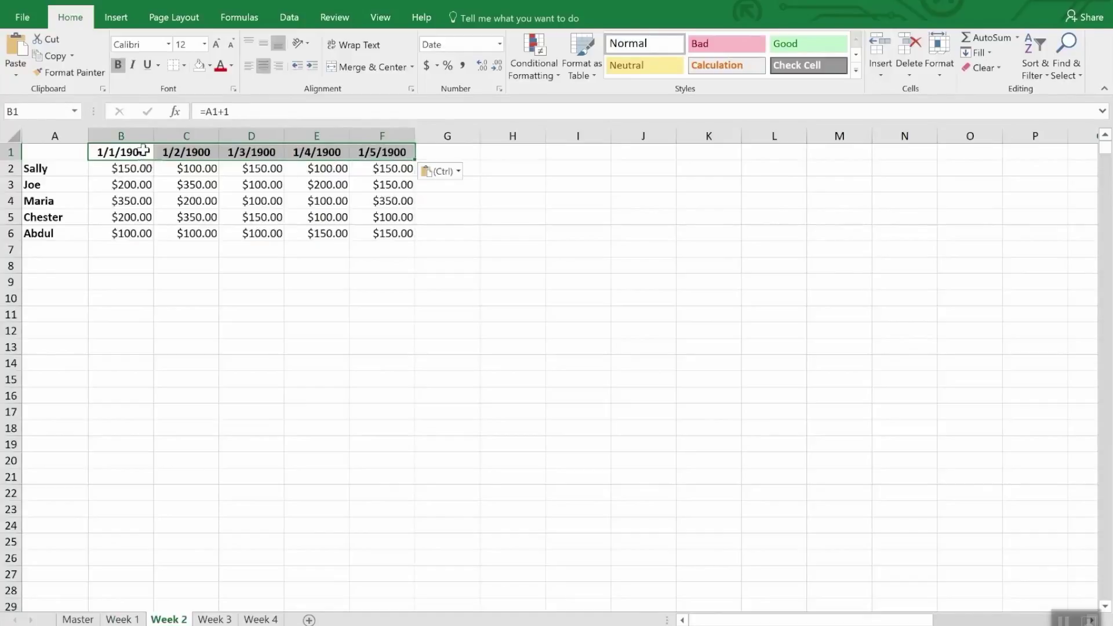
- Replace the formula in B1 of the Week 2 sheet with the date 4/9/18
click(125, 153)
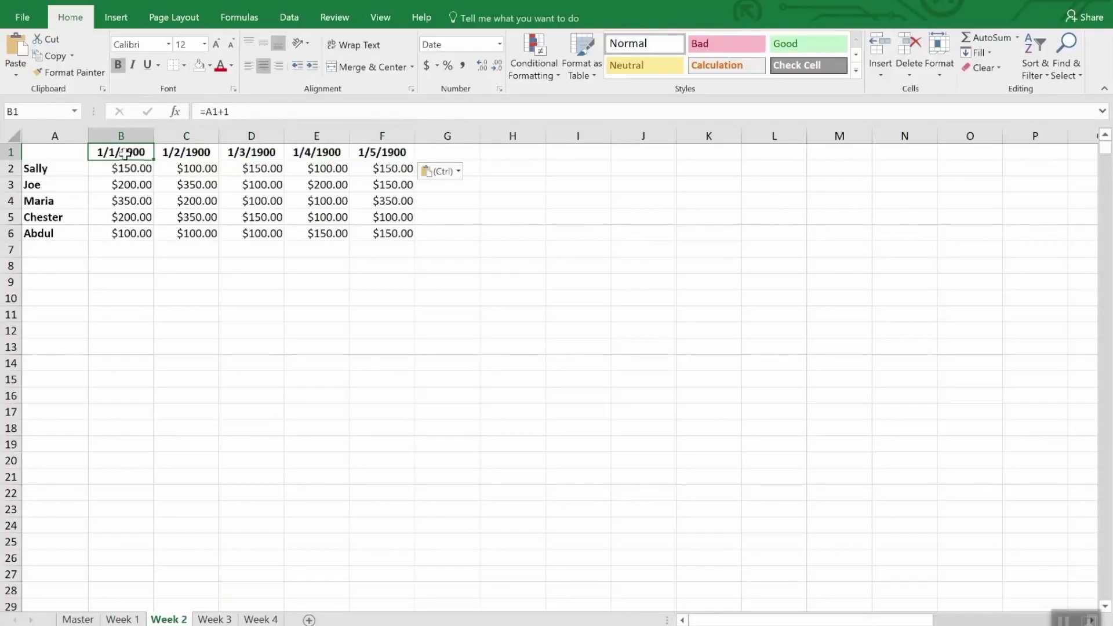
text(4/)
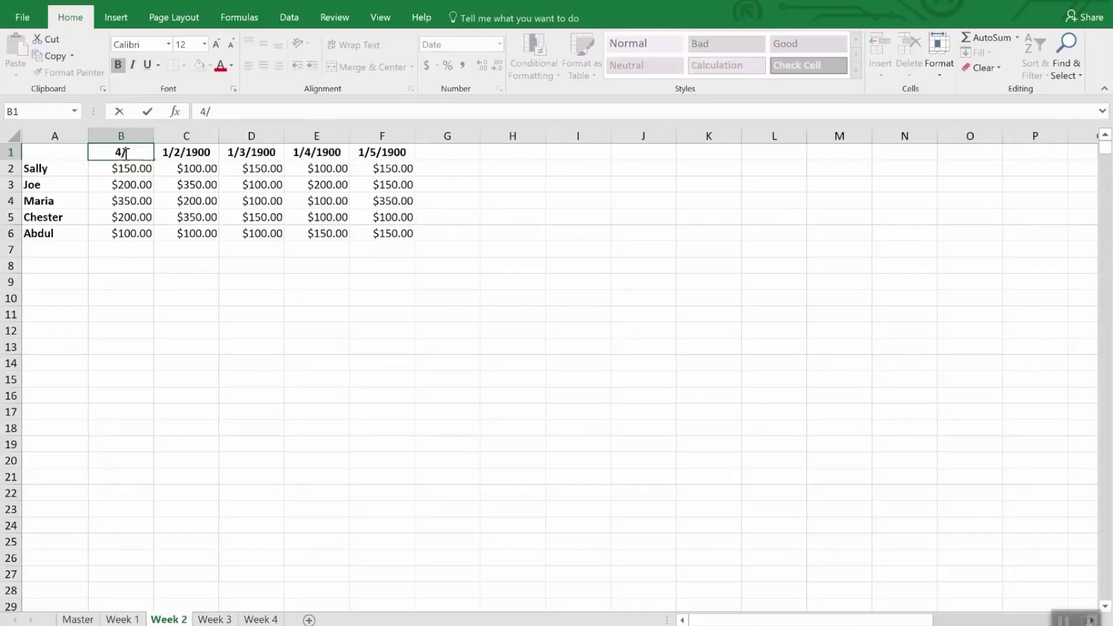
text(9/18)
key(Return)
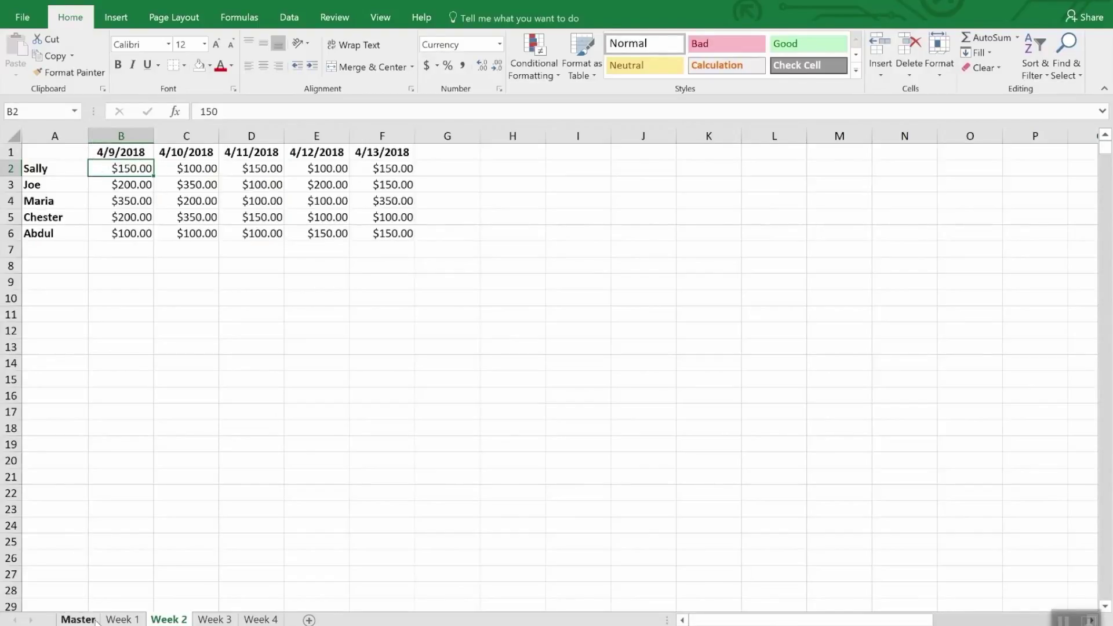
- Enter the formula =Date(2018,4,30)-today() in B8 of the Week 1 sheet, beside the Days Left label
click(116, 620)
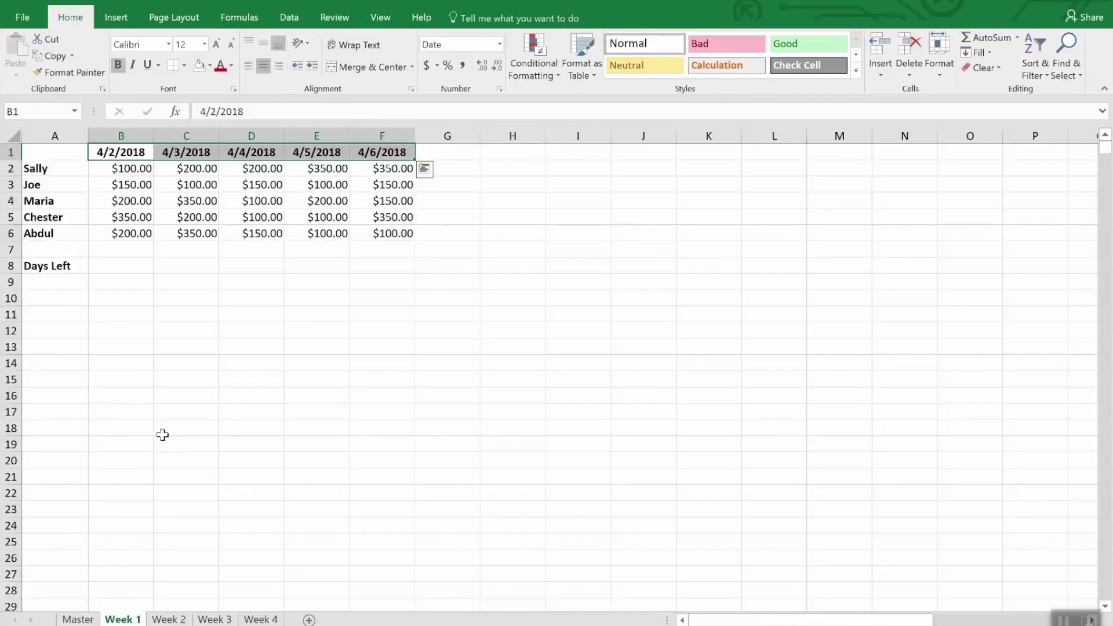
click(116, 266)
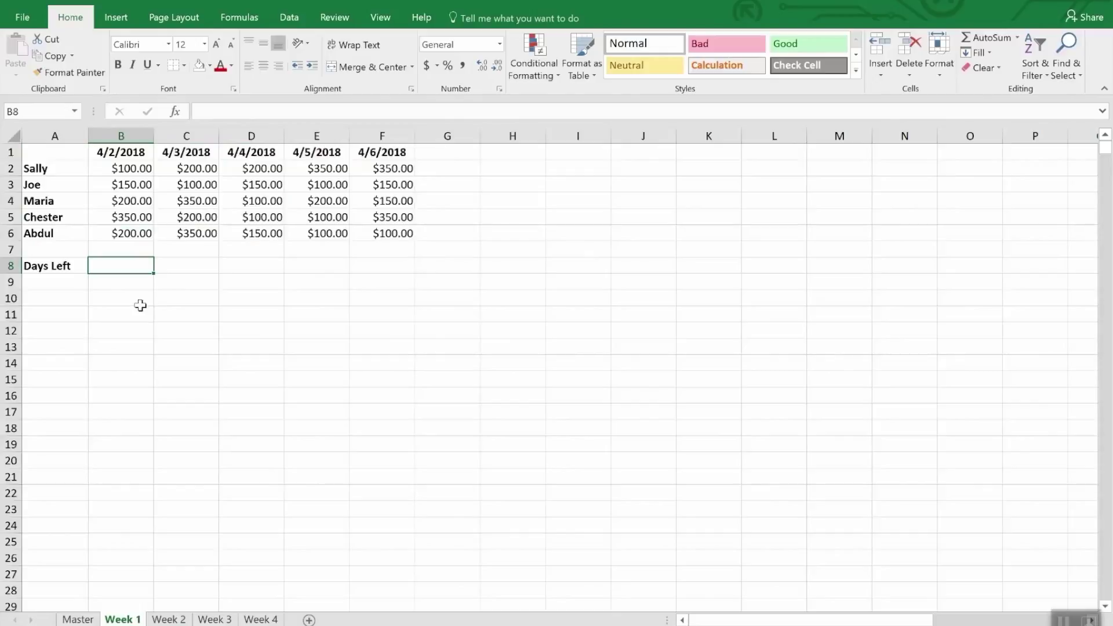
text(=)
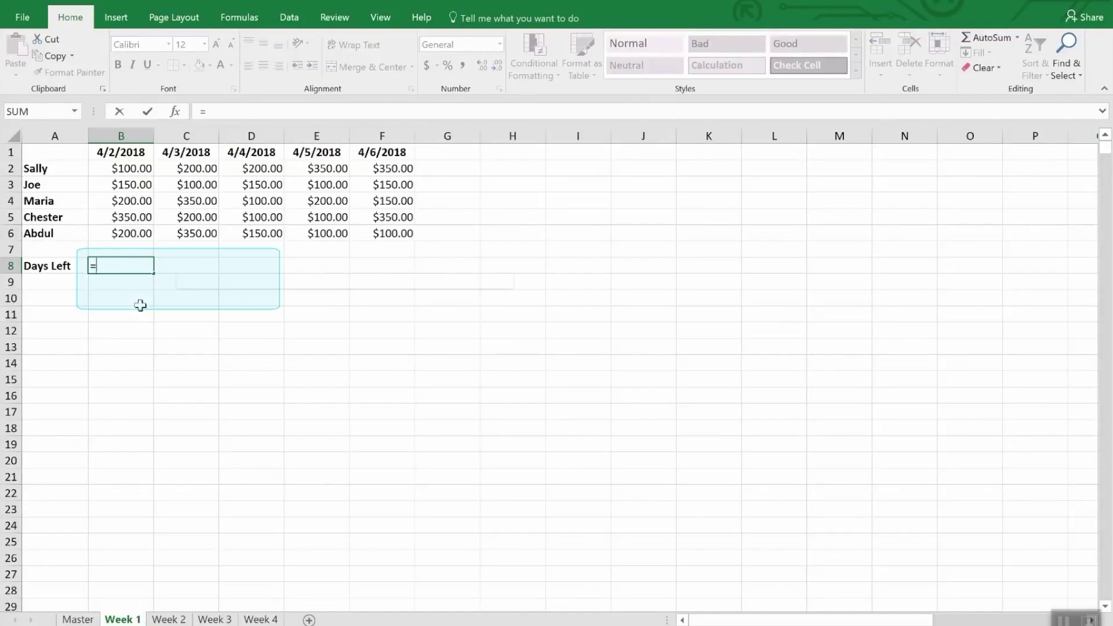
text(Date()
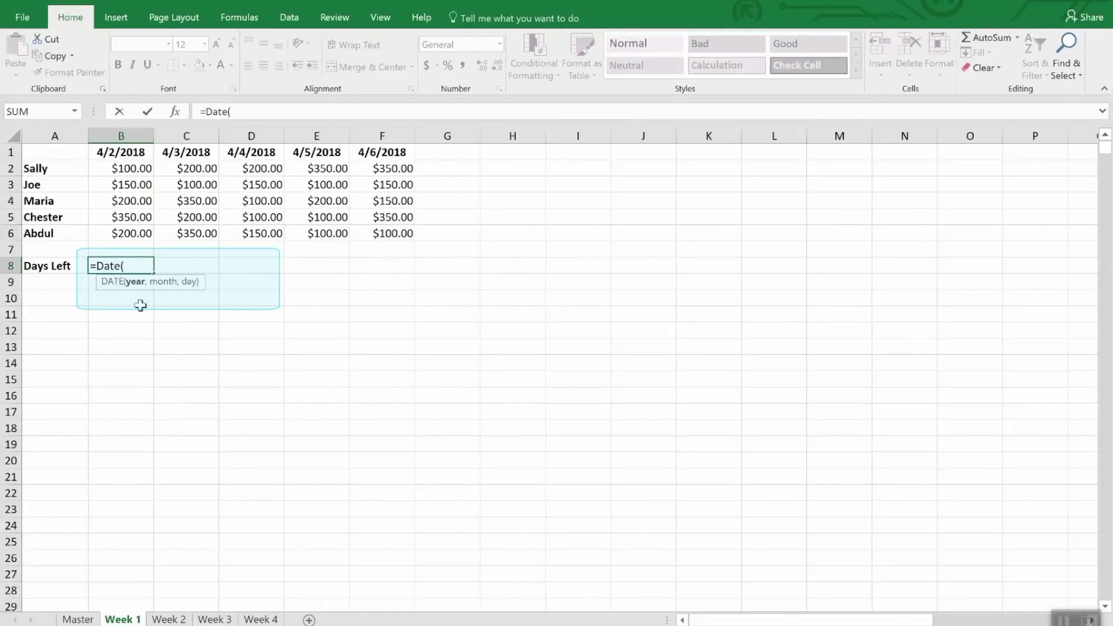
text(2018,4,30))
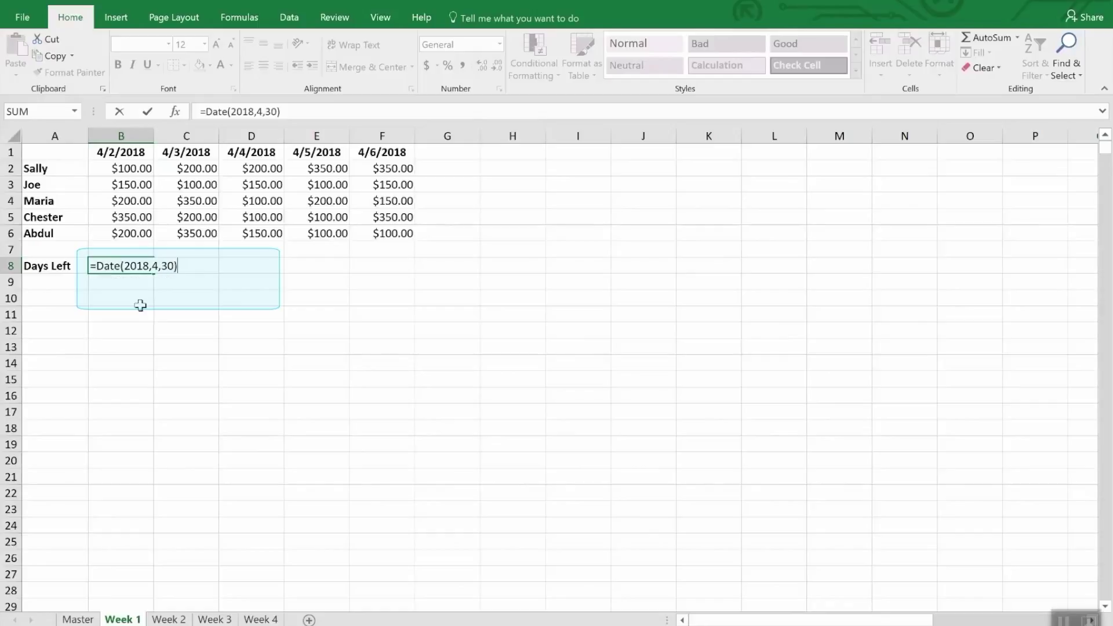
text(-today)
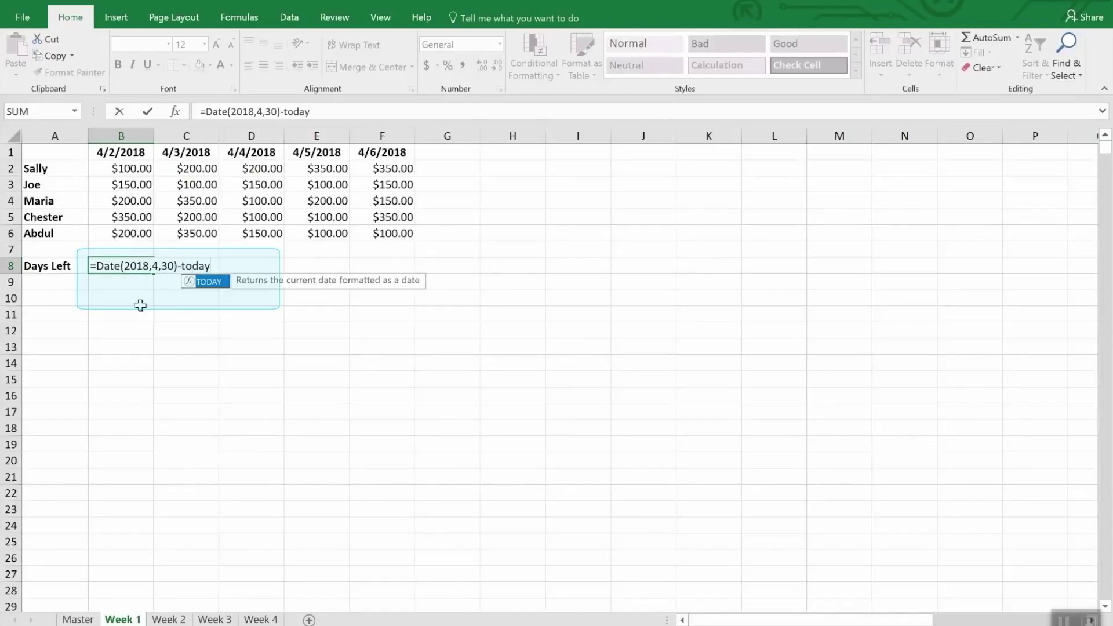
text(())
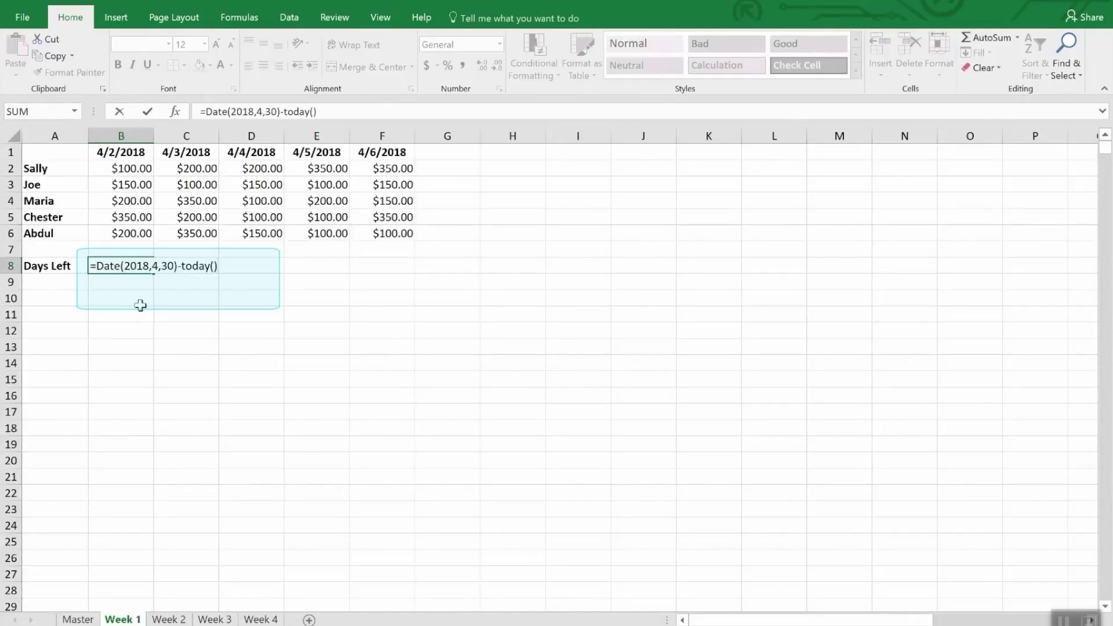
key(Return)
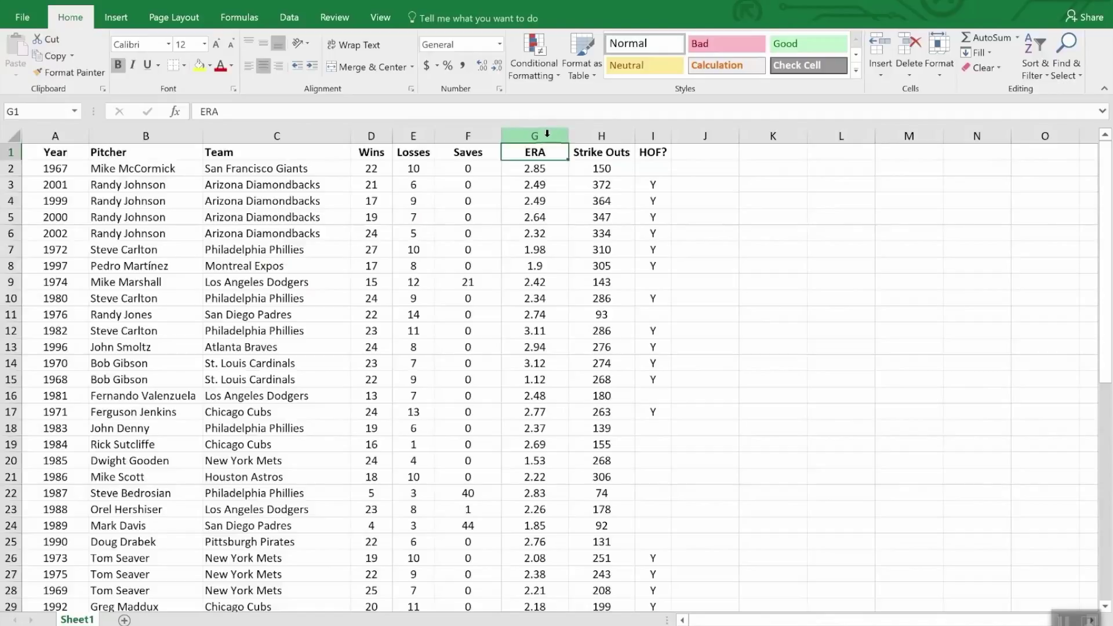
- Highlight the ERA column values less than 2.00 with Light Red Fill with Dark Red Text and review the whole column
click(528, 132)
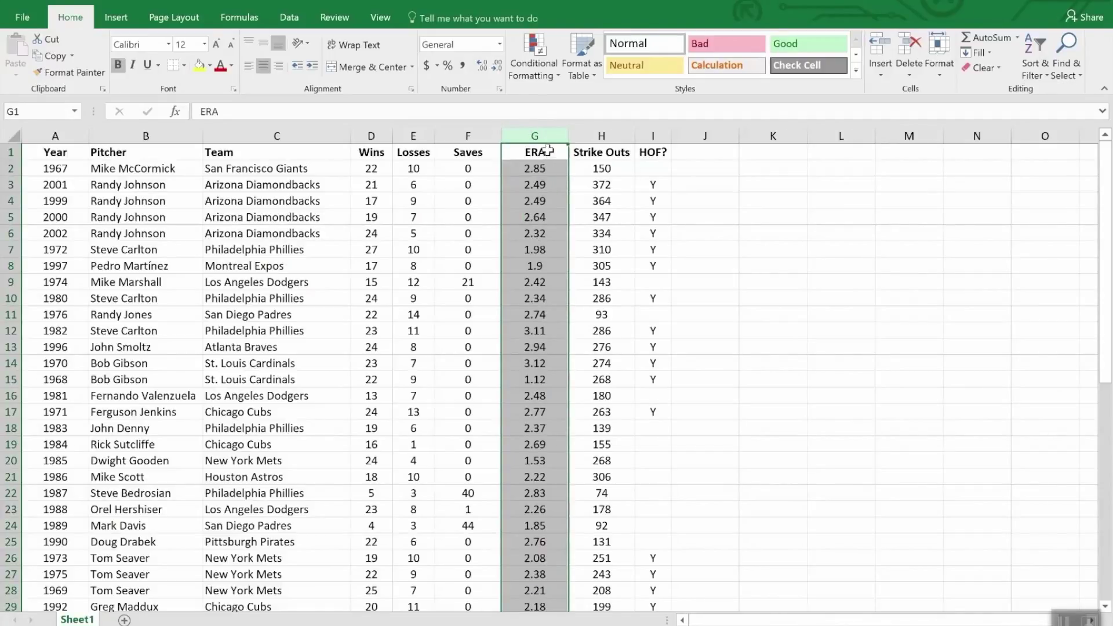
click(532, 43)
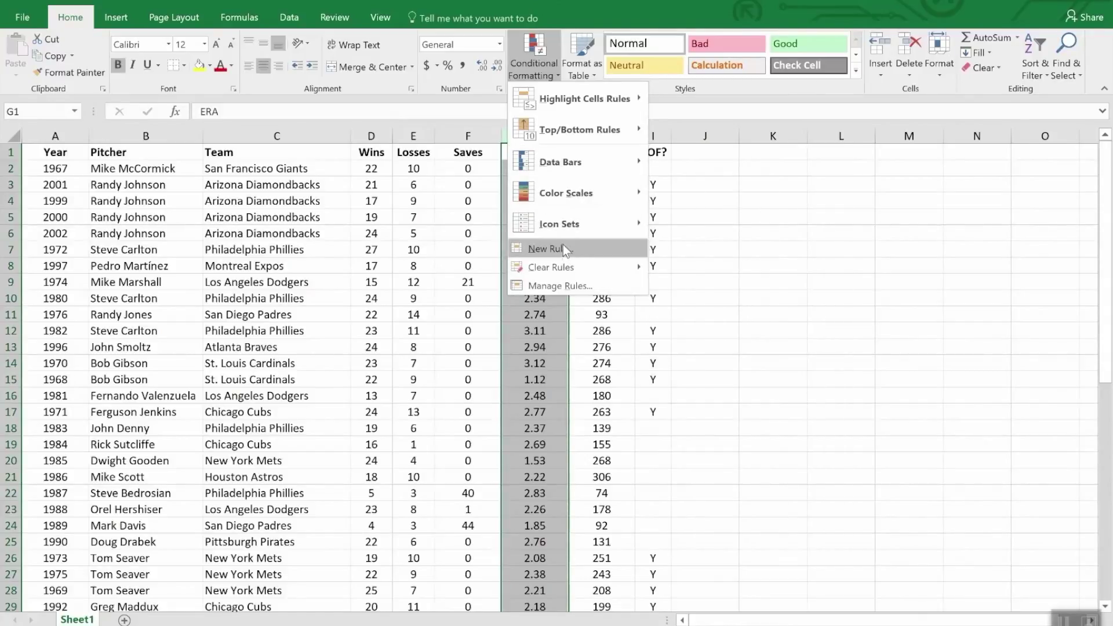
mouse_move(564, 101)
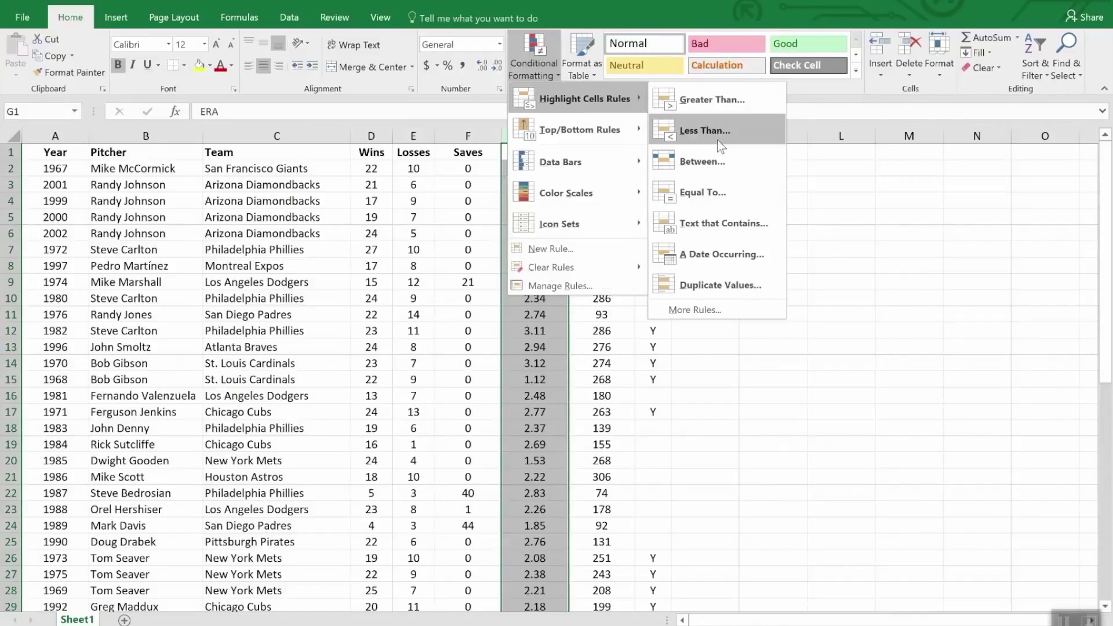
click(705, 130)
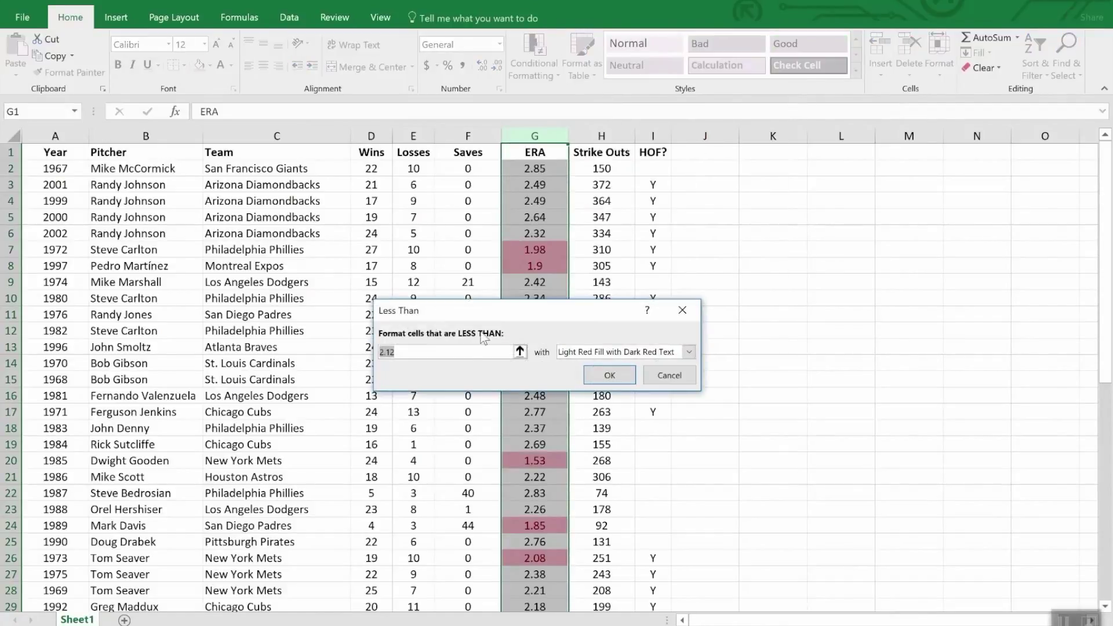
text(2)
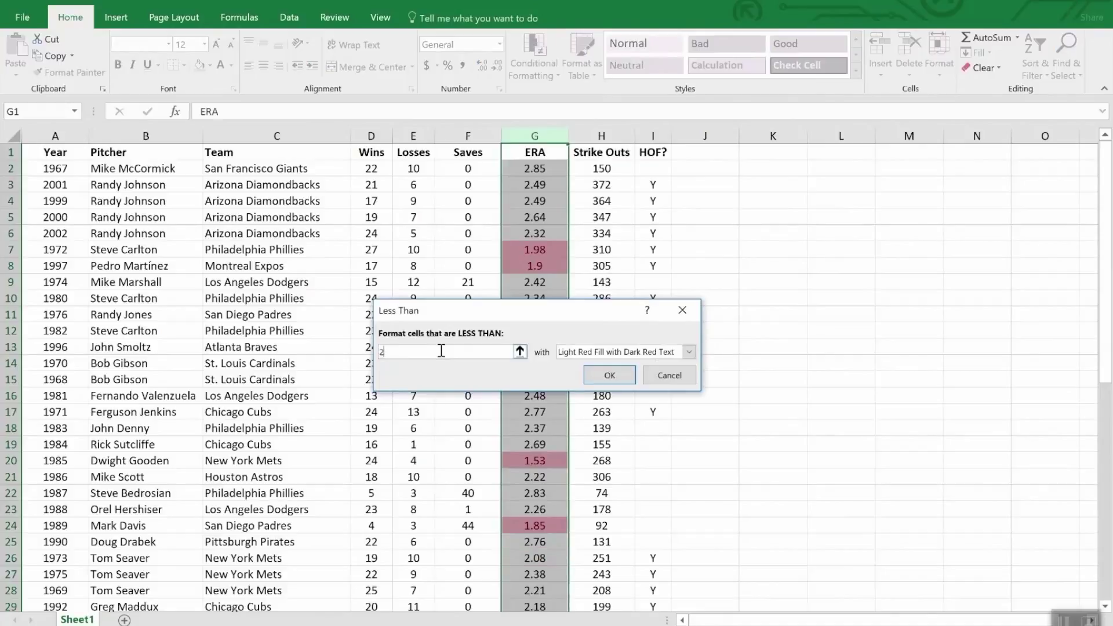
text(.00)
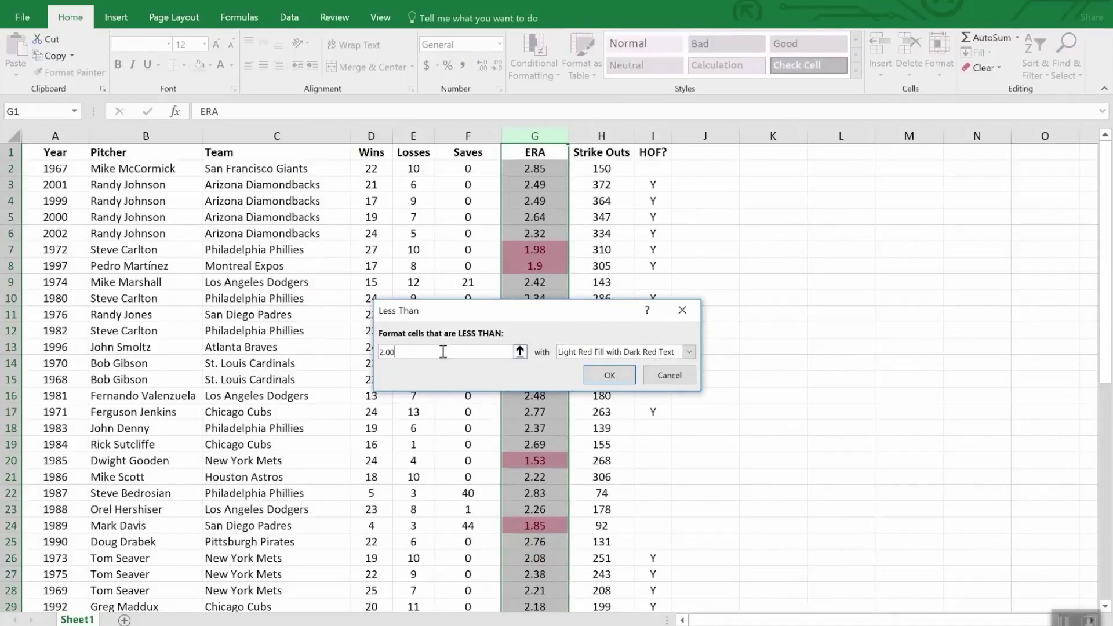
click(610, 377)
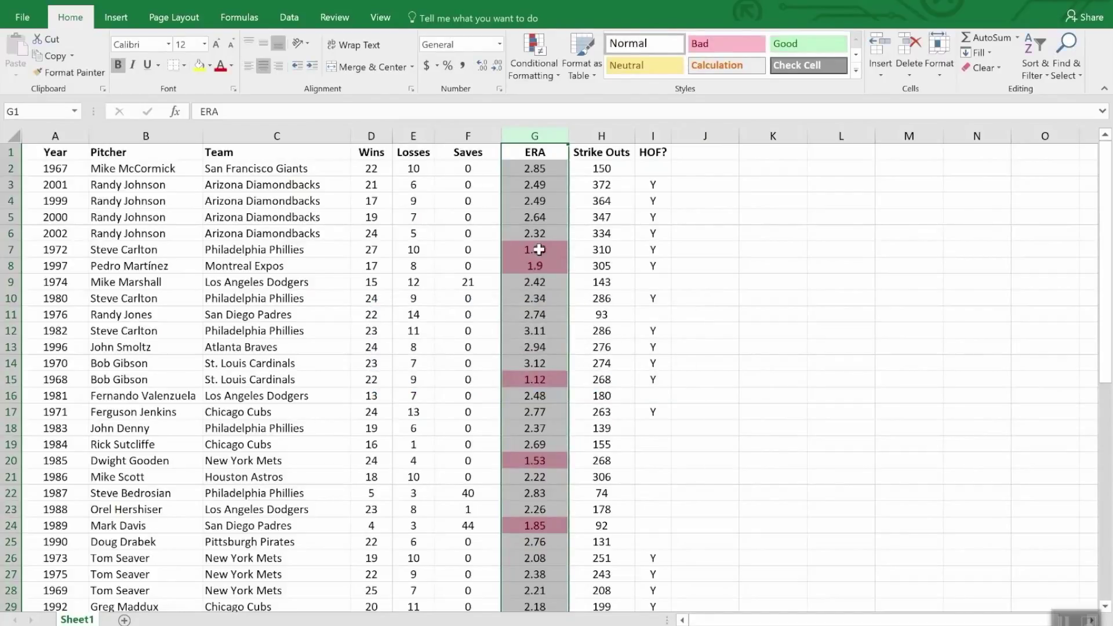
scroll(558, 453, down, 8)
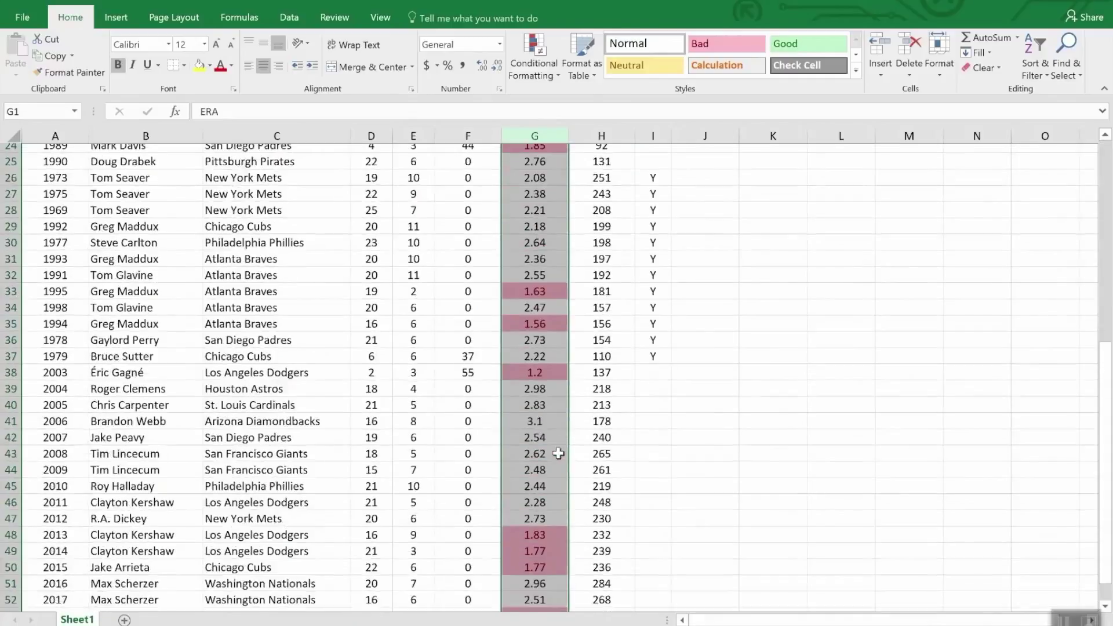
scroll(558, 454, down, 4)
scroll(546, 374, up, 8)
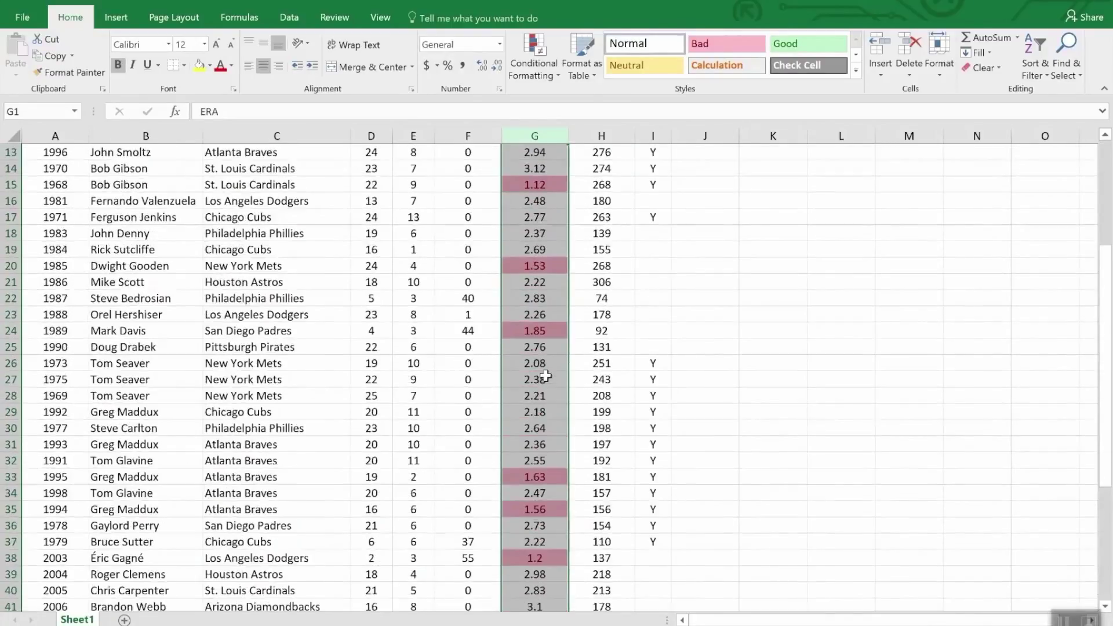
scroll(546, 375, down, 8)
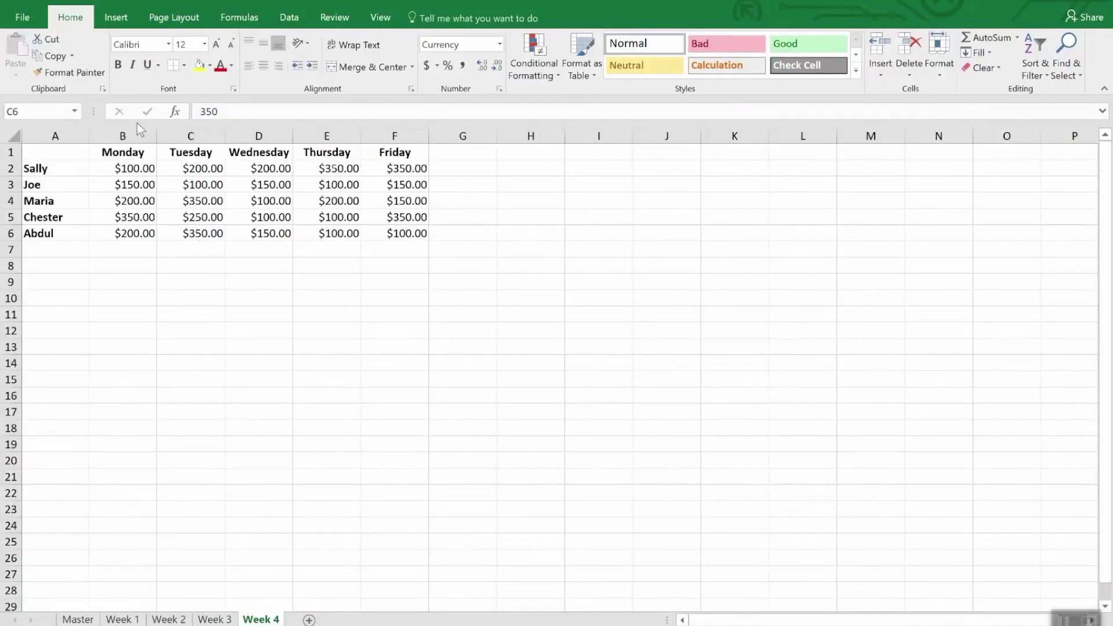
- Start a new conditional formatting rule for B2:F6 of the Week 4 sheet, using the Icon Sets format style
click(131, 168)
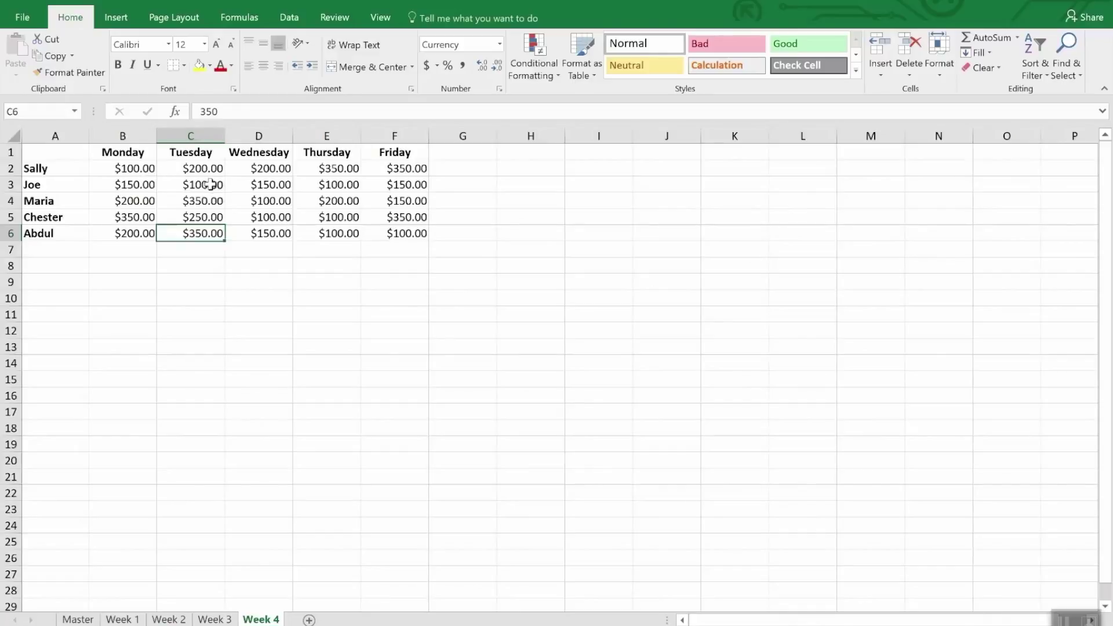
drag(148, 167, 409, 245)
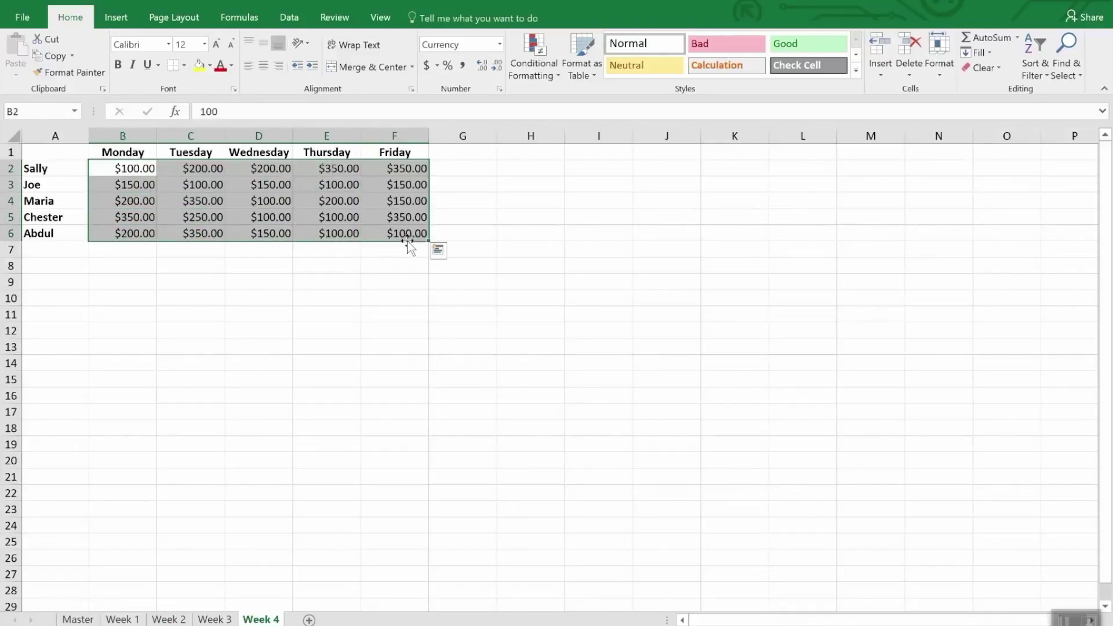
click(539, 49)
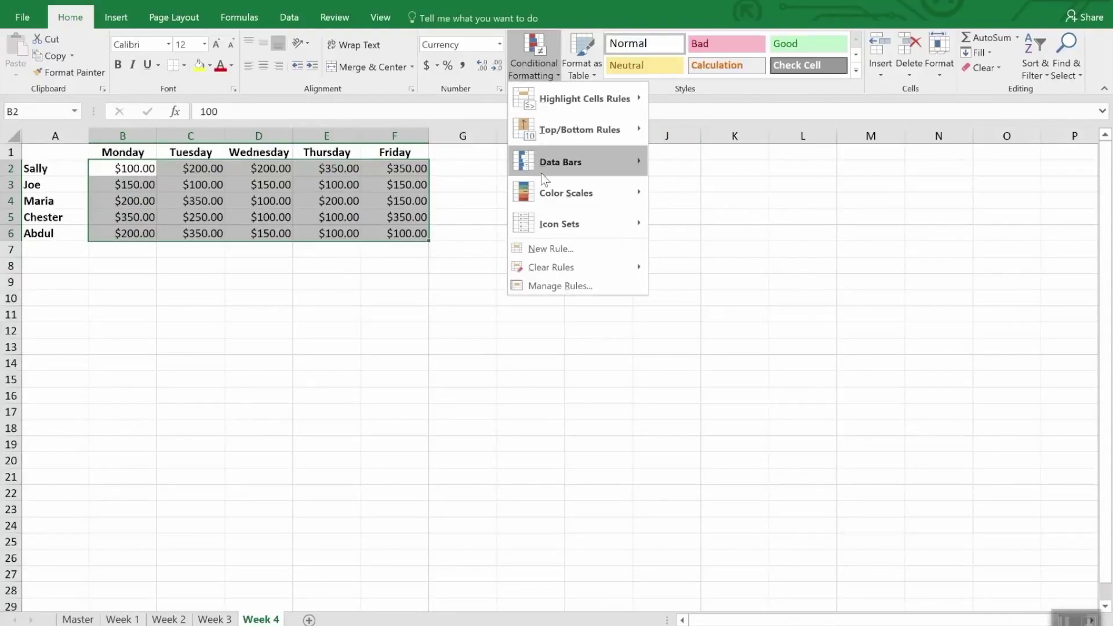
click(565, 254)
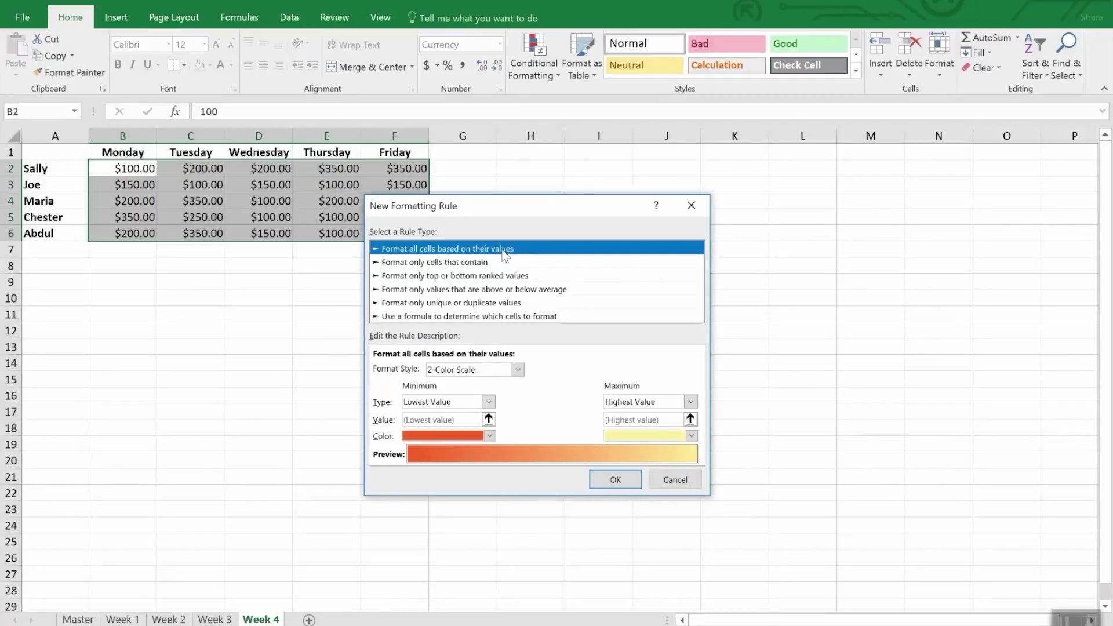
click(517, 370)
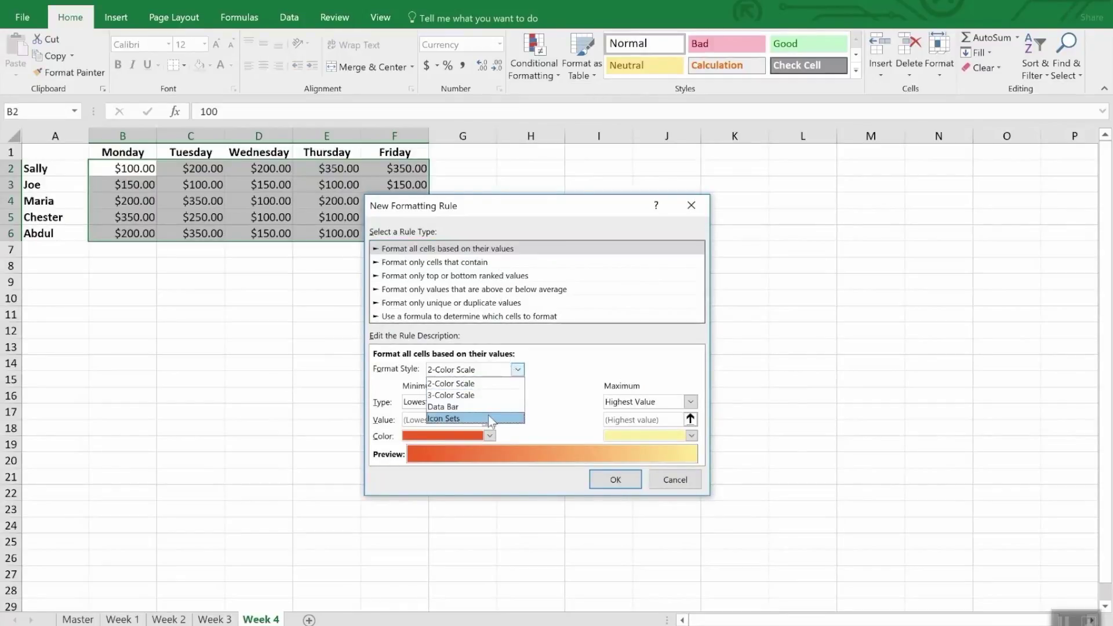
click(491, 418)
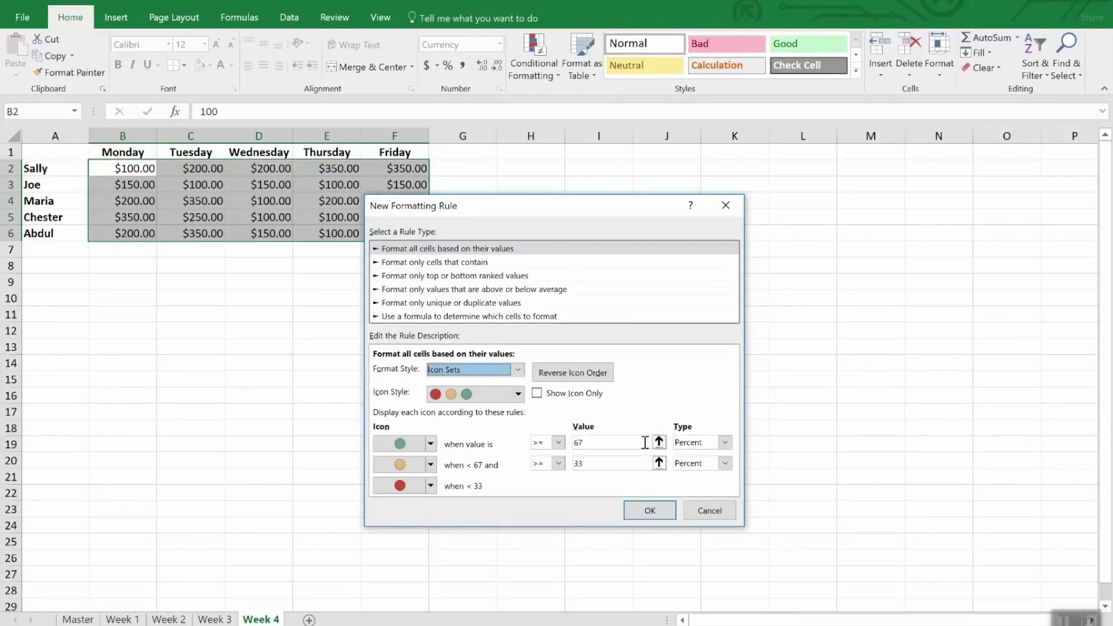
- Set the green icon's threshold in the icon set rule to a Number of at least 300
click(725, 443)
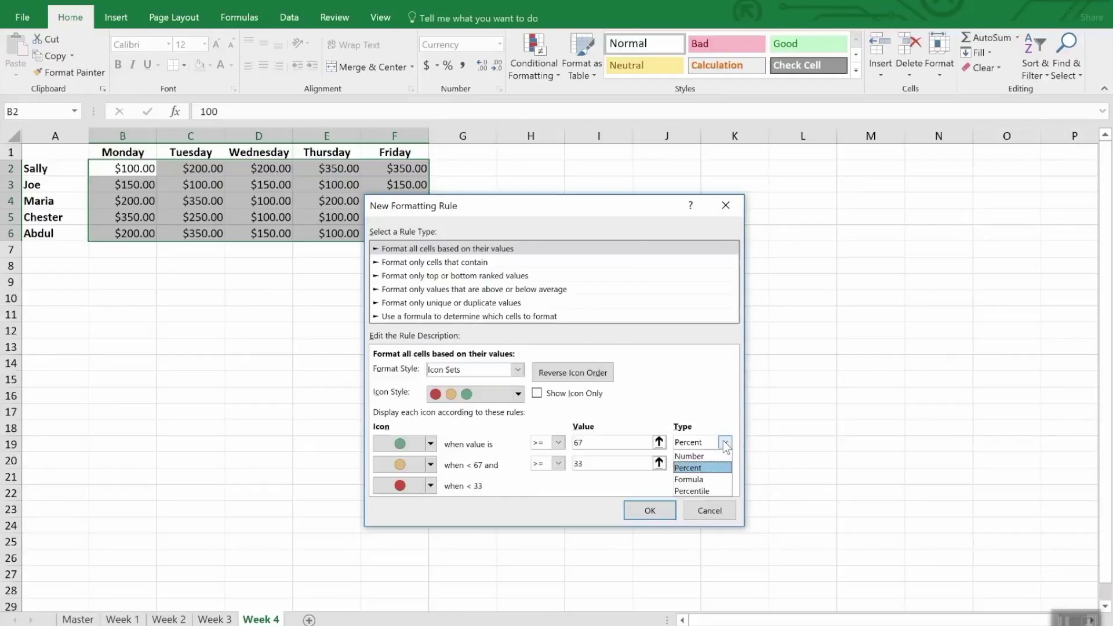
click(691, 453)
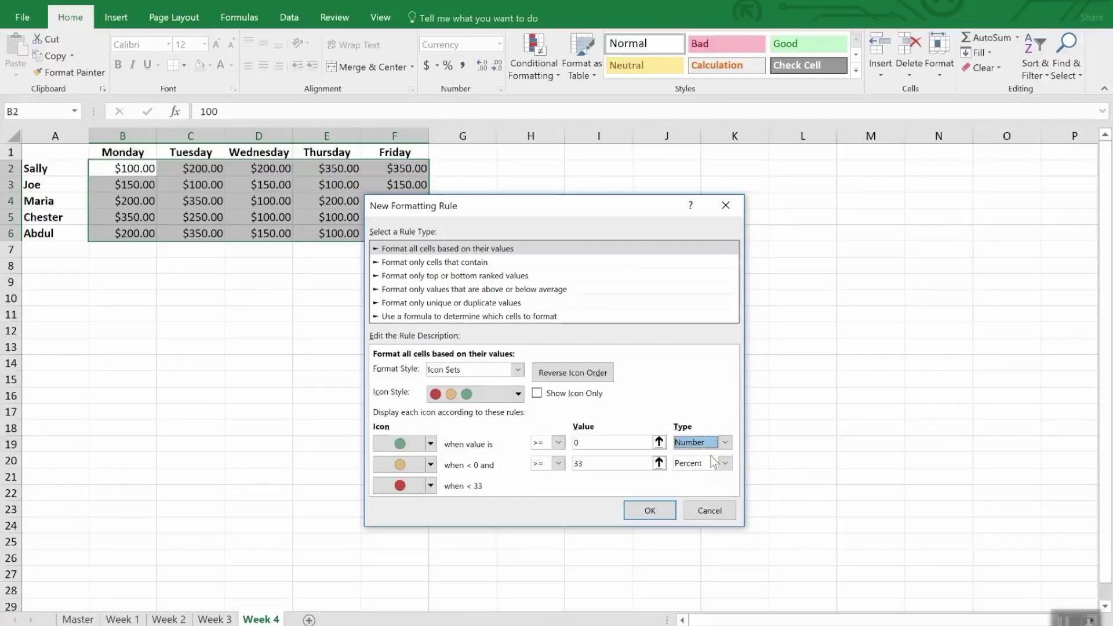
click(587, 443)
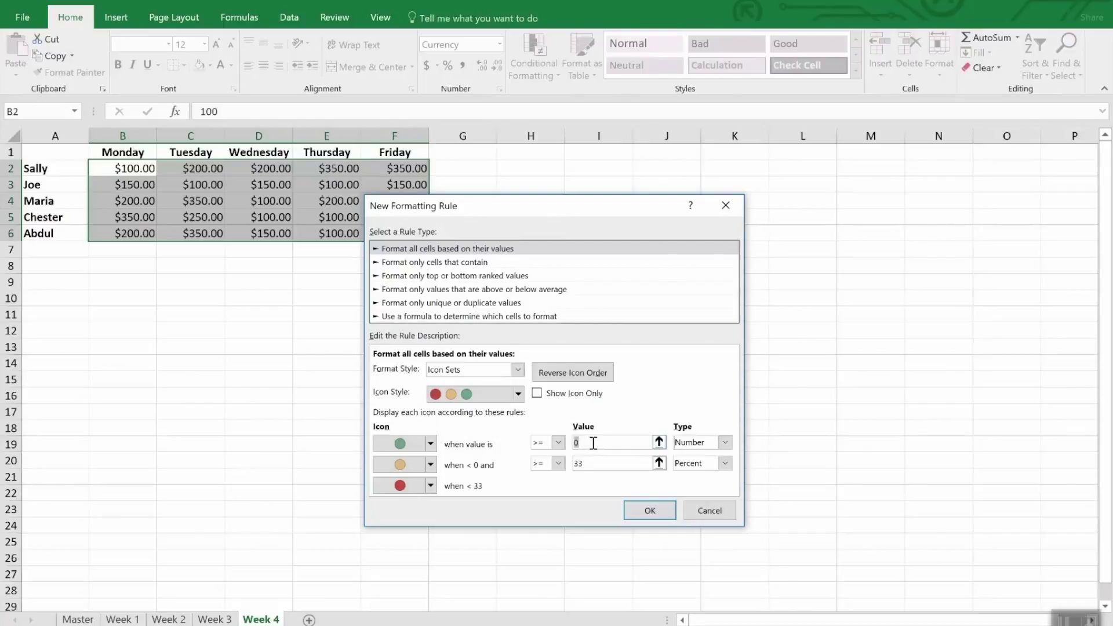
text(300)
- Set the yellow icon's threshold to a Number of at least 200 and apply the icon set rule to the Week 4 amounts
click(615, 464)
key(BackSpace)
key(BackSpace)
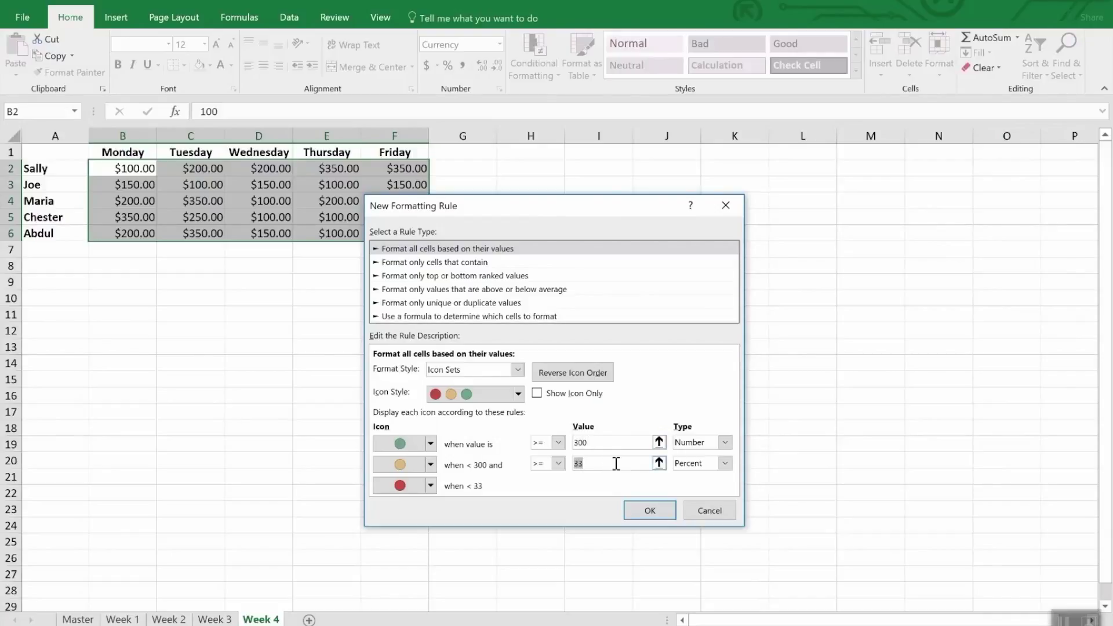
text(200)
click(725, 464)
click(686, 485)
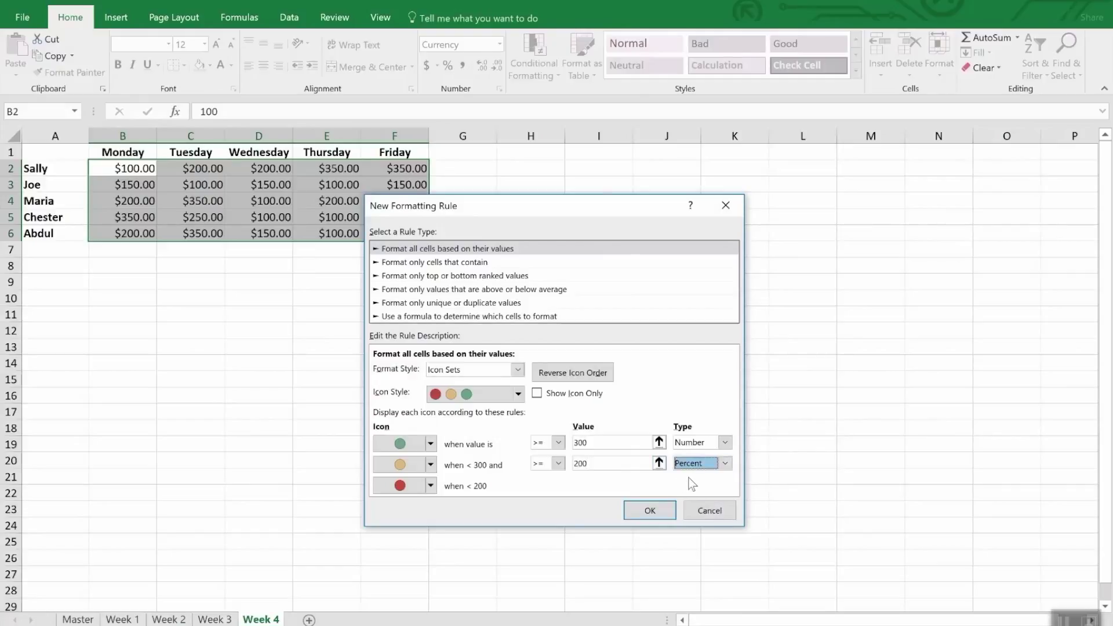
click(725, 463)
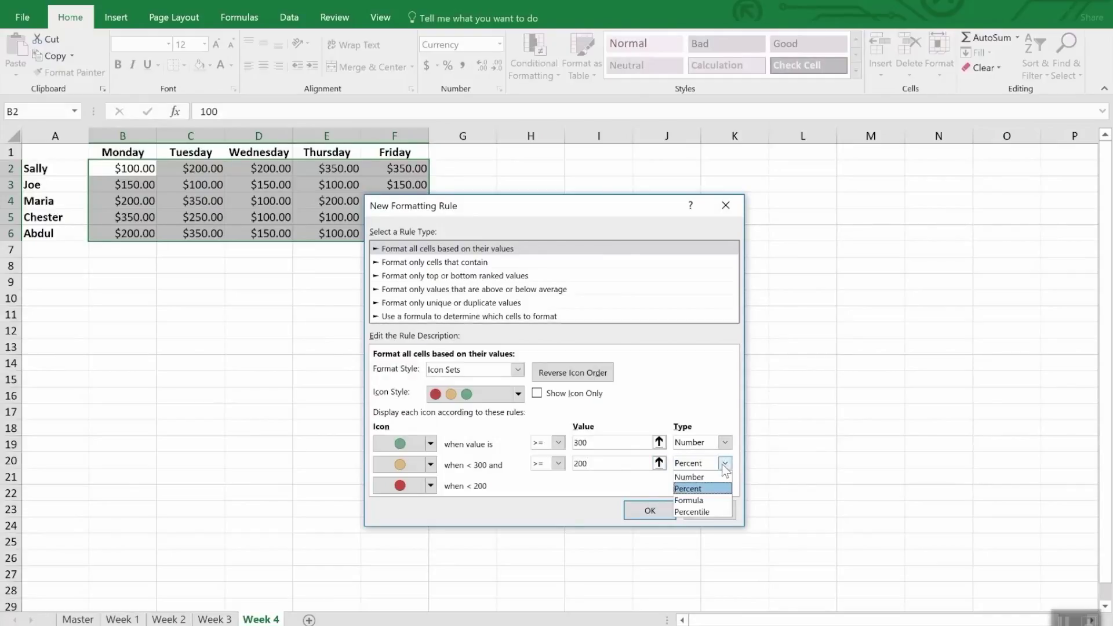
click(695, 477)
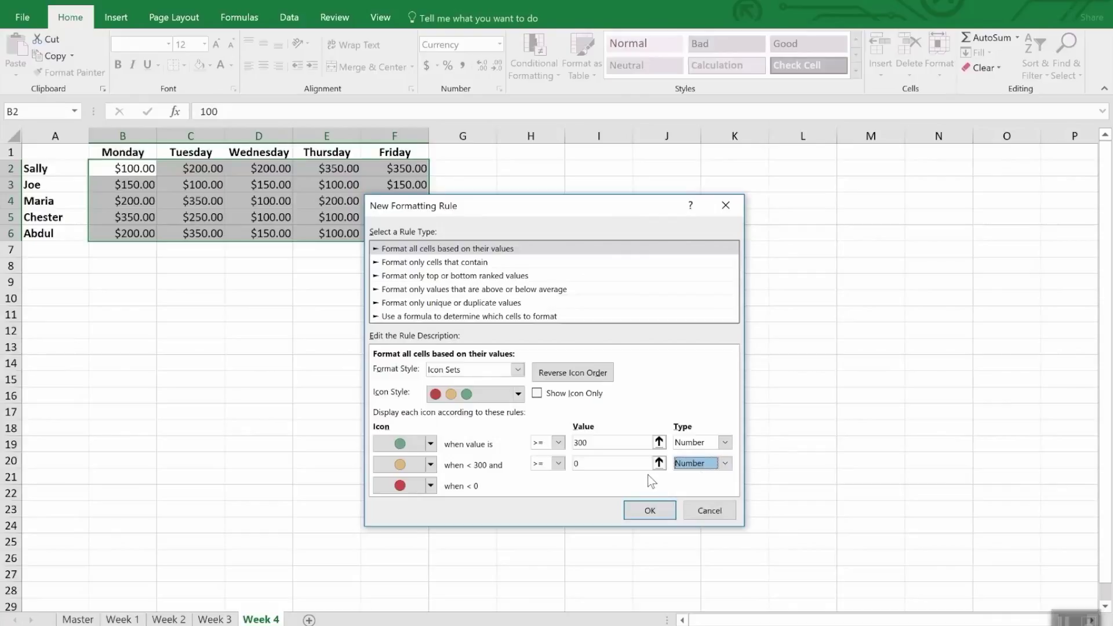
click(616, 464)
text(200)
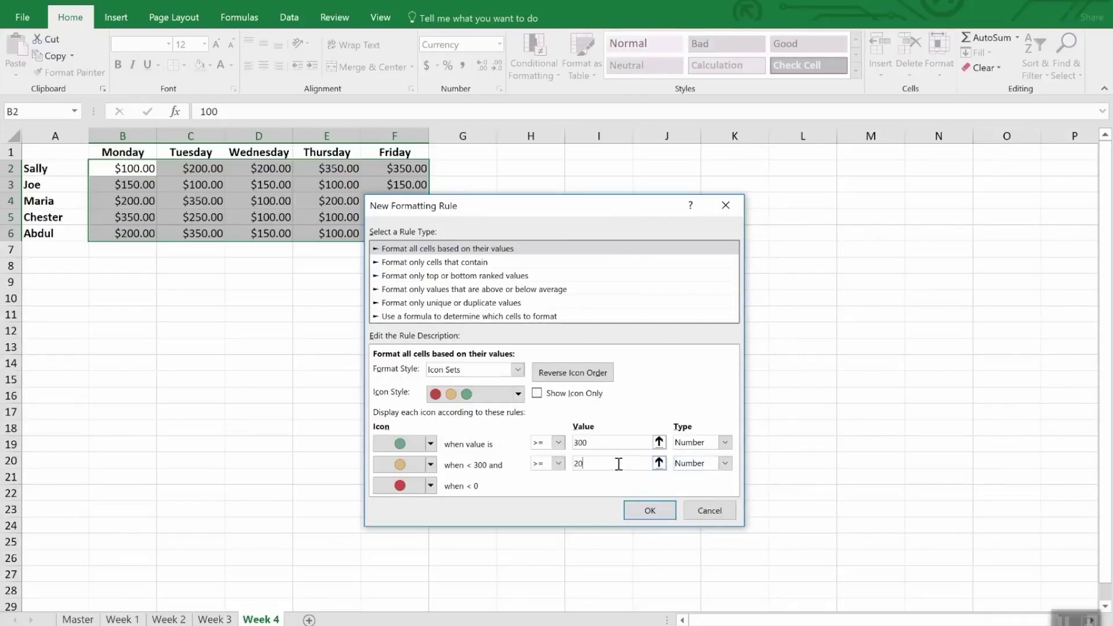
click(654, 510)
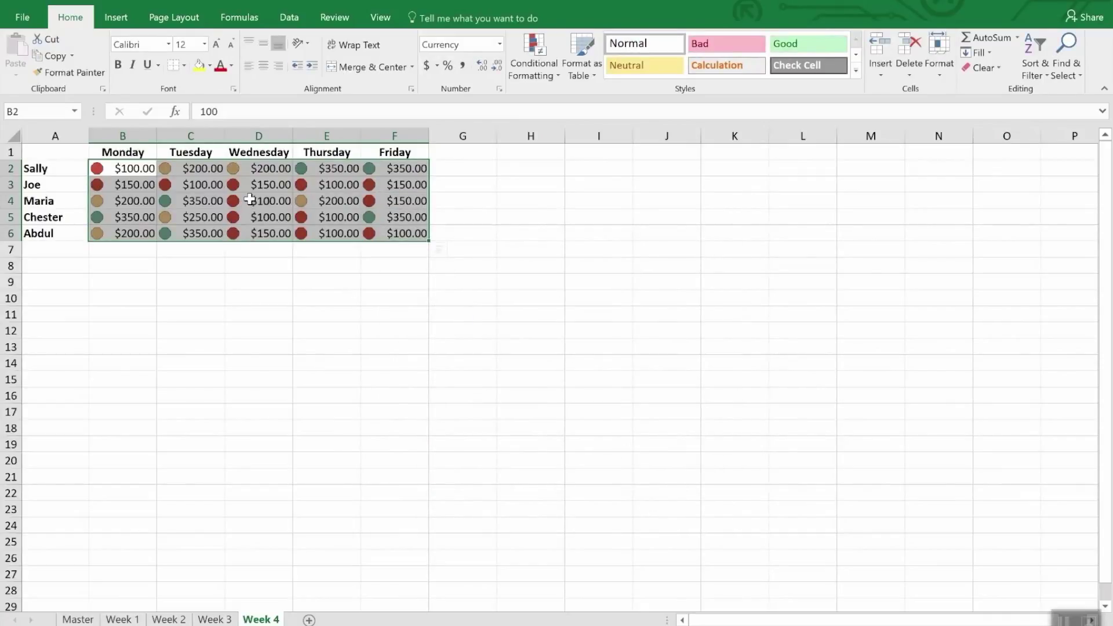
click(270, 271)
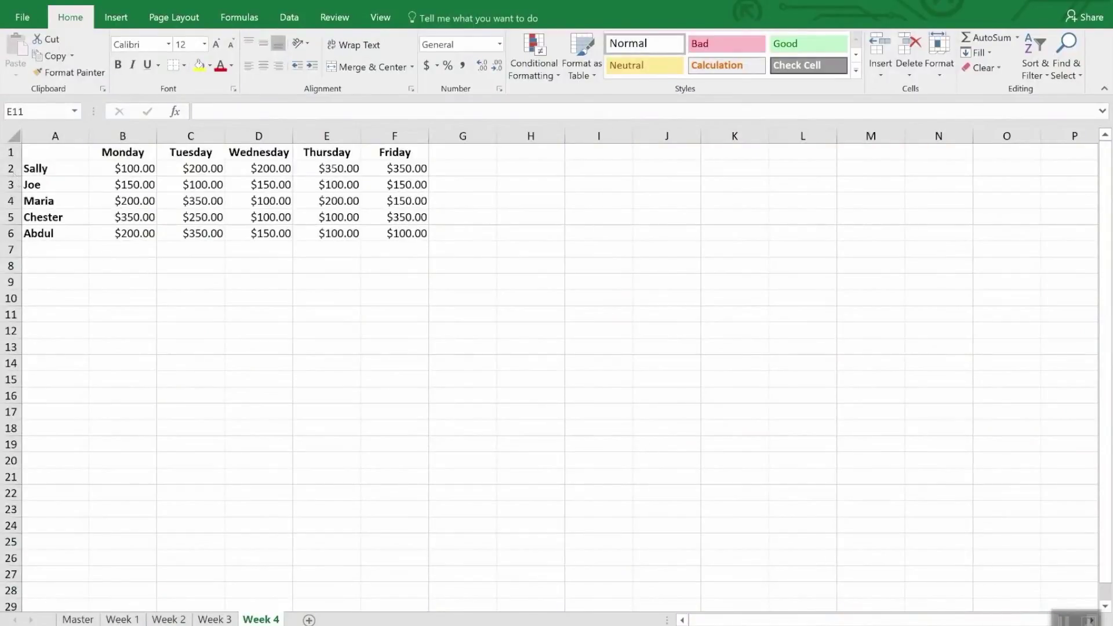
- Start a formula-based conditional formatting rule for B2:F6 of the Week 4 sheet, using the formula =b2<200
click(295, 195)
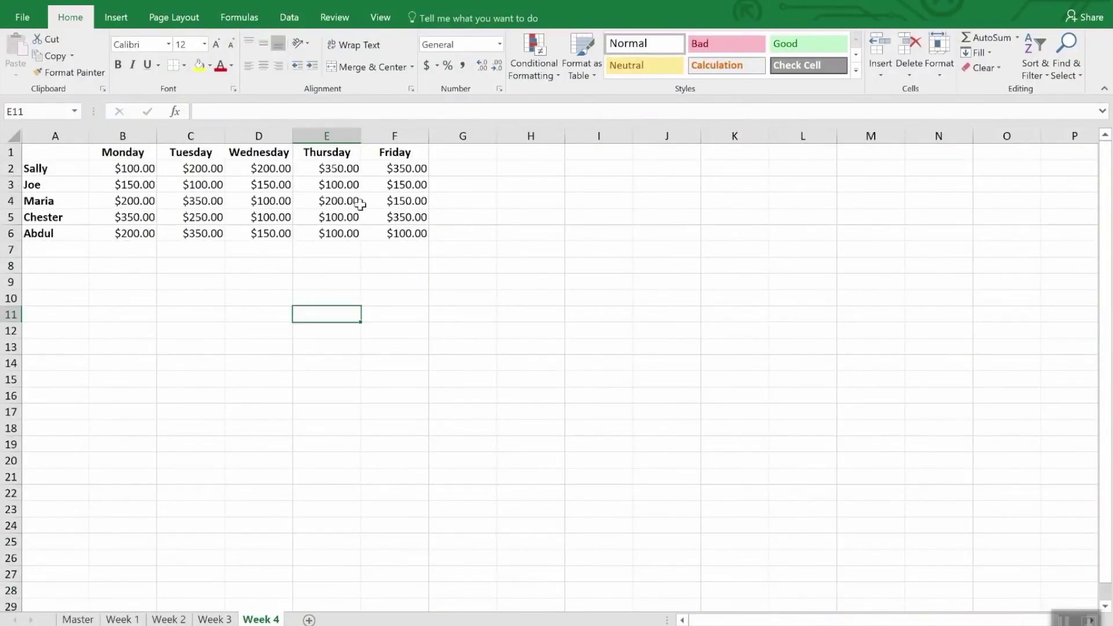
drag(134, 174, 426, 237)
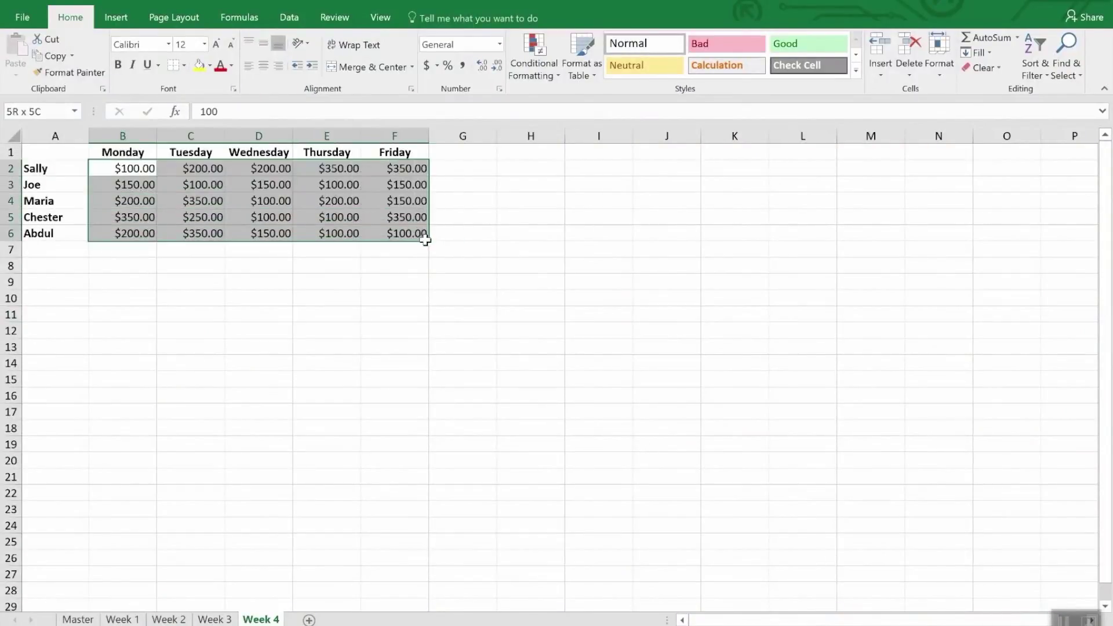
click(526, 50)
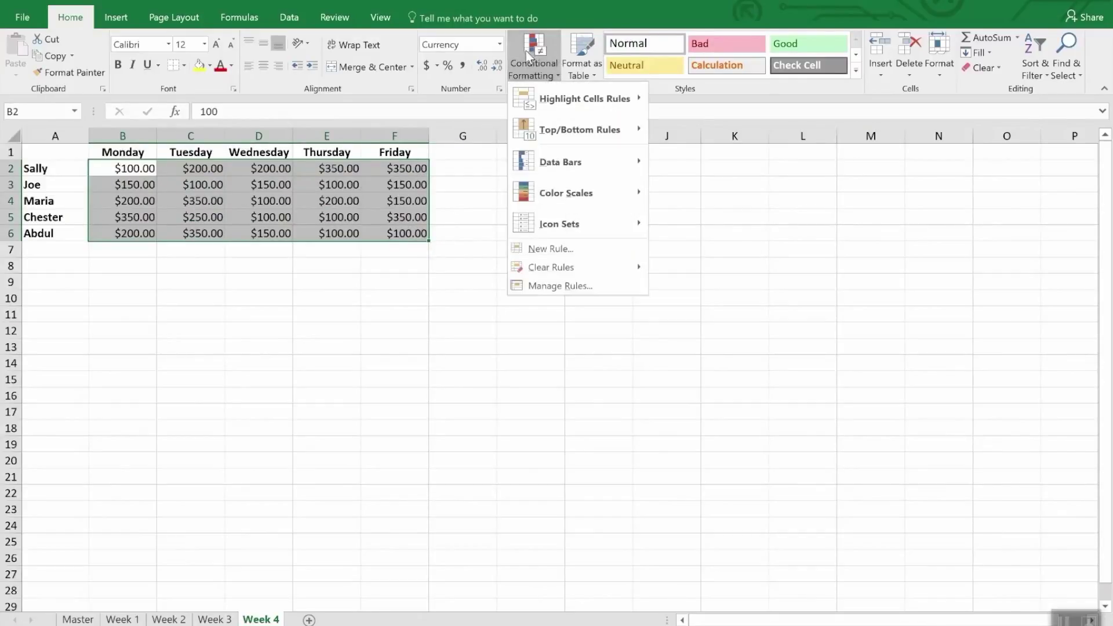
click(576, 252)
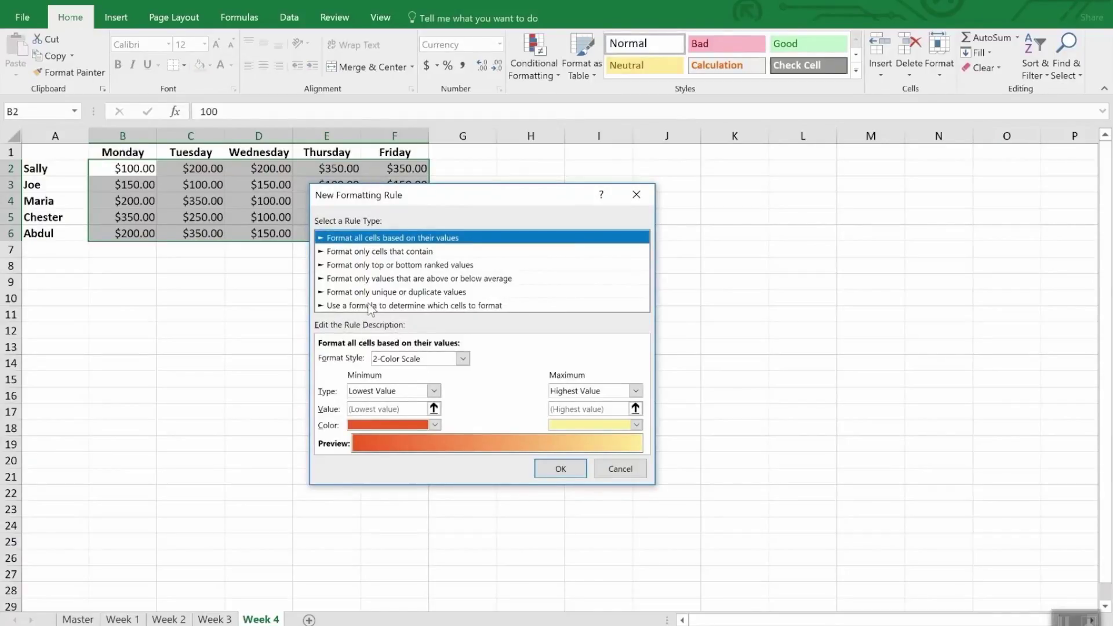
click(371, 306)
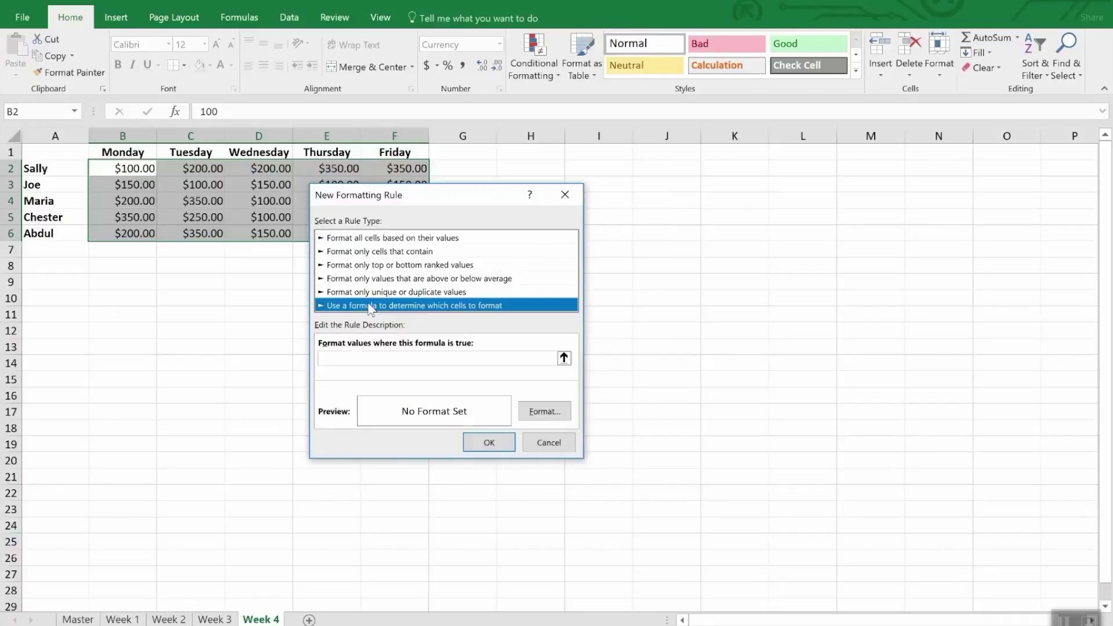
click(368, 359)
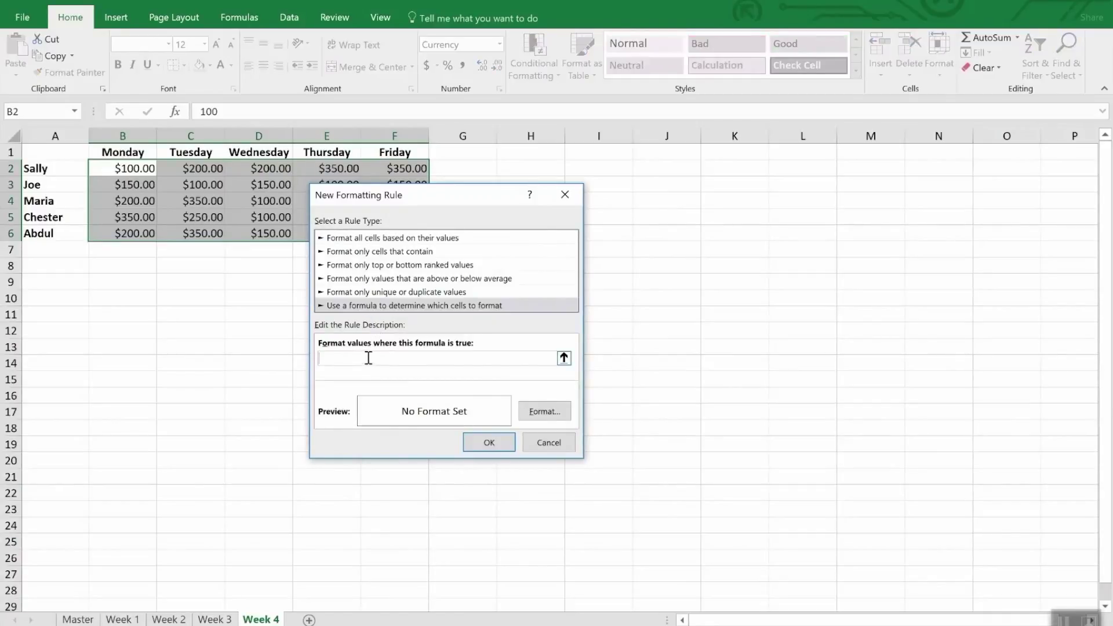
text(=b2<200)
- Give the formula rule a yellow fill and apply it to the Week 4 amounts
click(543, 411)
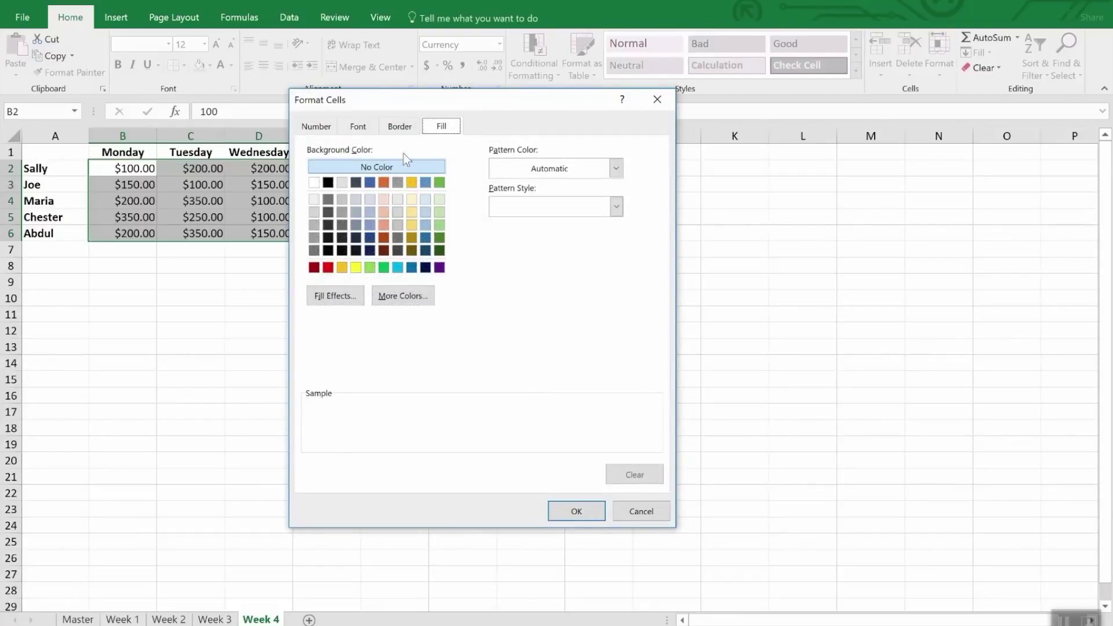
click(356, 268)
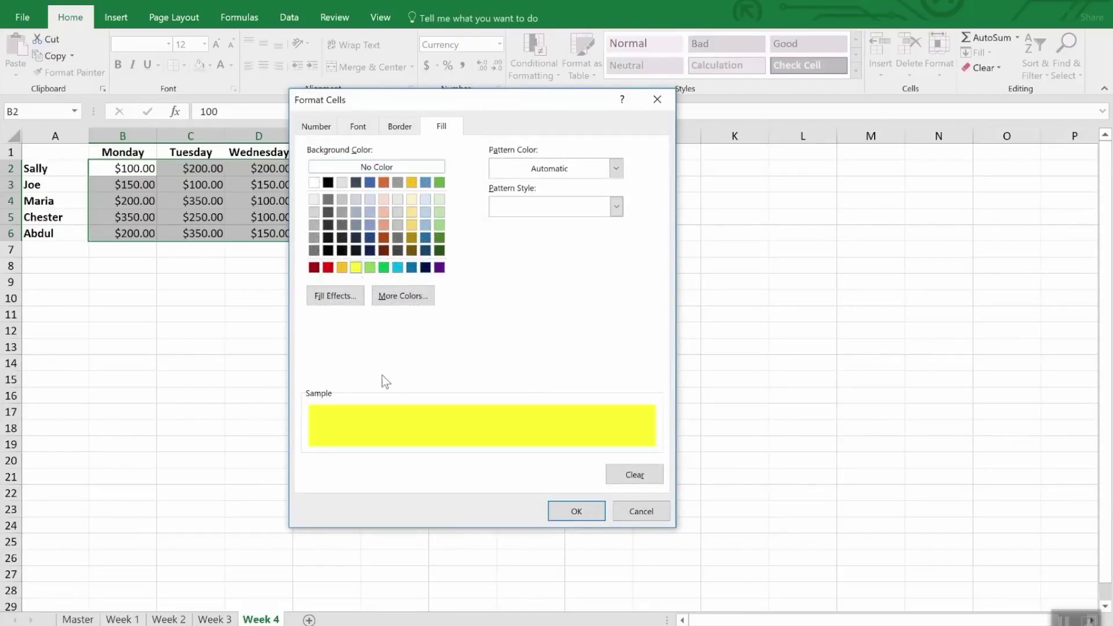
click(578, 511)
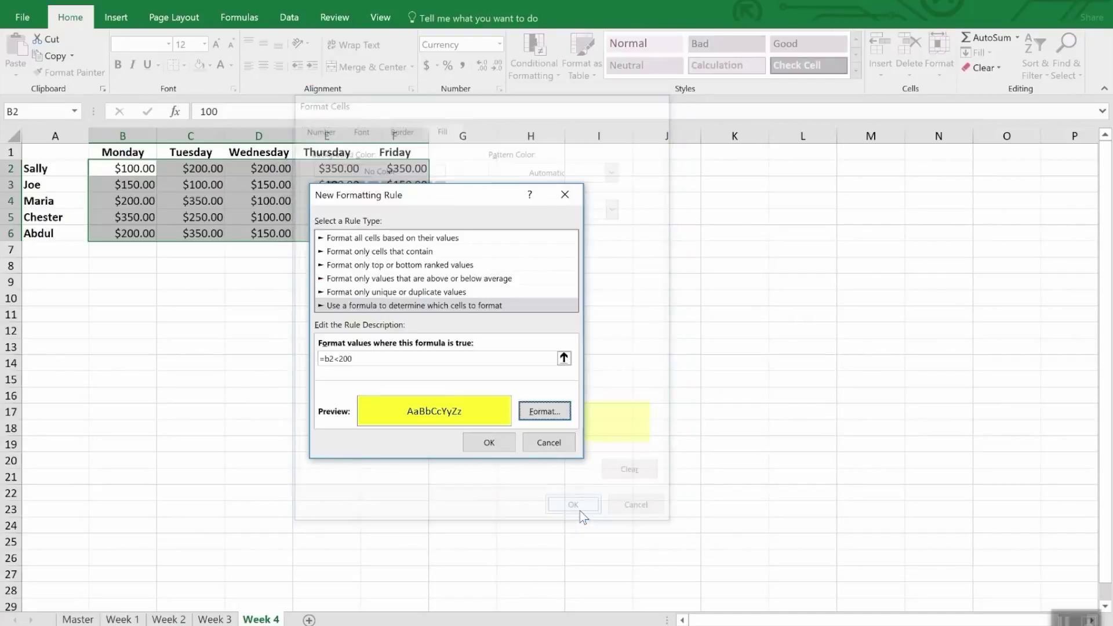
click(490, 444)
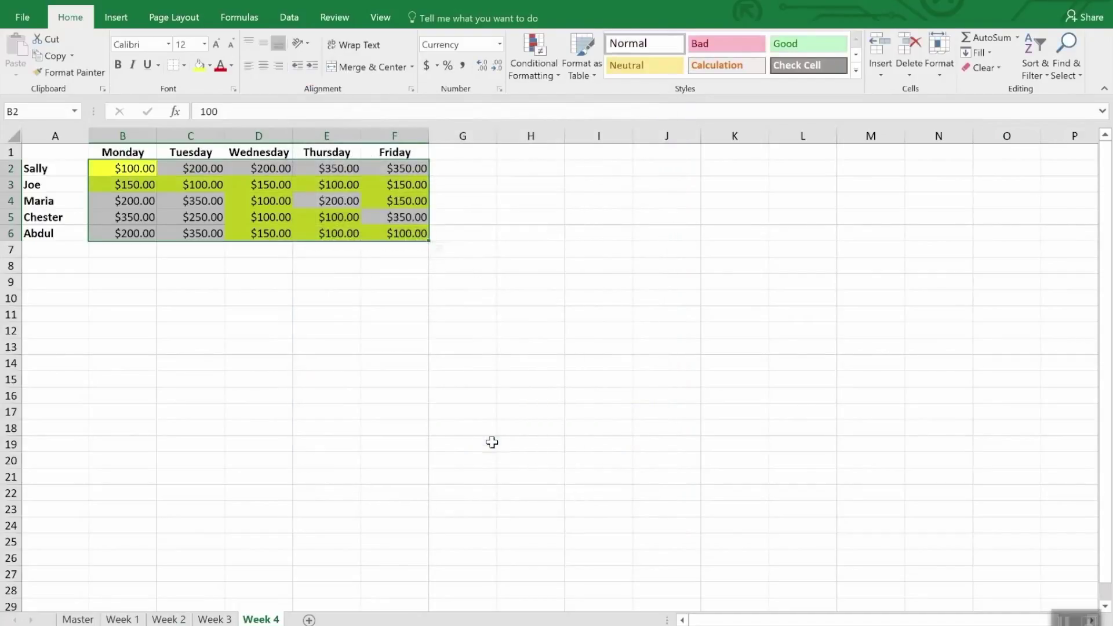
click(306, 363)
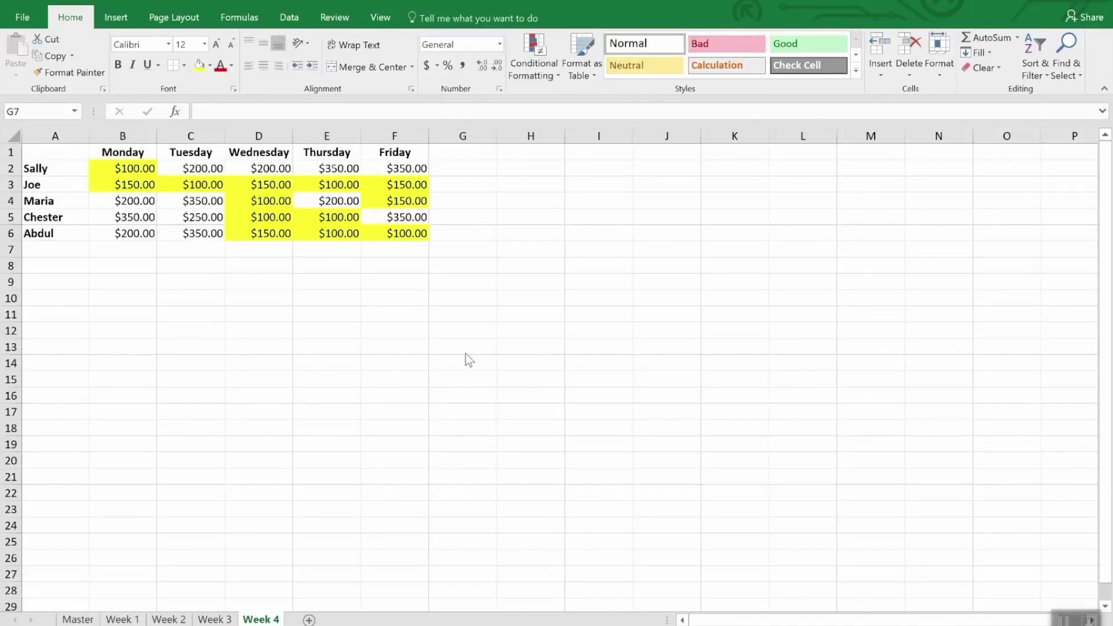
- Select all cells on the Week 4 sheet that have conditional formatting
click(1072, 69)
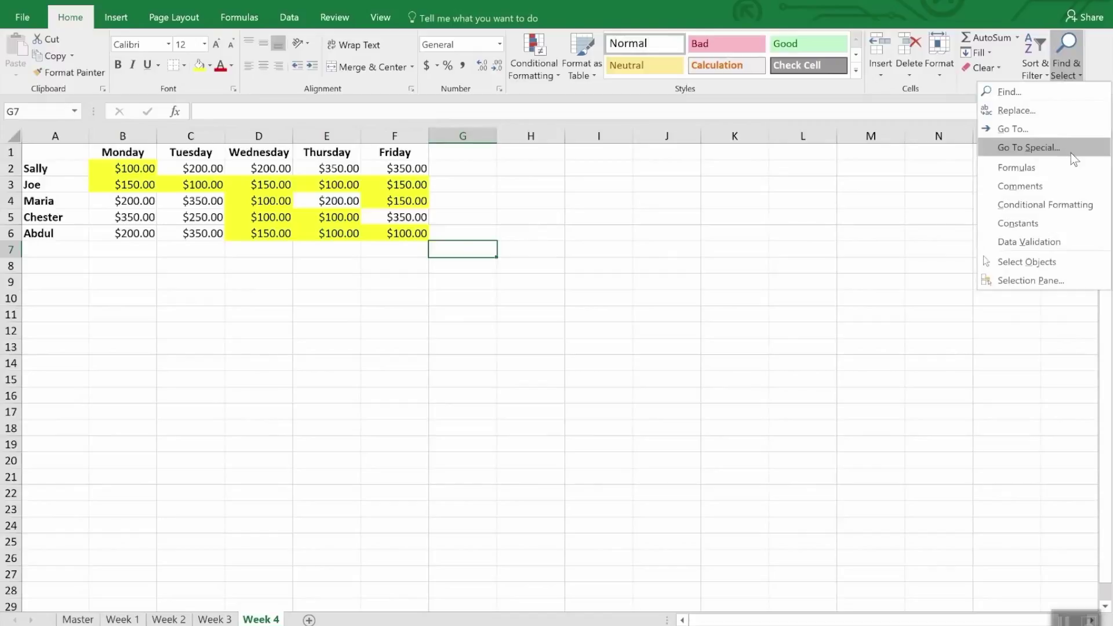
click(1081, 206)
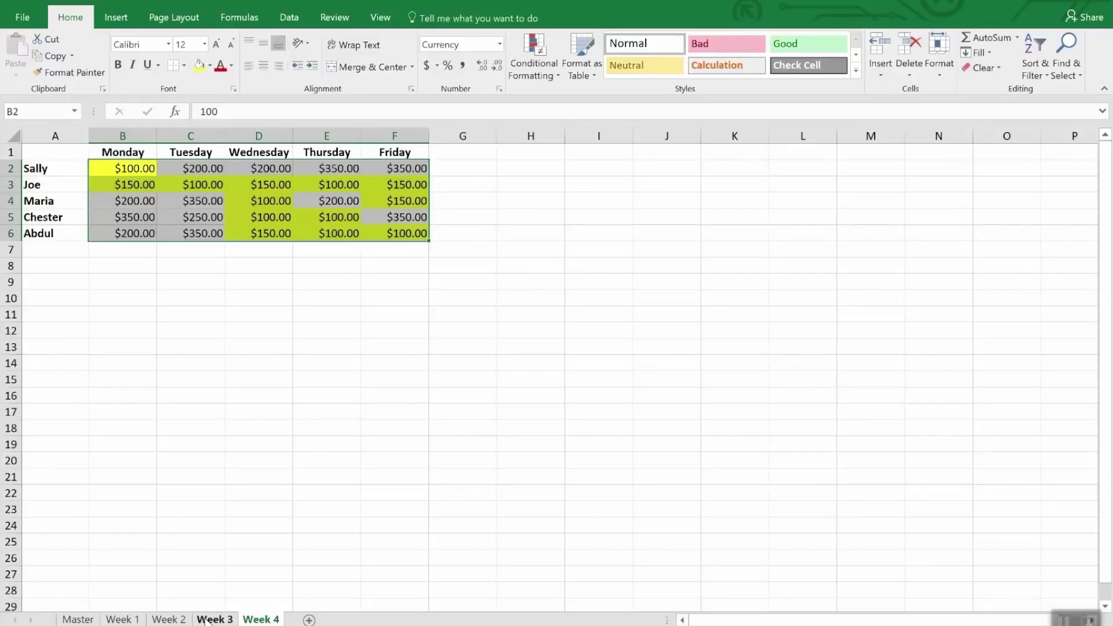
ctrl+click(168, 619)
click(76, 75)
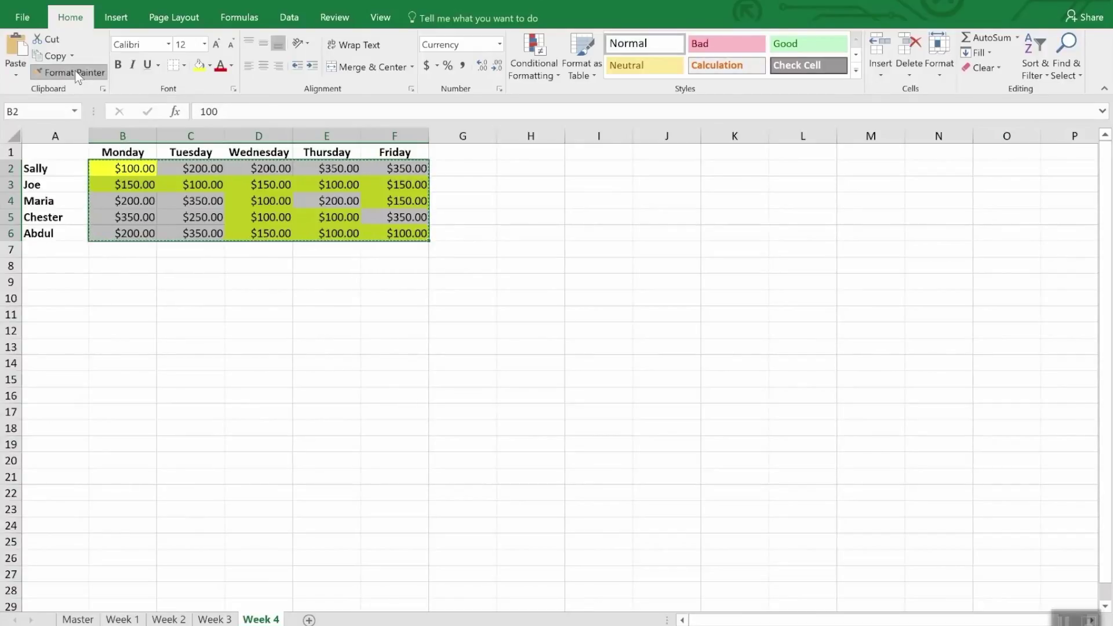
click(76, 75)
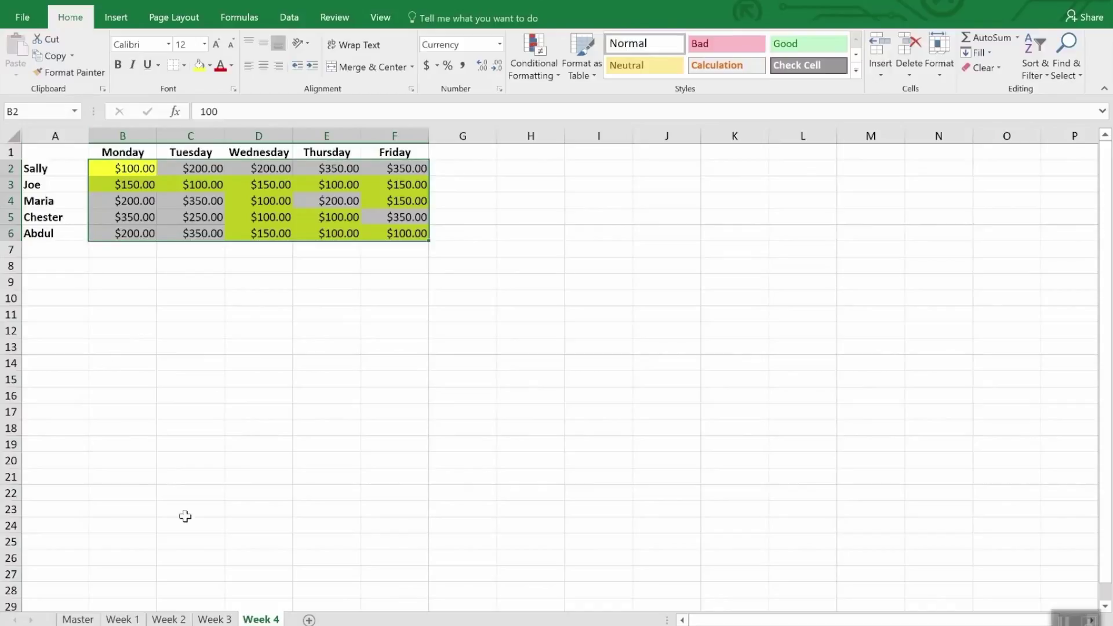
click(223, 621)
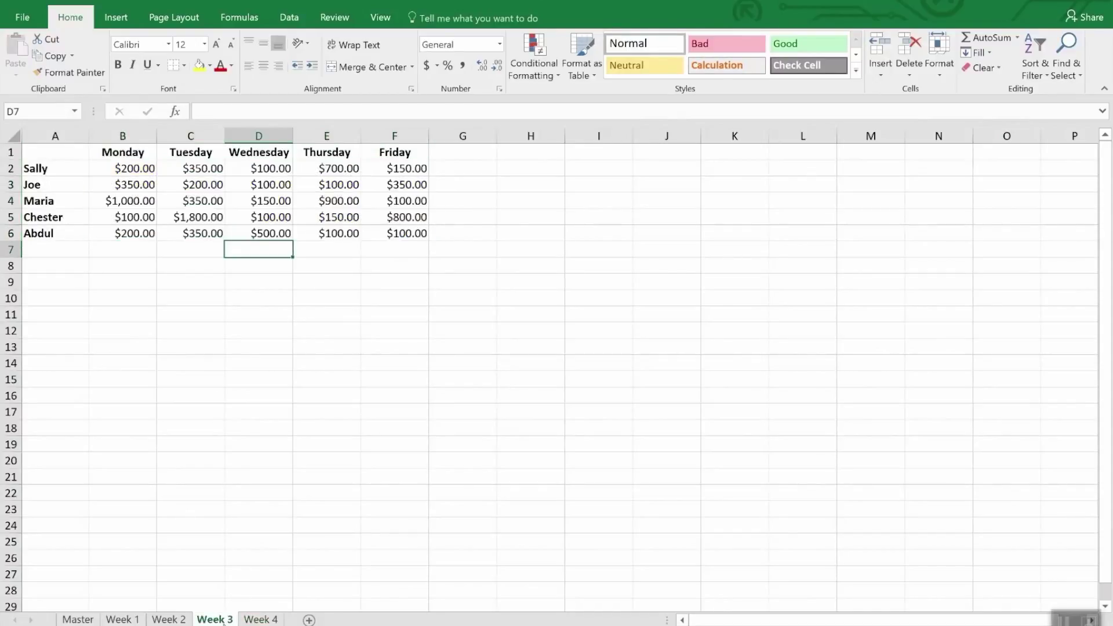
click(138, 168)
drag(139, 168, 425, 244)
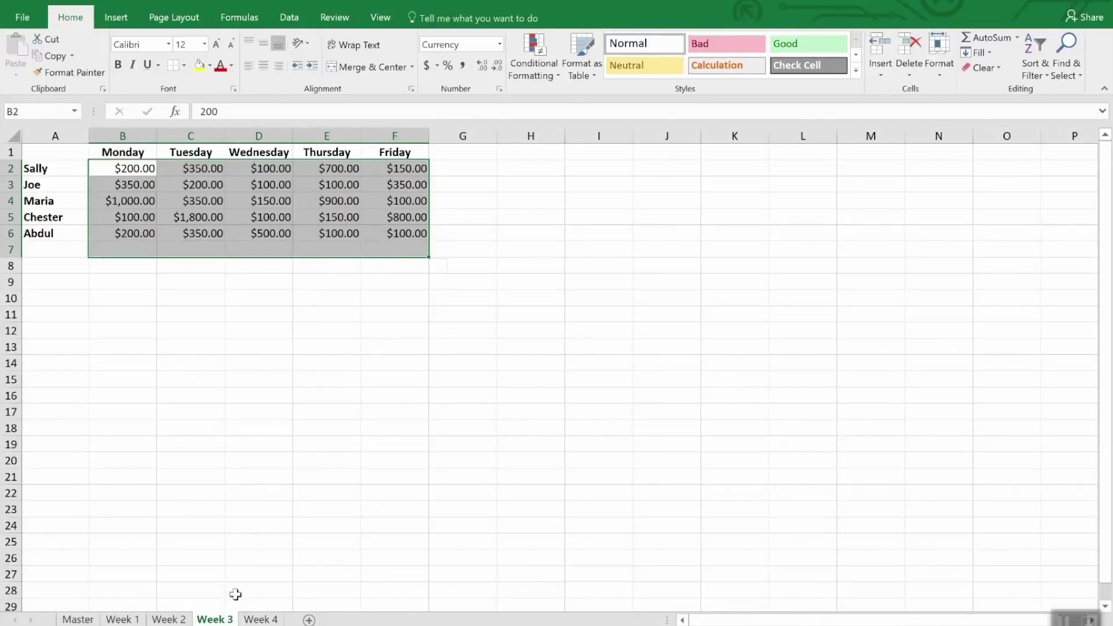
- Copy the formatting of B2:F6 on the Week 4 sheet to the Week 3 amounts with a reusable Format Painter
click(259, 619)
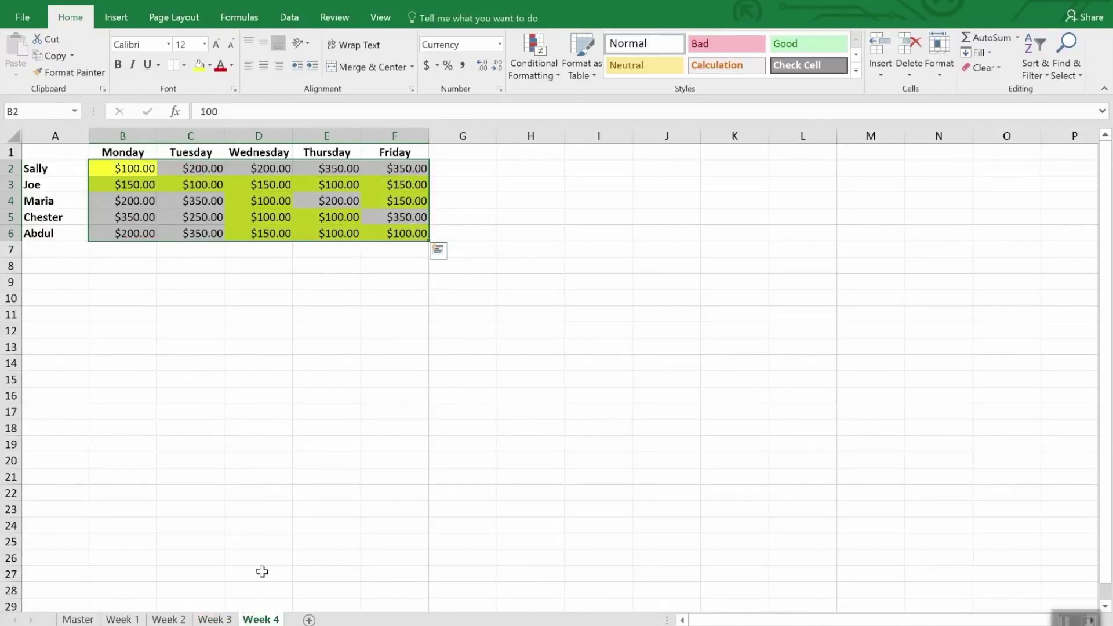
click(73, 75)
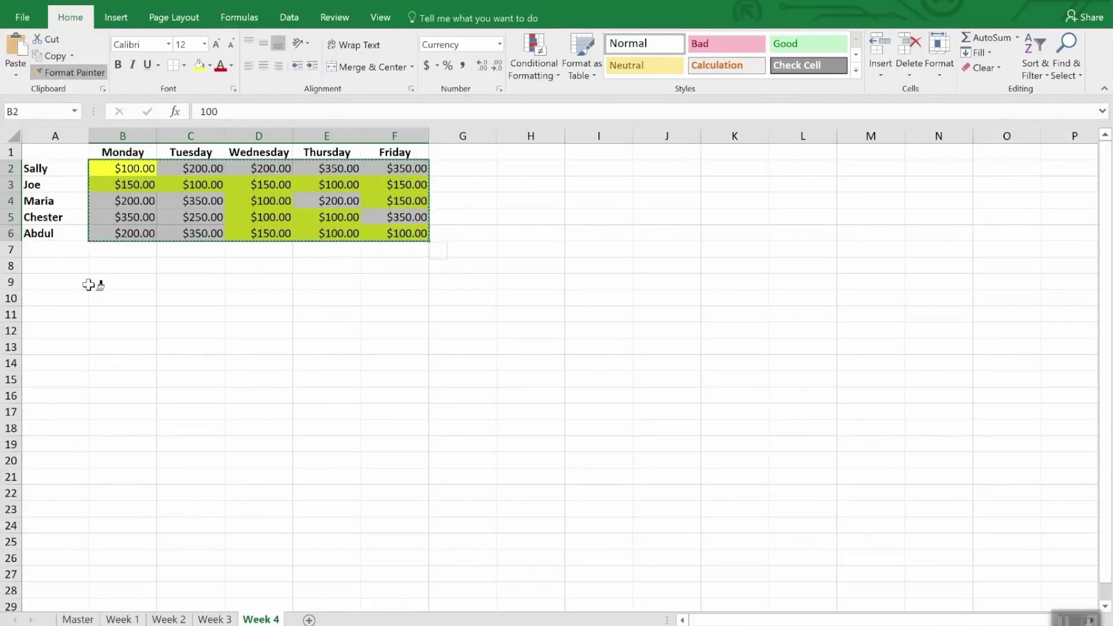
click(208, 619)
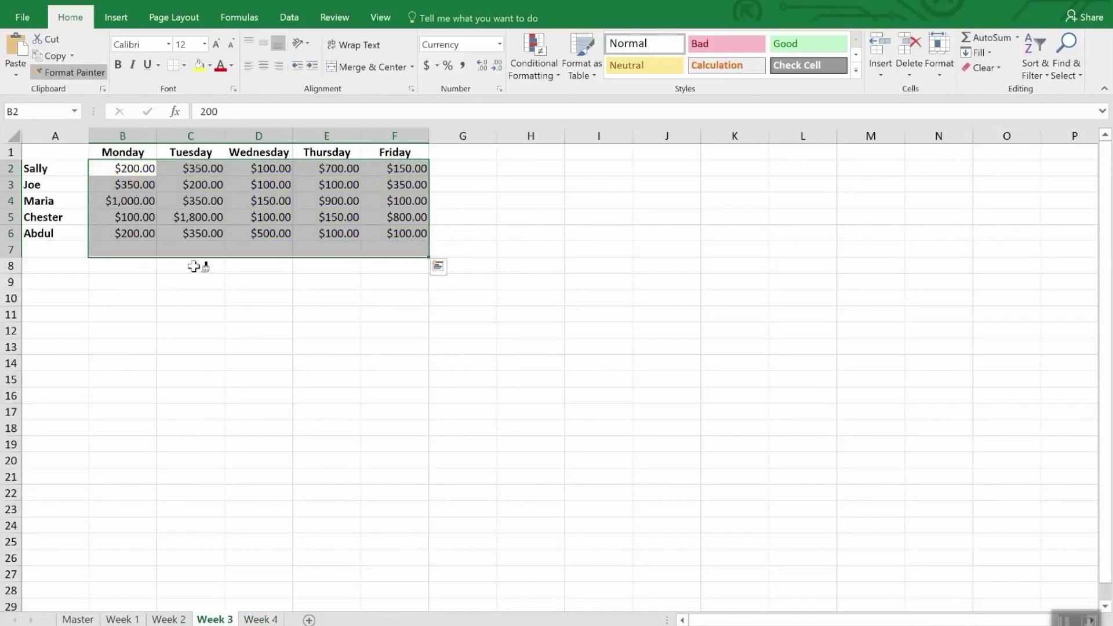
drag(128, 168, 402, 229)
- Paint the same conditional formatting onto the amounts in the Week 2 sheet and B2:F6 of the Week 1 sheet
click(169, 619)
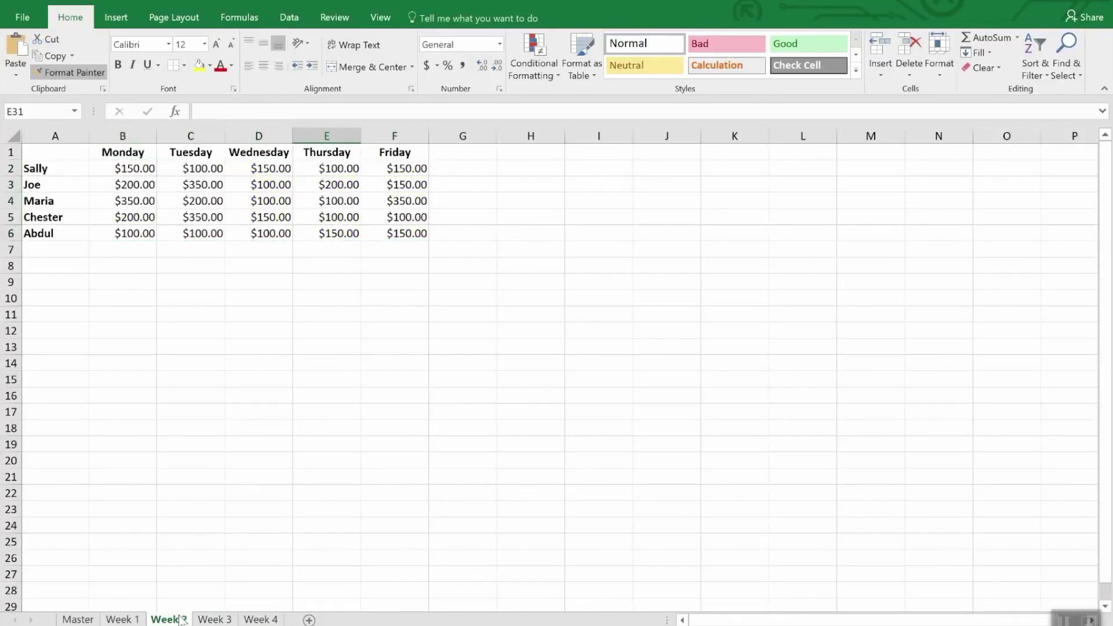
drag(271, 201, 427, 232)
click(139, 620)
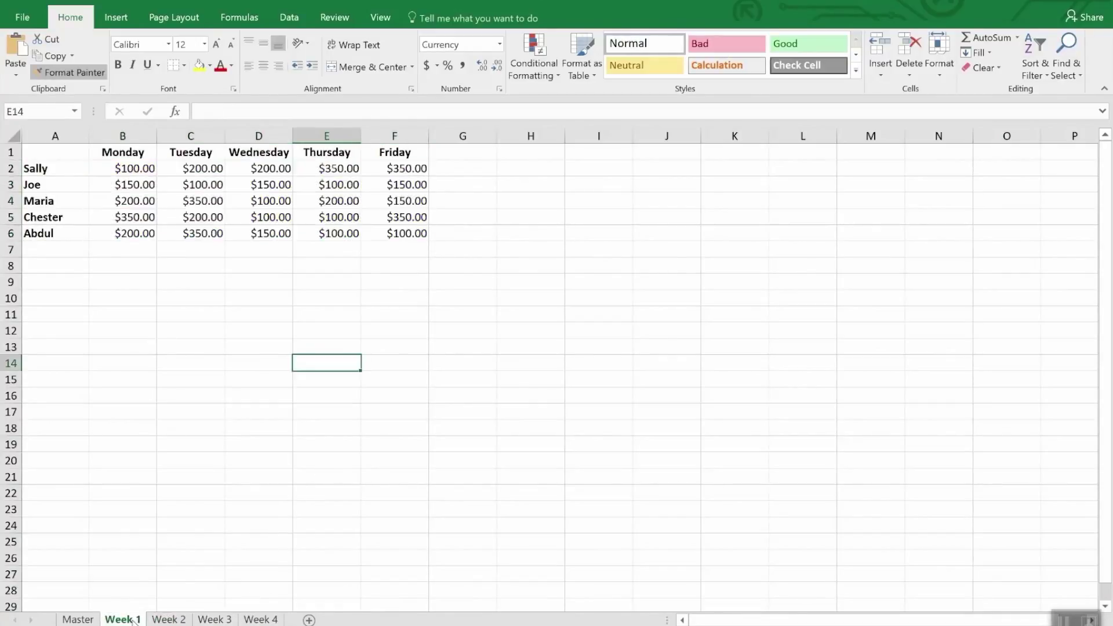
click(138, 169)
drag(152, 172, 393, 237)
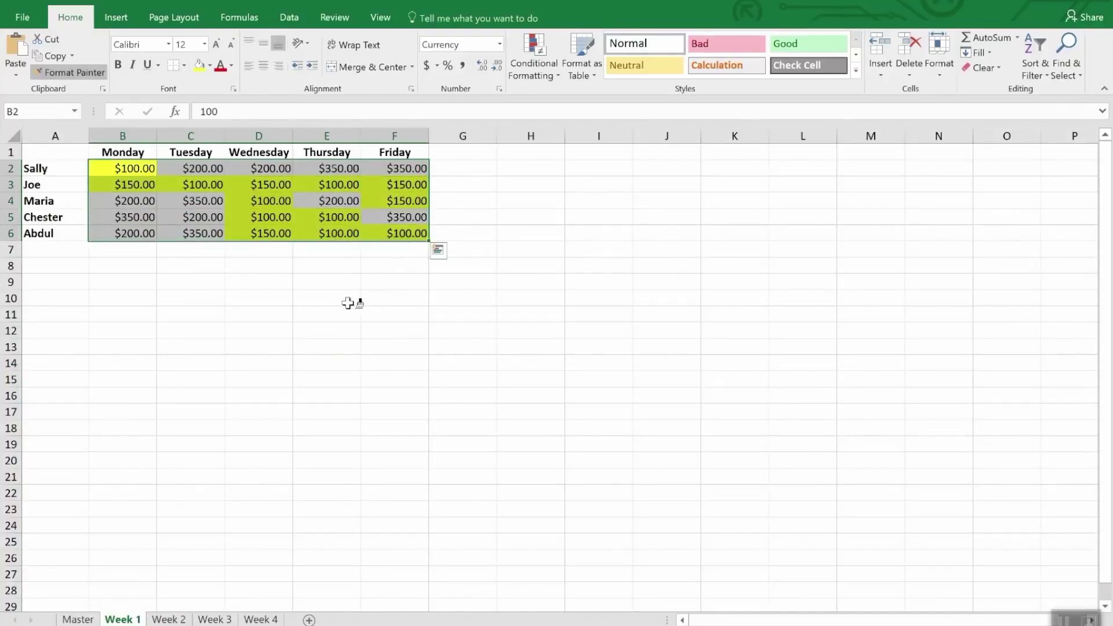
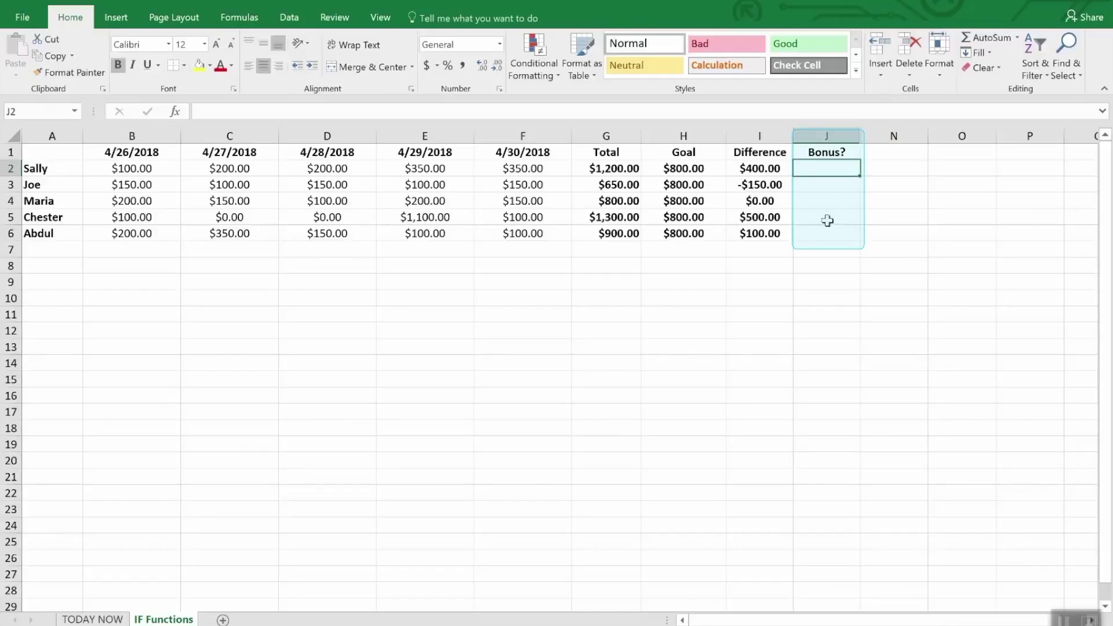
- Start an IF formula in J2 of the Bonus? column that tests I2>0 and returns "Yes" when true
drag(829, 172, 830, 250)
click(829, 266)
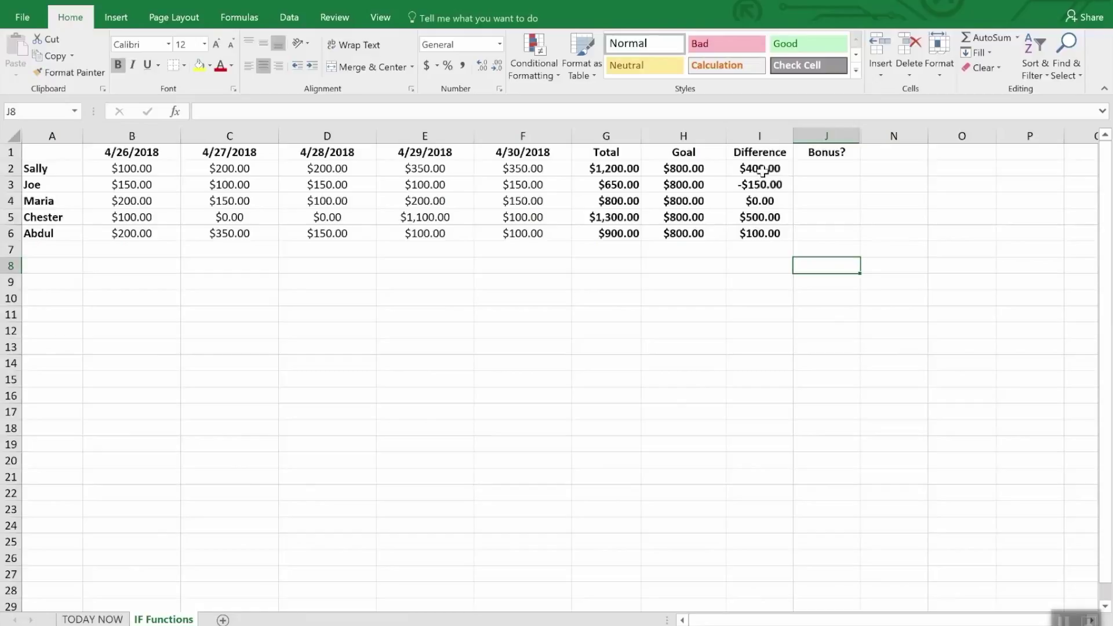
click(829, 172)
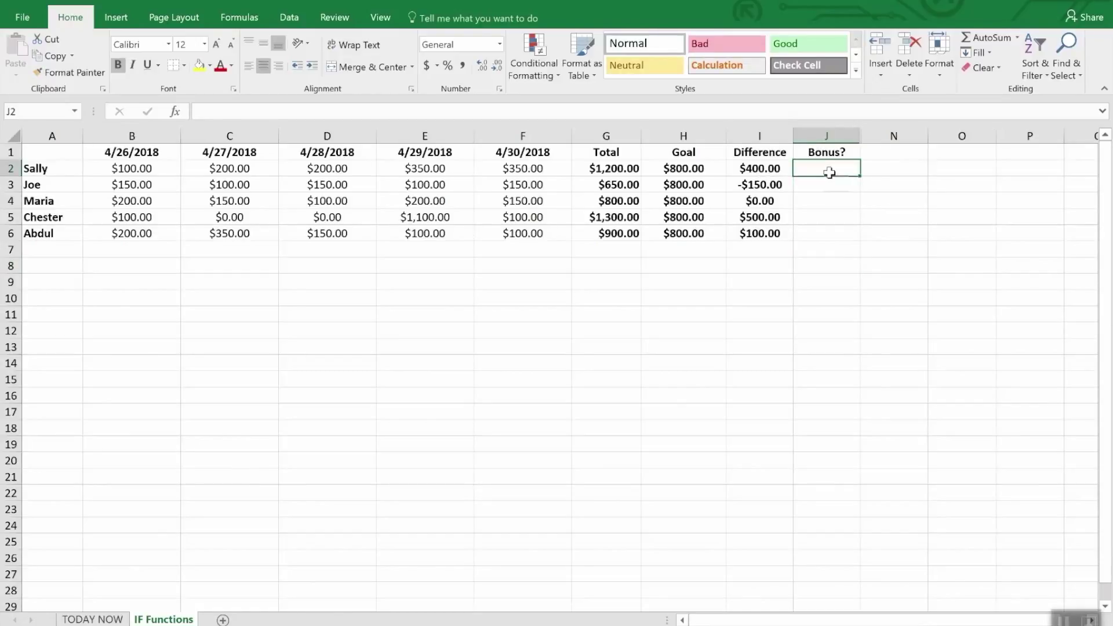
text(=)
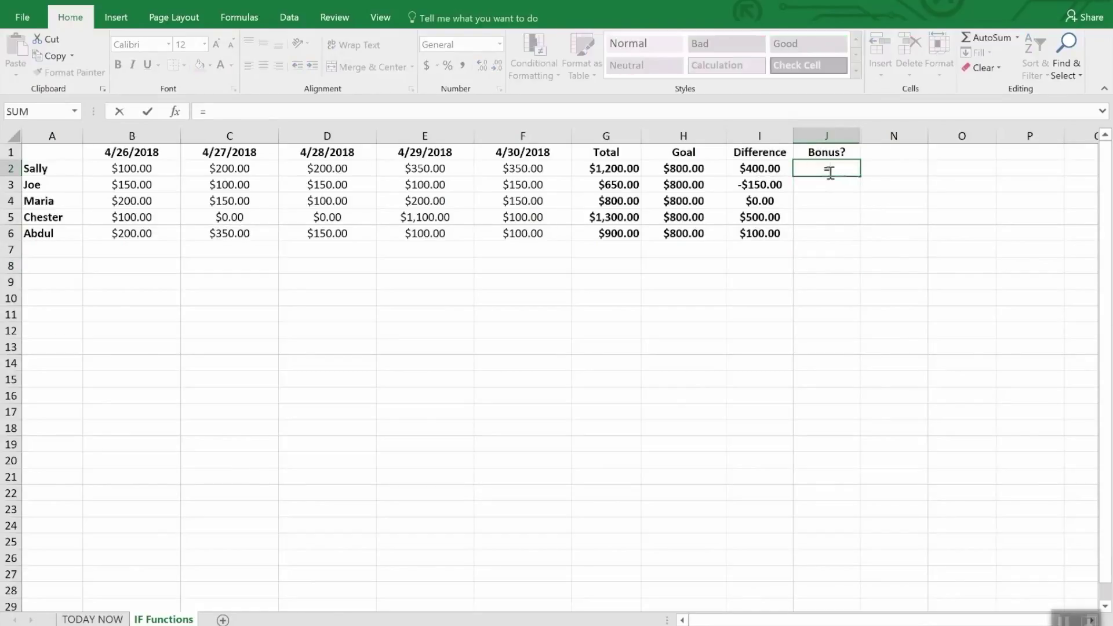
text(if)
key(Tab)
text(i)
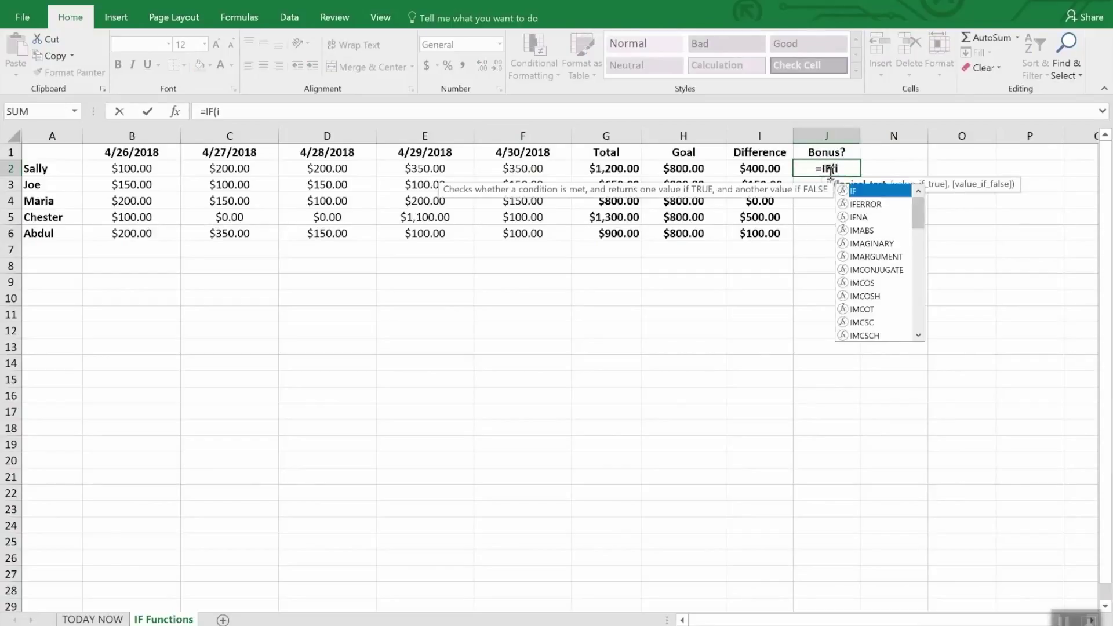
text(2>)
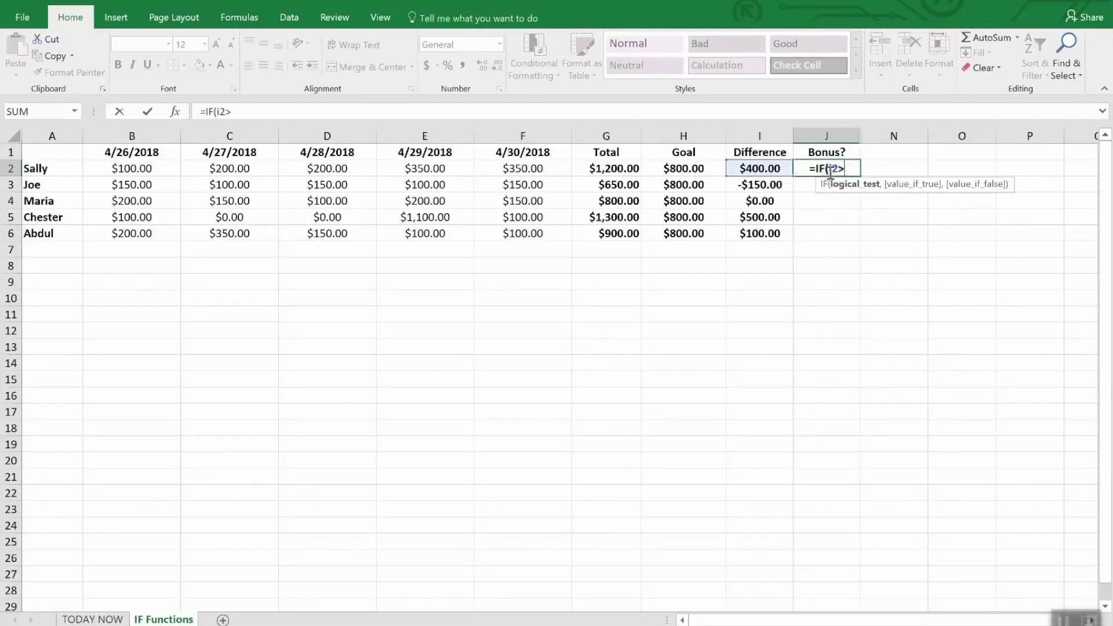
text(0,)
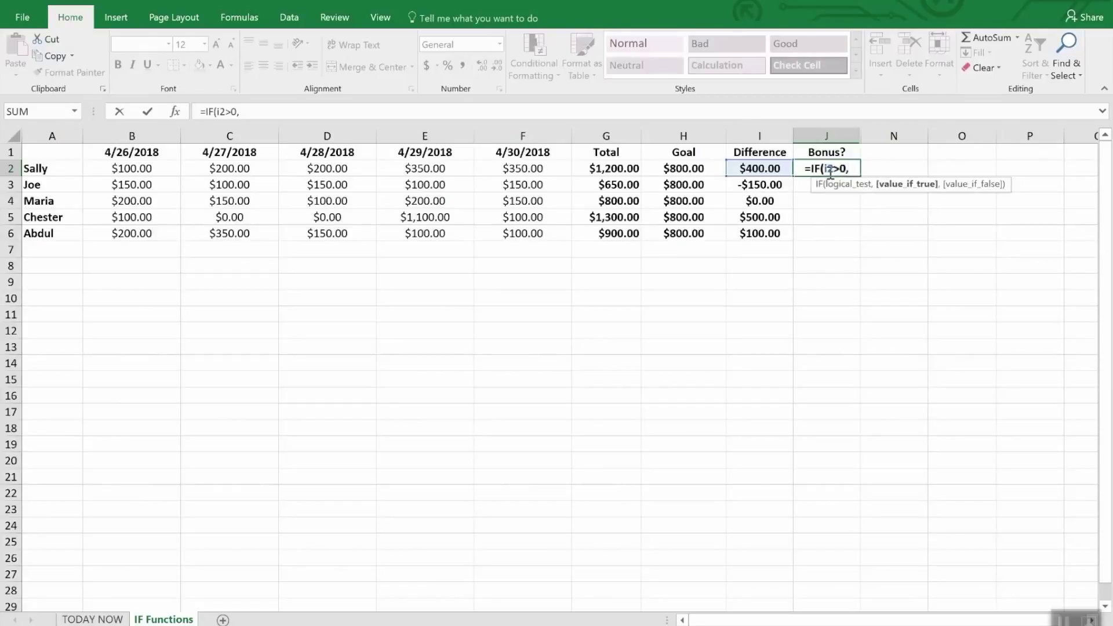
text(")
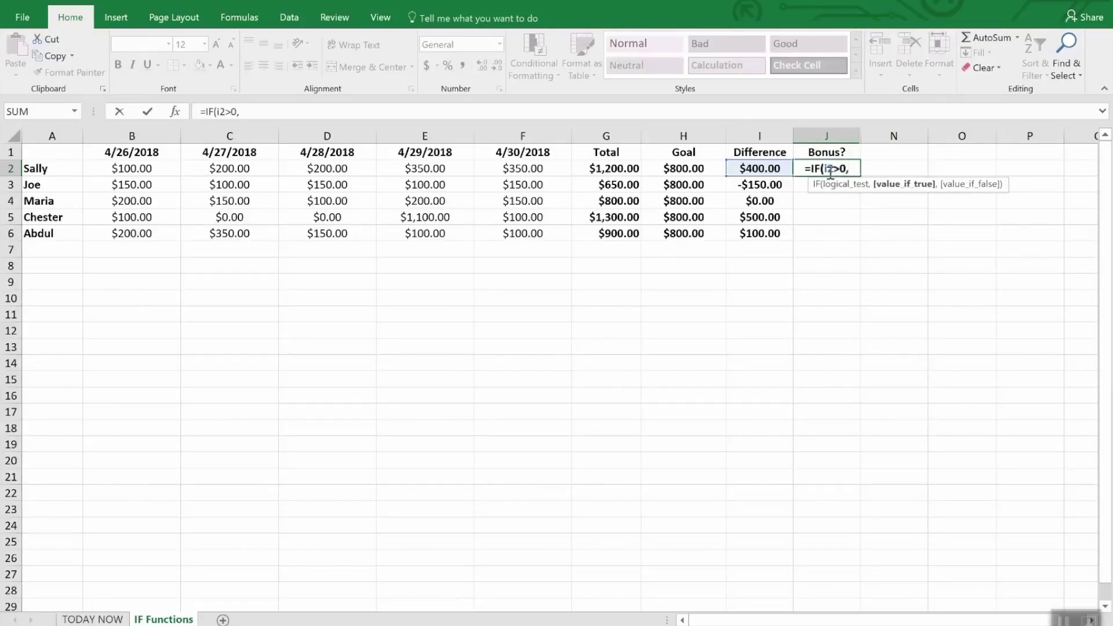
text(Yes")
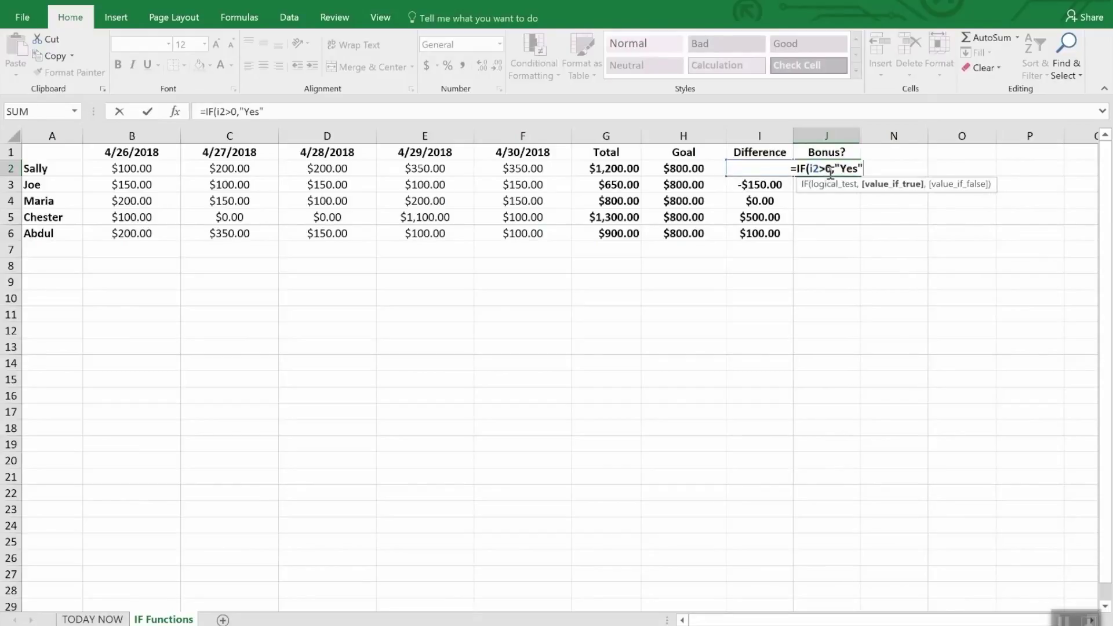
- Complete the J2 IF formula with "No" as the value if false and enter it
text(,N)
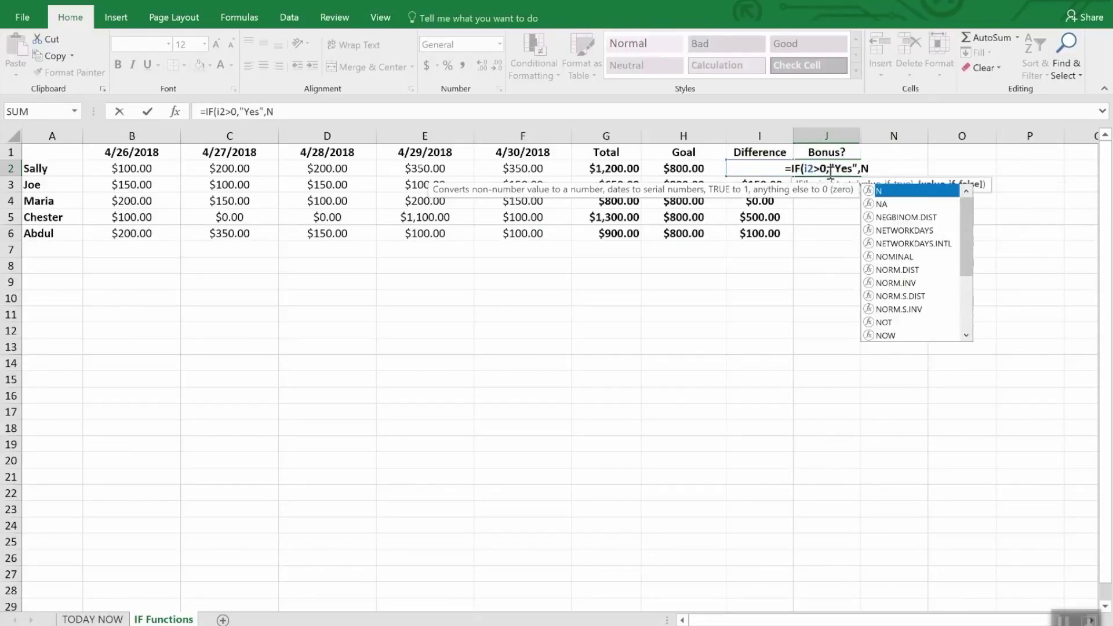
text(o)
key(BackSpace)
key(BackSpace)
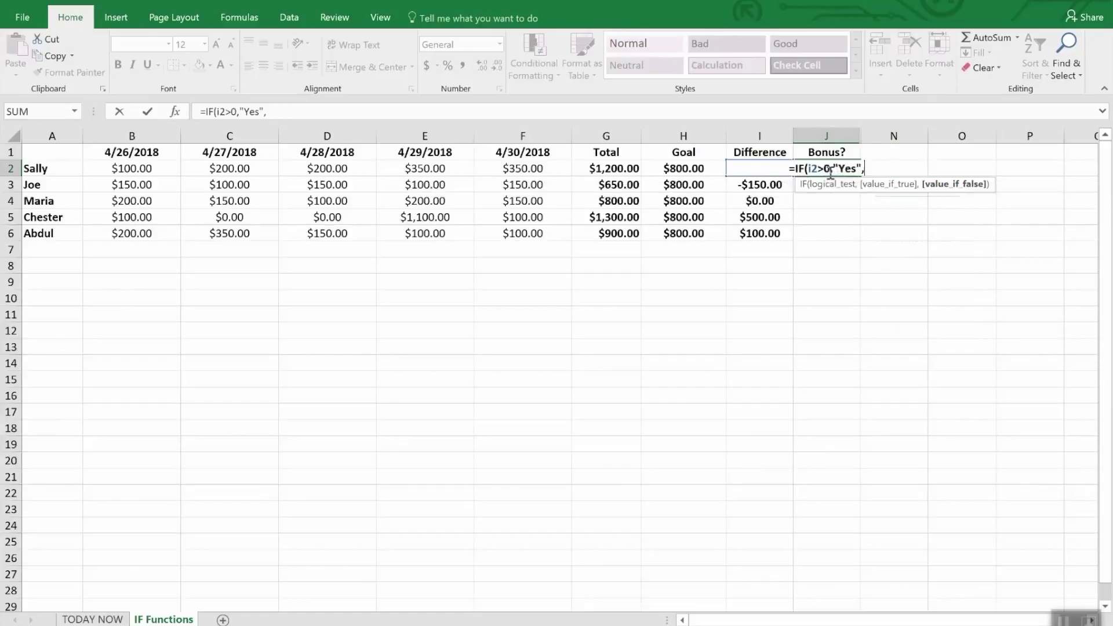
text("N)
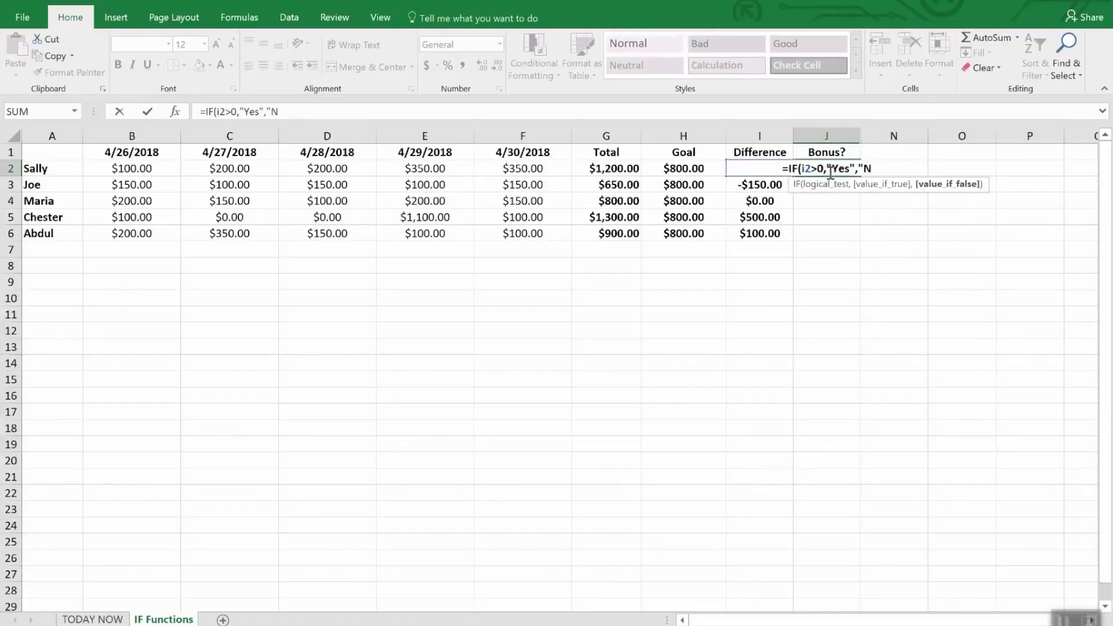
text(o")
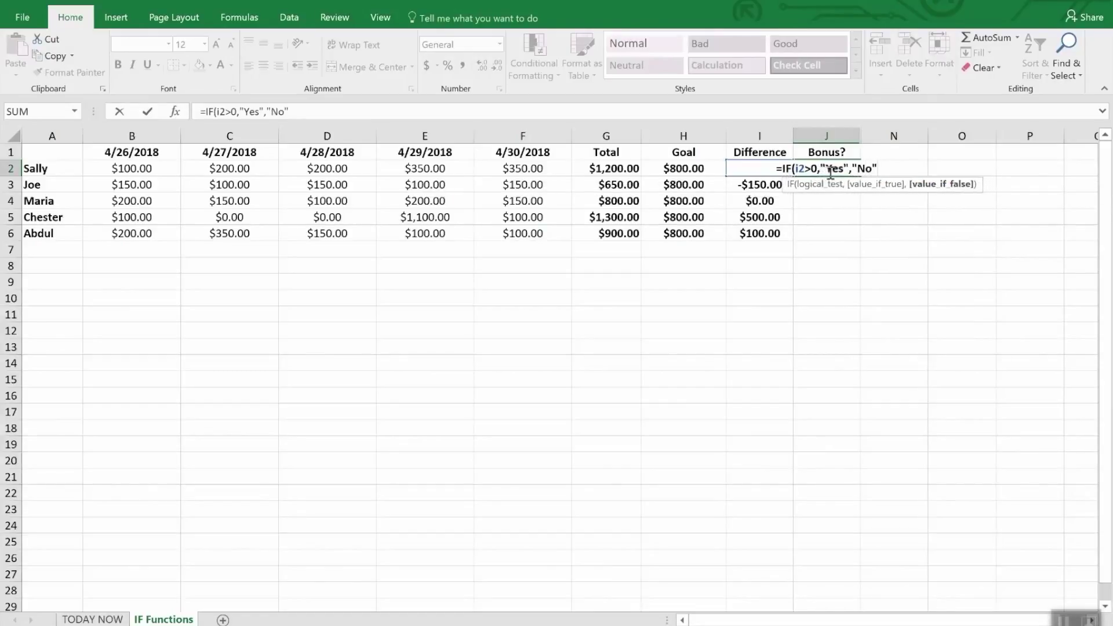
text())
key(Return)
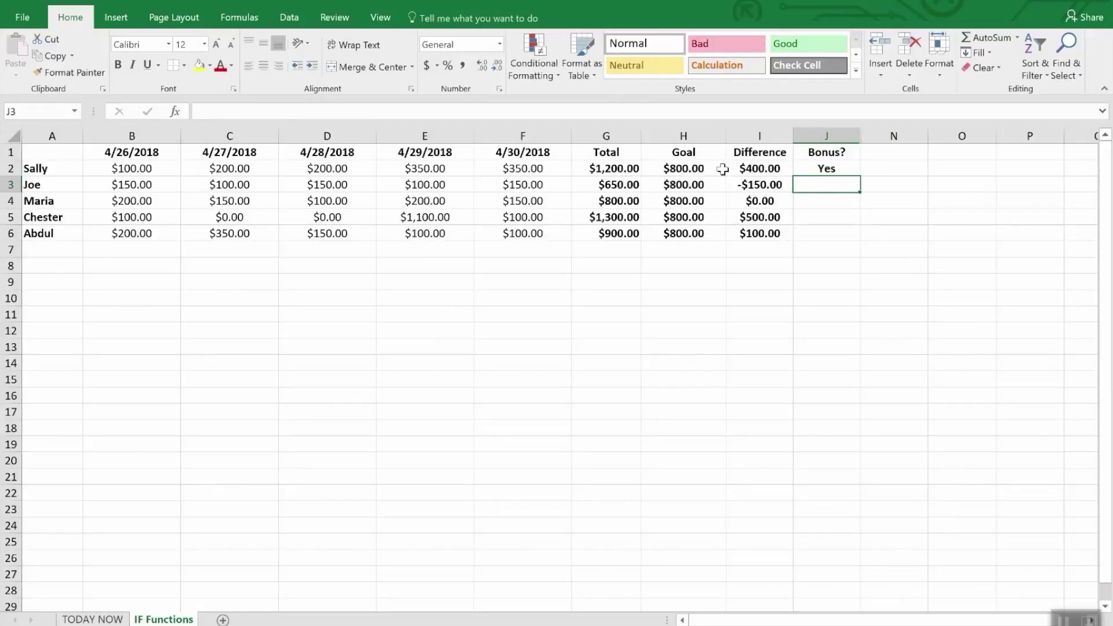
- Fill the Bonus? formula from J2 down through J6
click(836, 212)
click(829, 170)
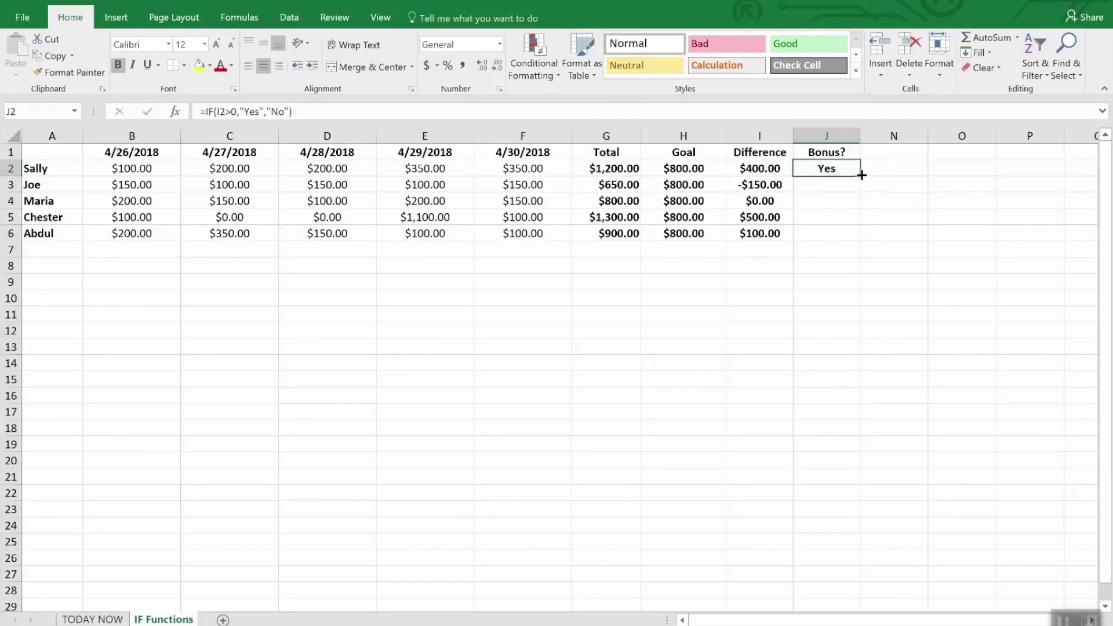
drag(860, 175, 861, 241)
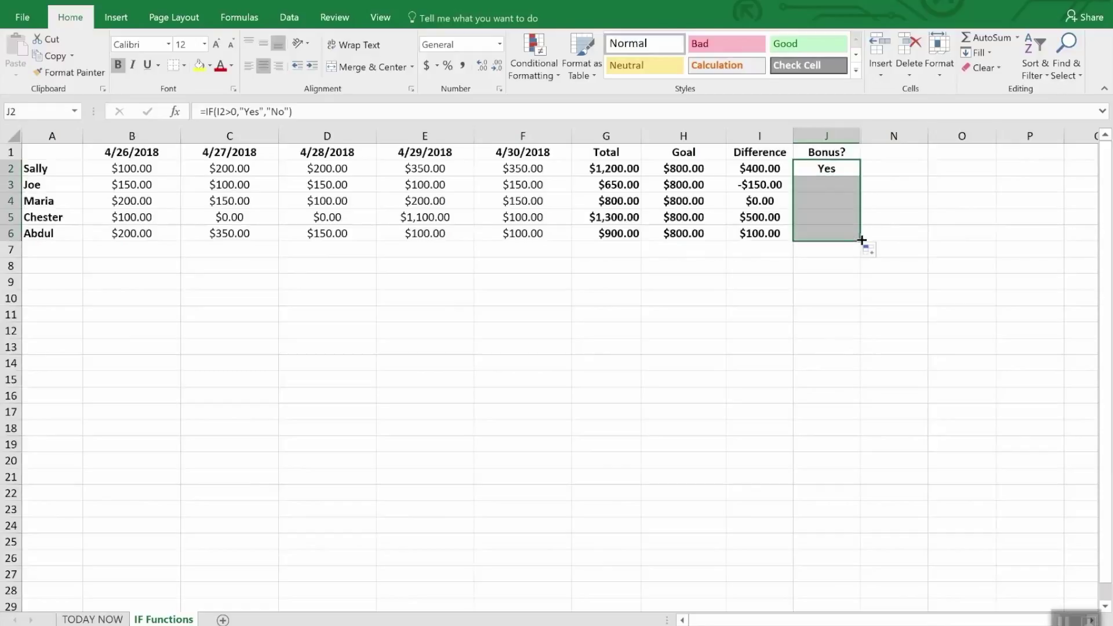
click(844, 277)
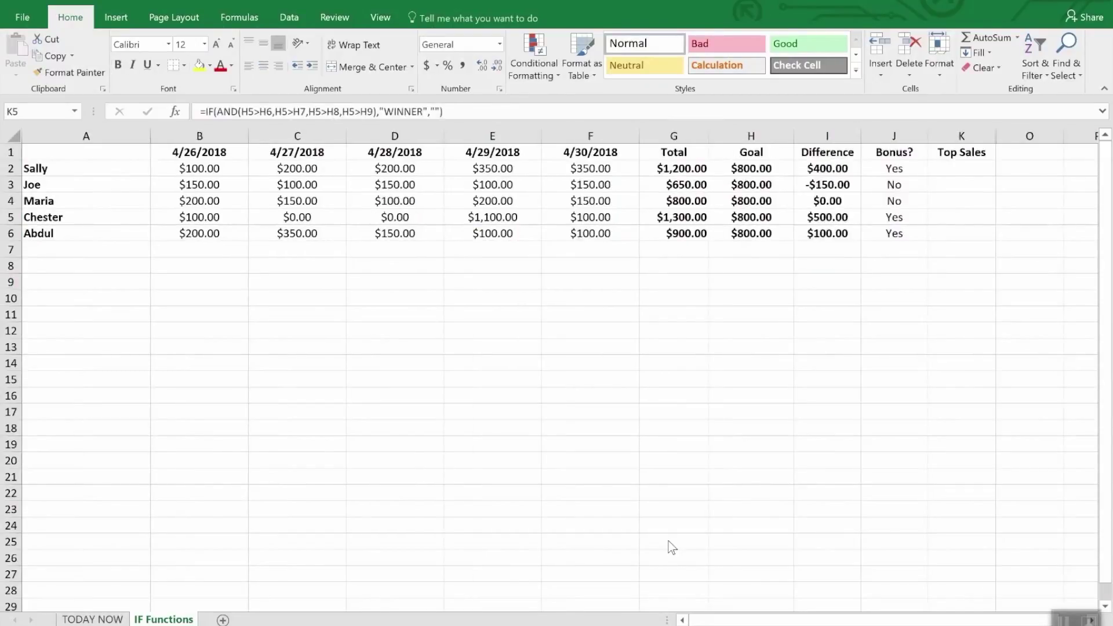
- Replace the Top Sales formula in K5 with a new IF containing an AND test, starting with conditions I5>I2 and I5>I3
click(962, 152)
click(963, 152)
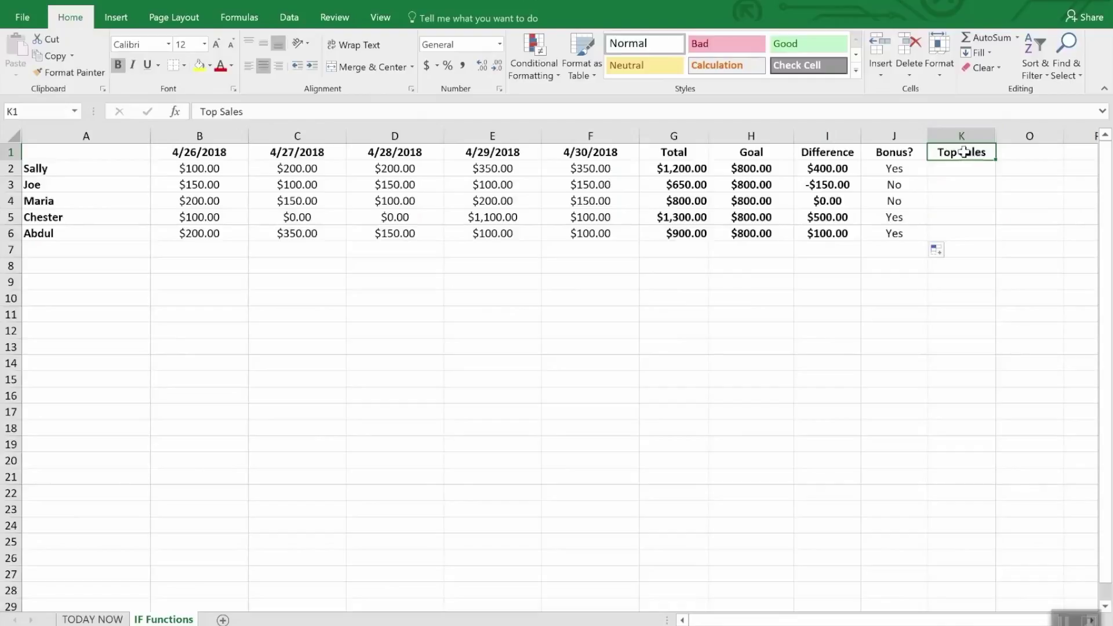
click(948, 220)
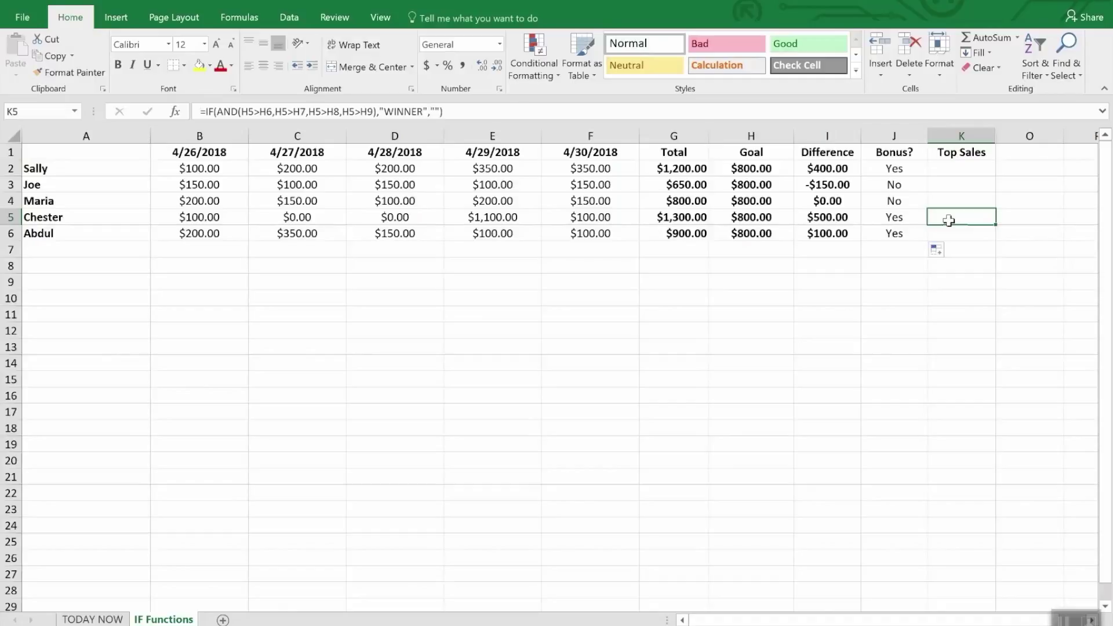
text(=)
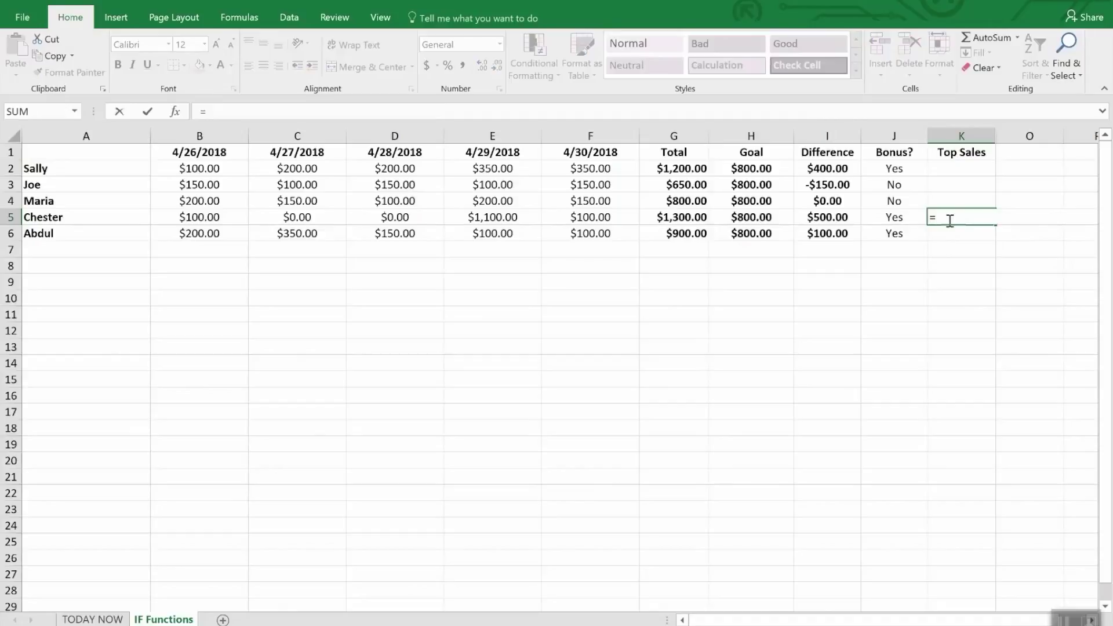
text(I)
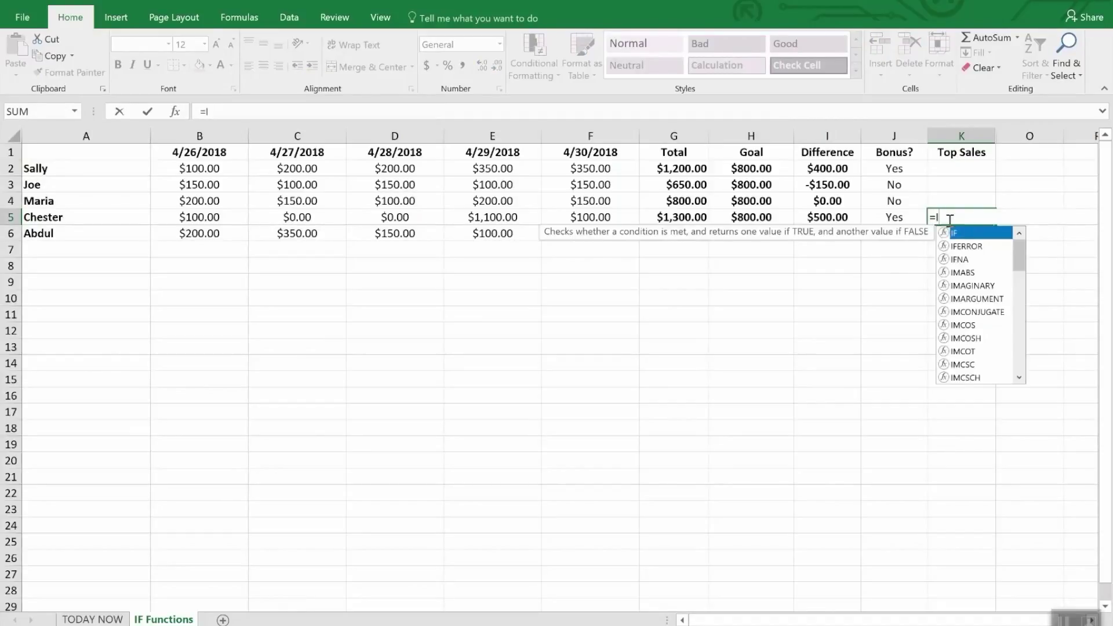
text(F(and()
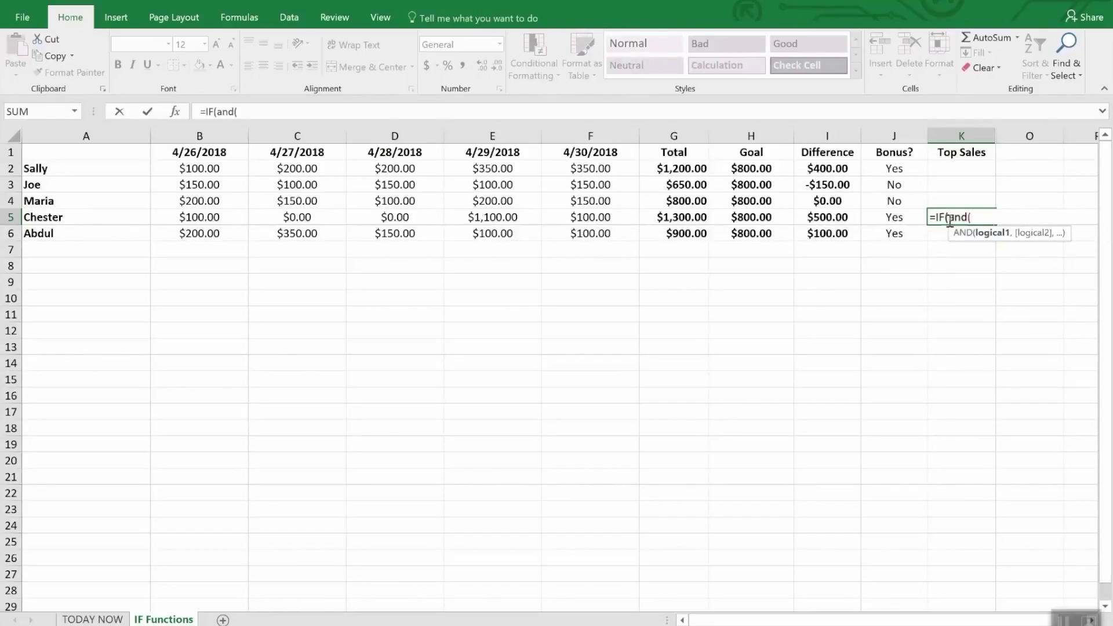
text(i)
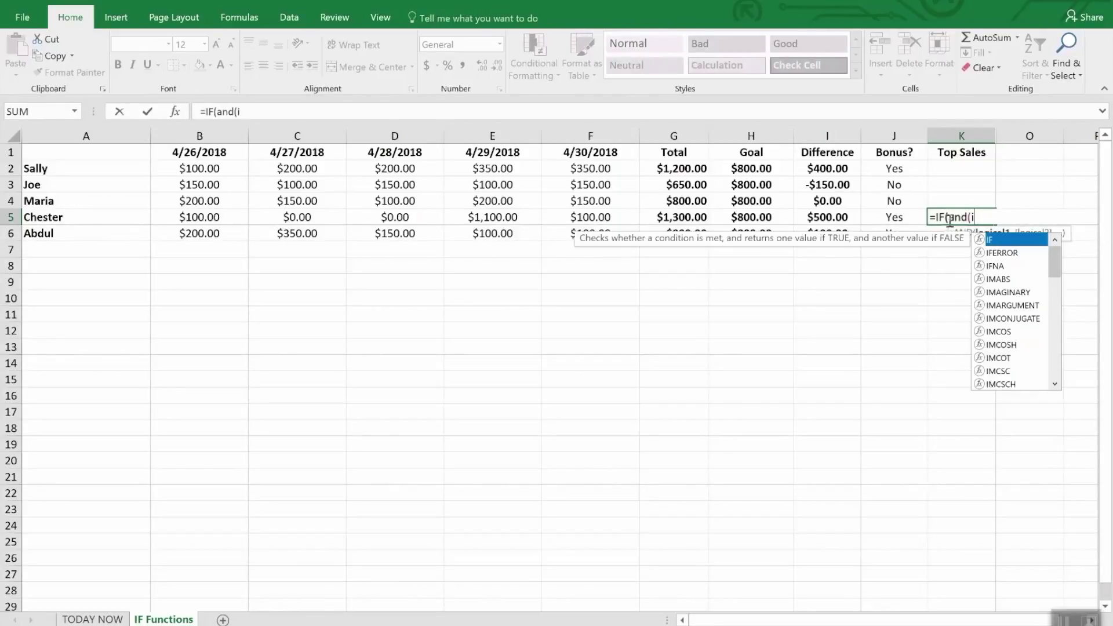
text(5>)
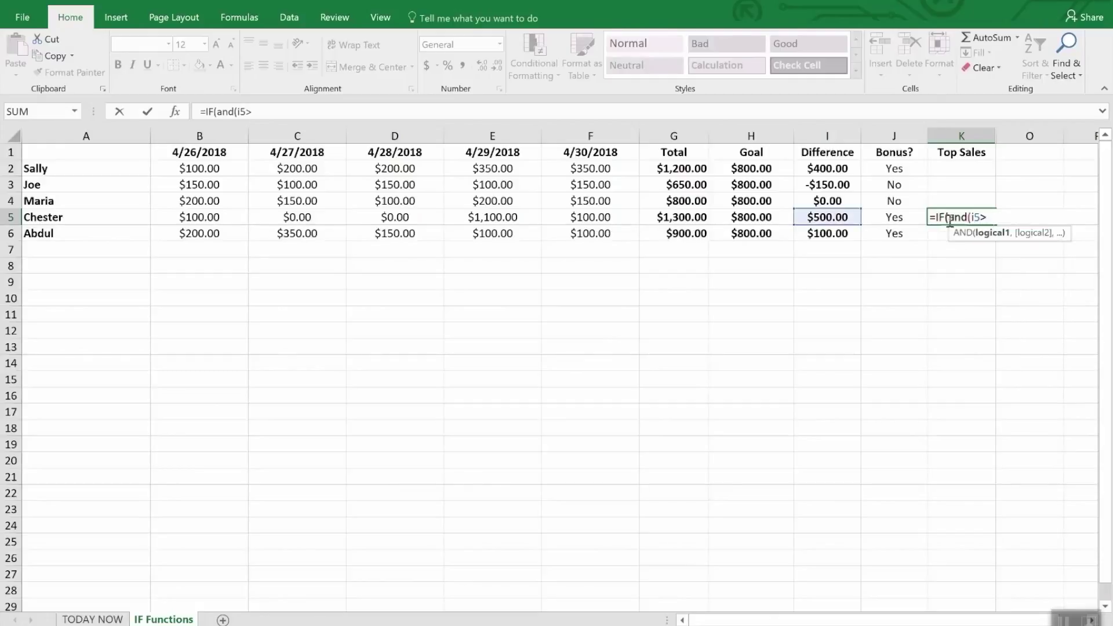
text(i2)
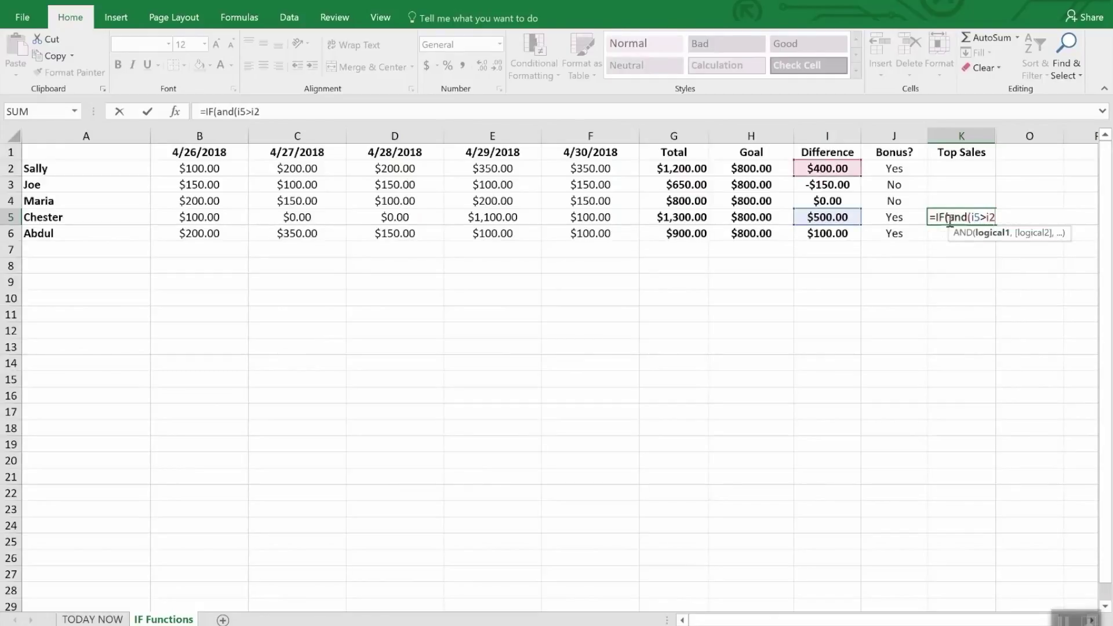
text(,I5)
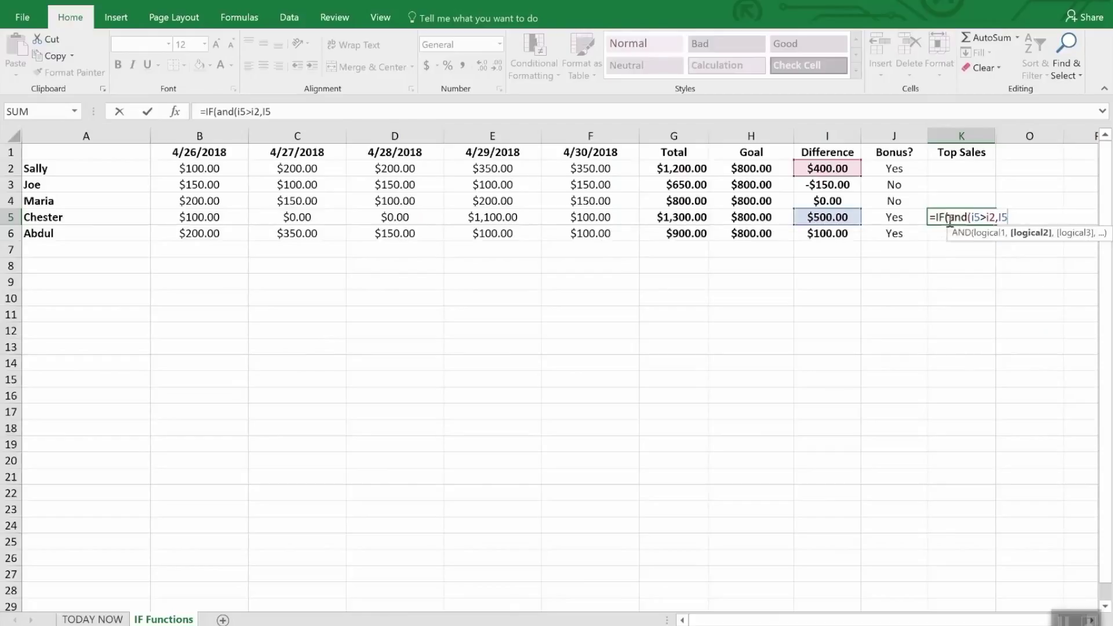
text(>i3,I)
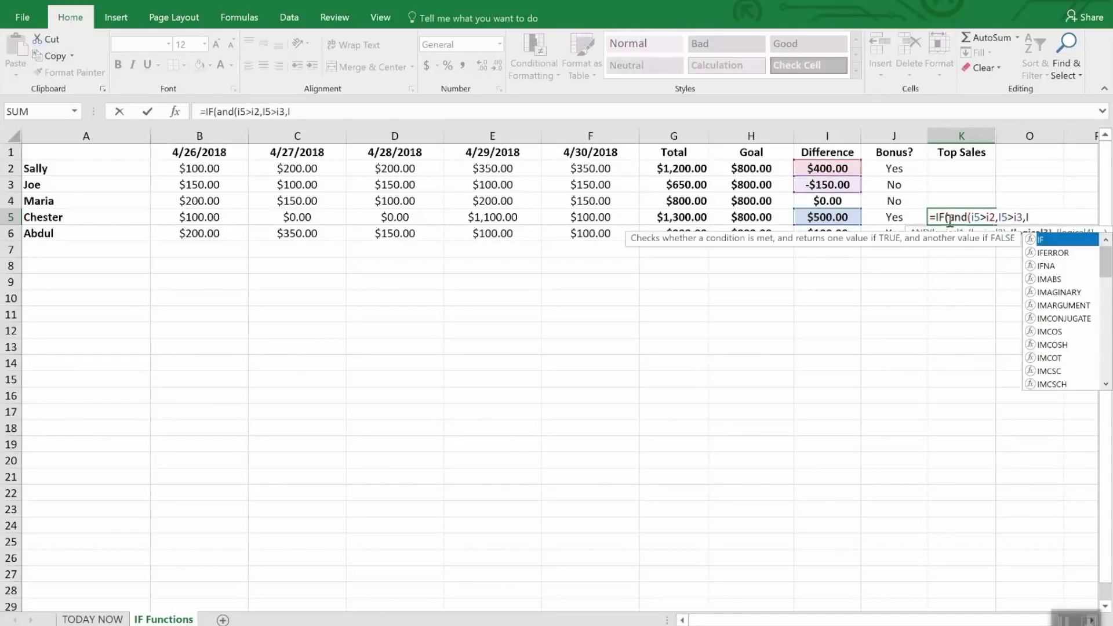
- Add the conditions I5>I4 and I5>I6 to the AND test in K5 and close it
text(6)
key(BackSpace)
text(4)
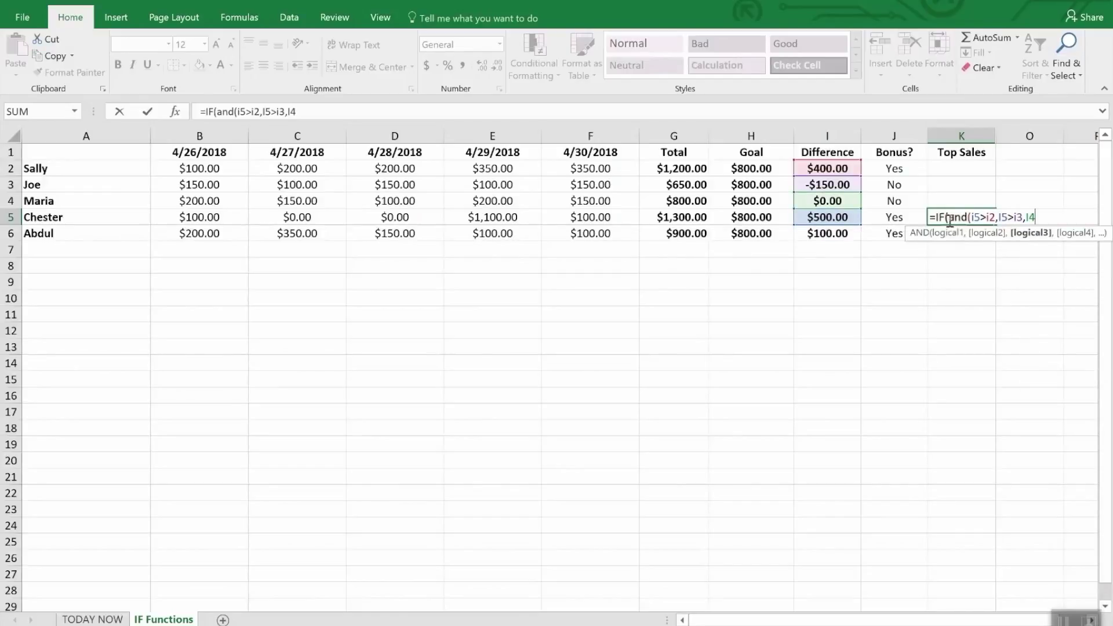
key(BackSpace)
text(5)
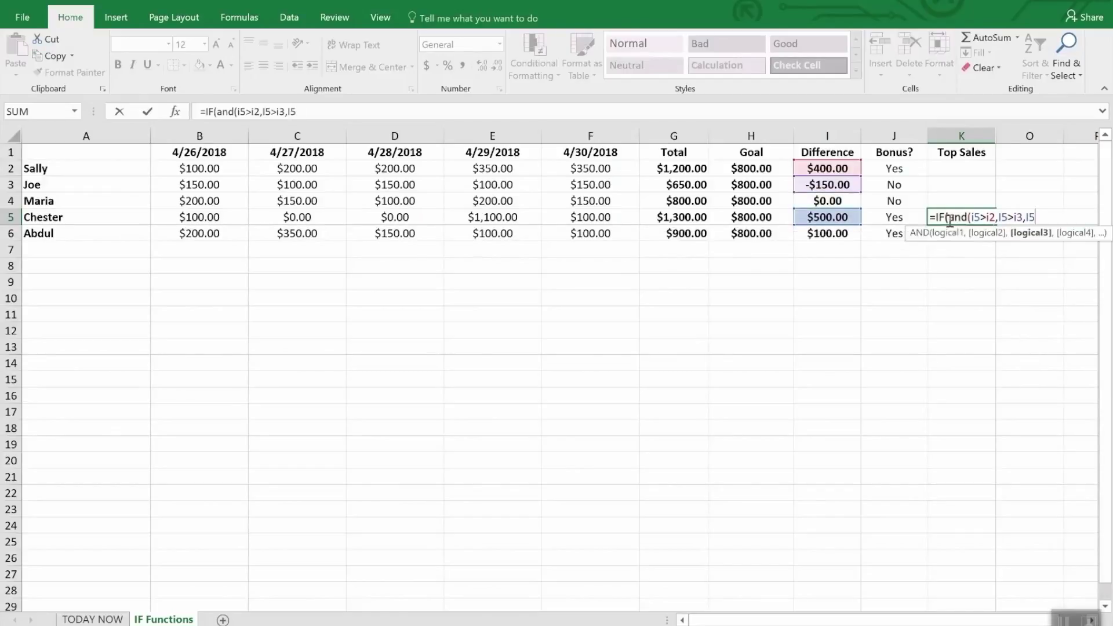
text(>i4,I5)
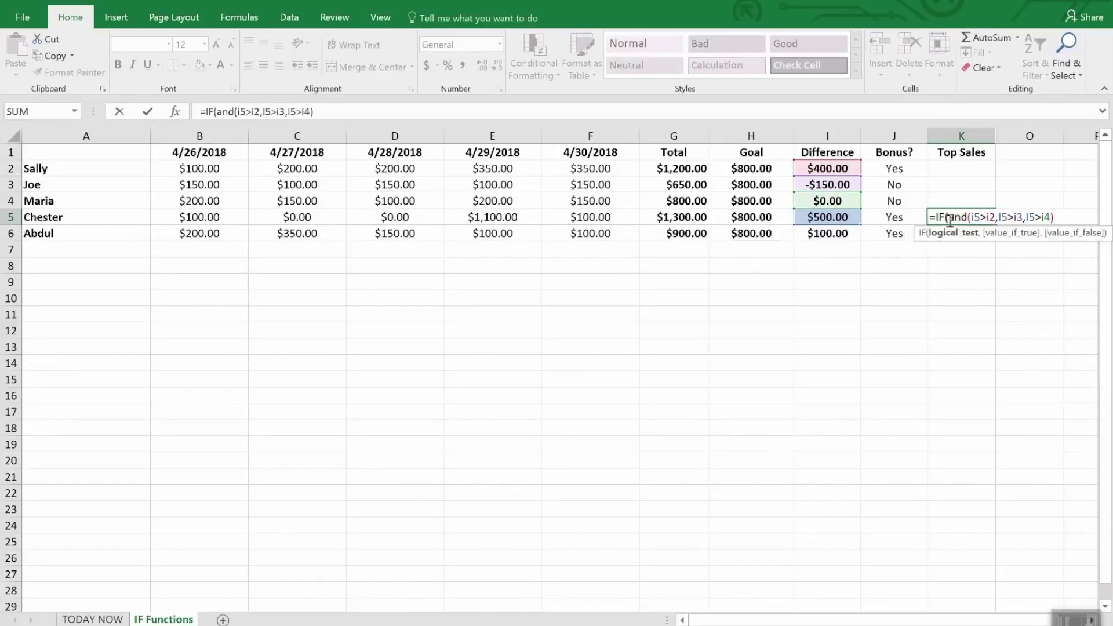
text(>)
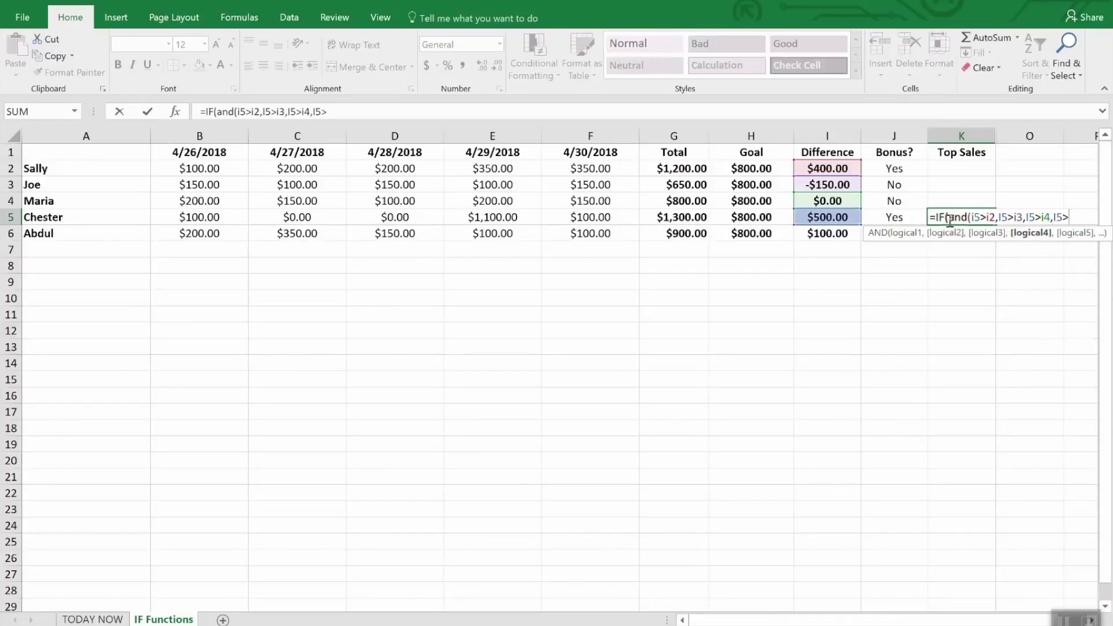
text(i)
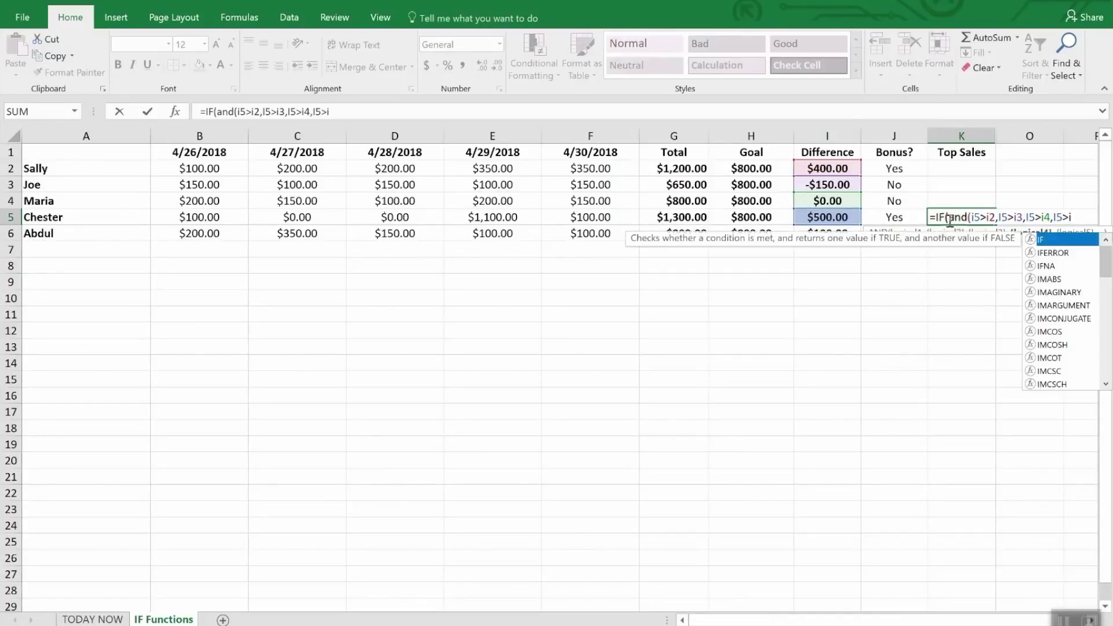
text(6),)
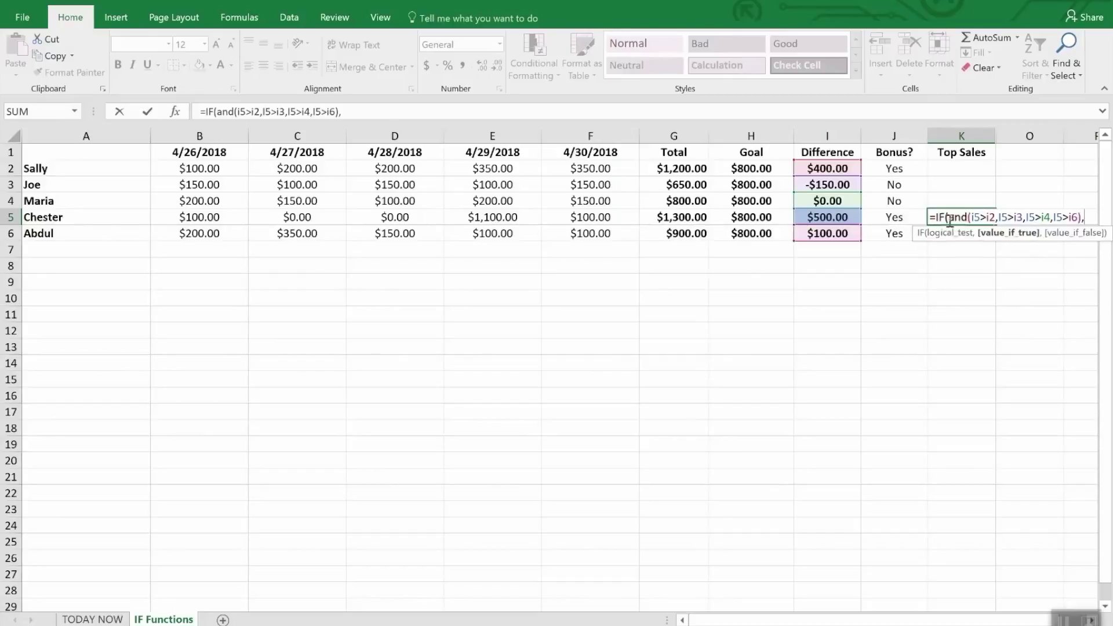
- Finish the K5 formula with "WINNER" as the true value and an empty string "" as the false value
text("WINNER",)
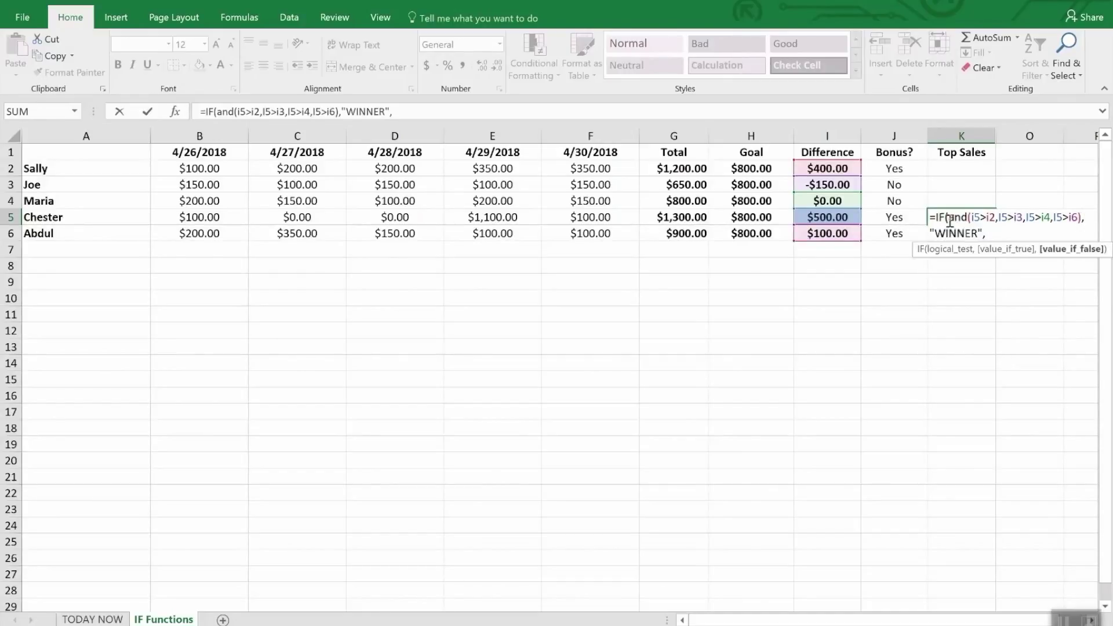
text(""))
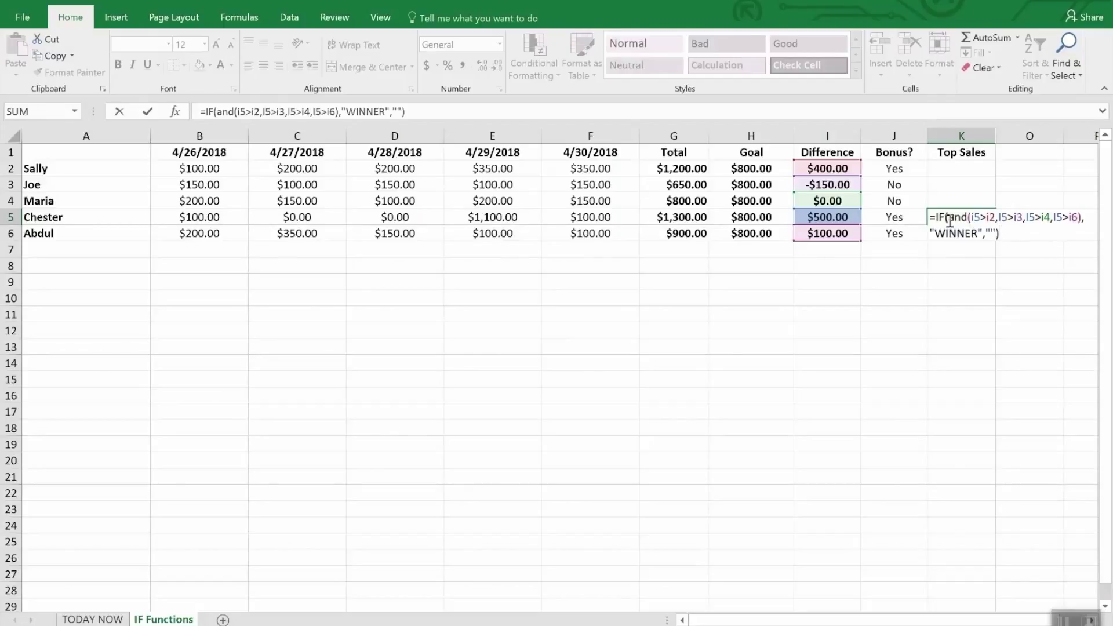
key(Return)
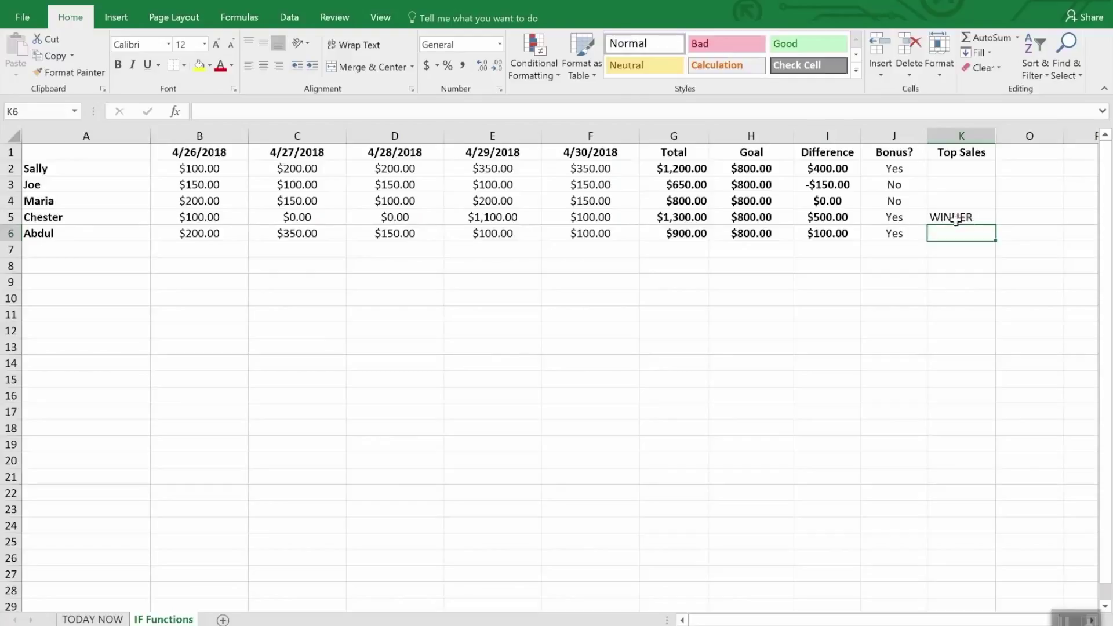
- Unhide the hidden columns between K and O
drag(985, 133, 1003, 134)
right_click(1003, 134)
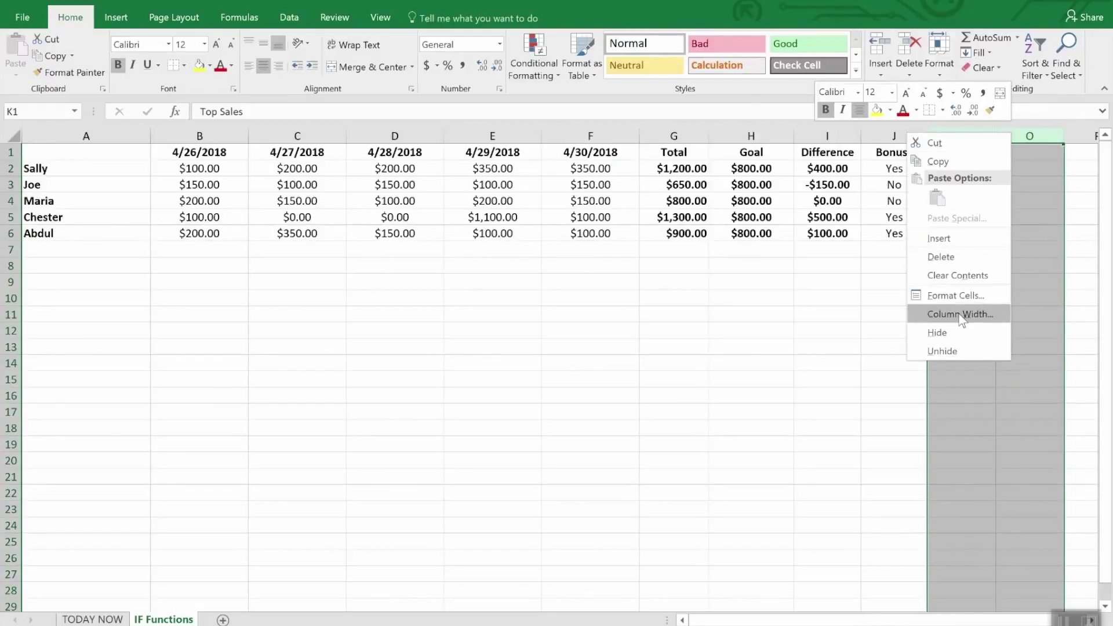
click(955, 347)
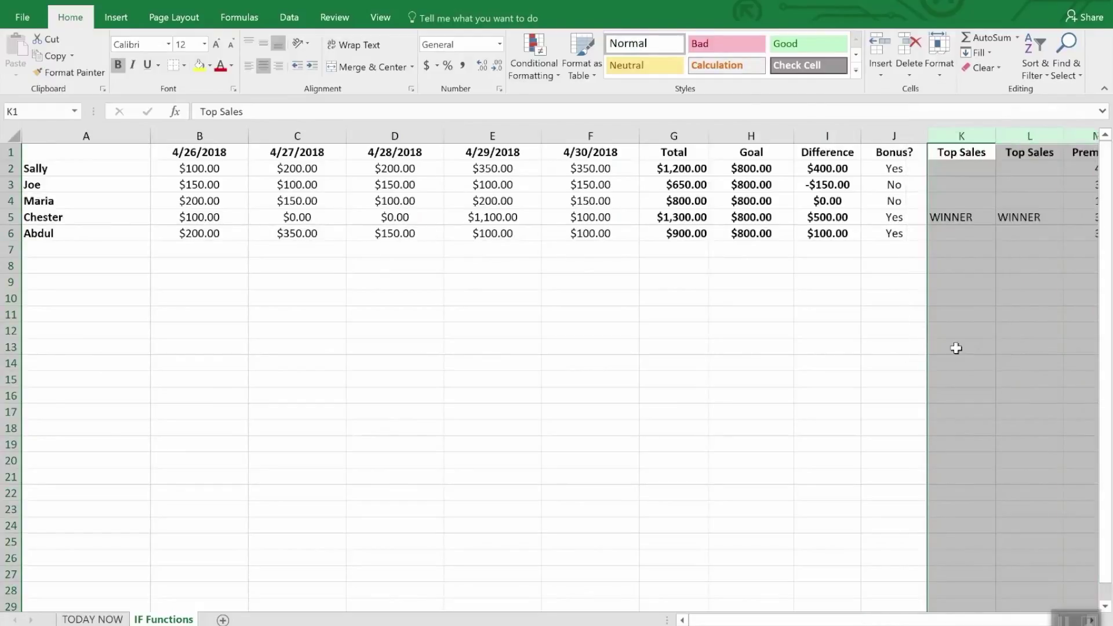
click(1012, 280)
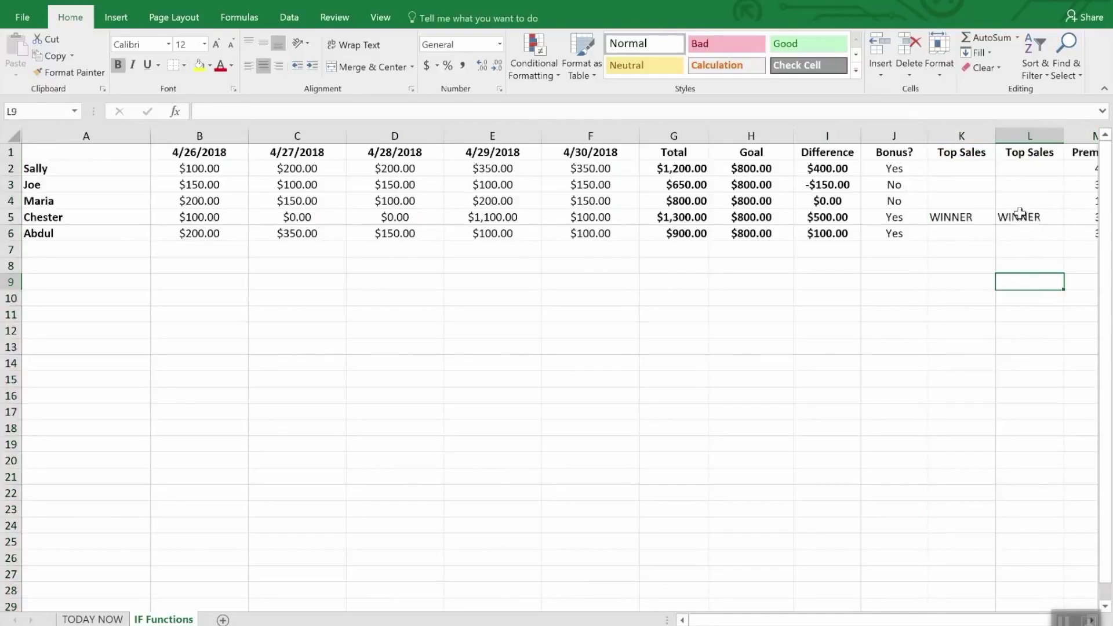
- Compare the IF/AND formulas in the two Top Sales columns, checking L2, K5 and L3
click(1021, 168)
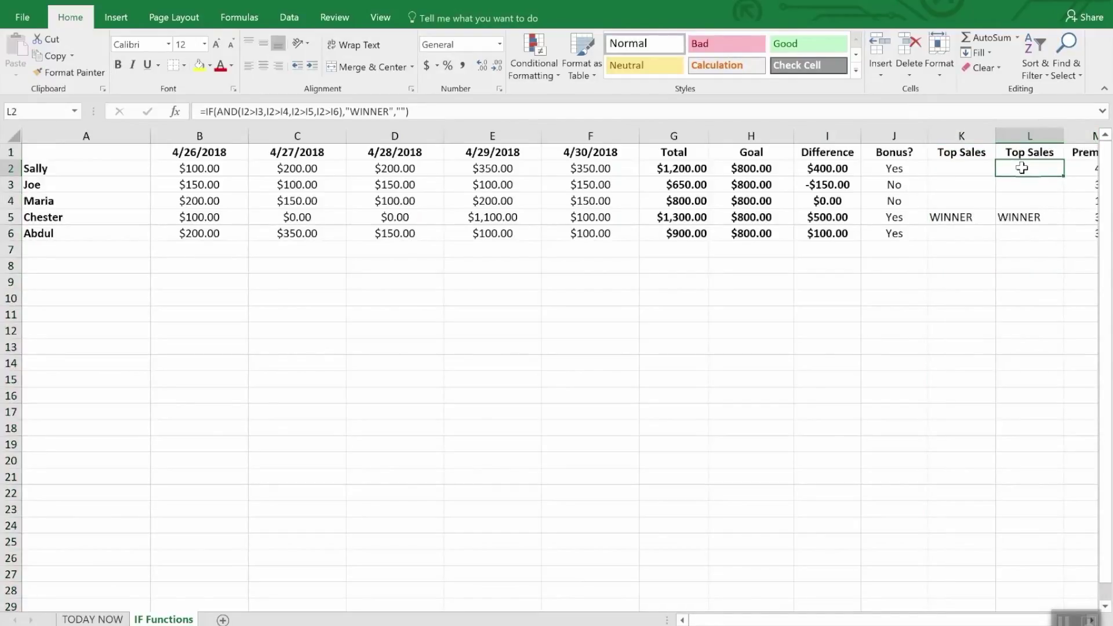
click(975, 221)
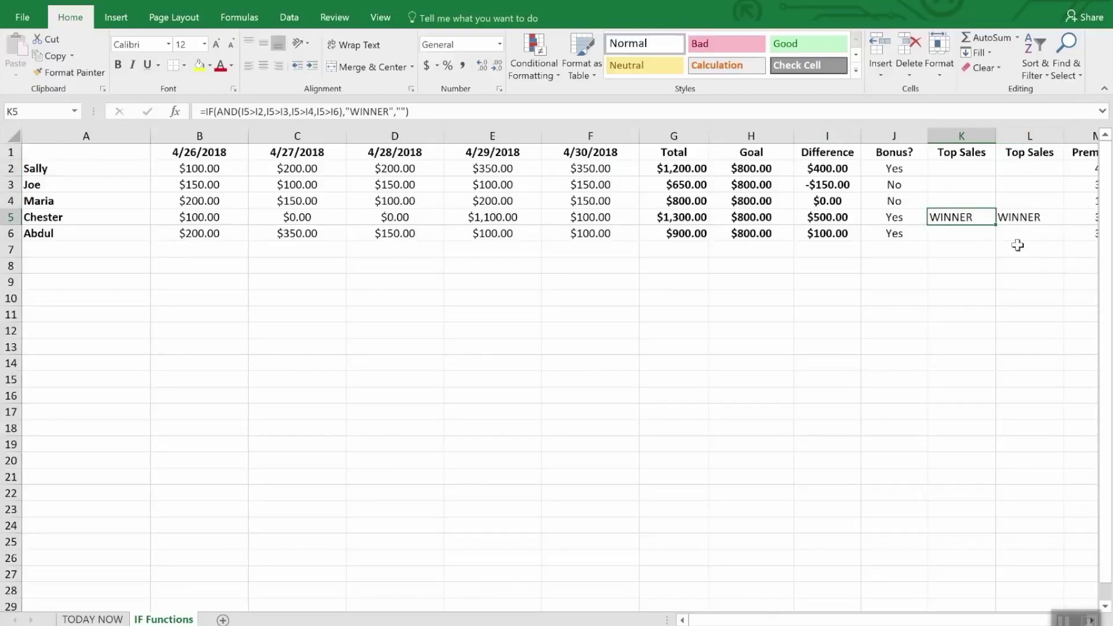
click(1022, 168)
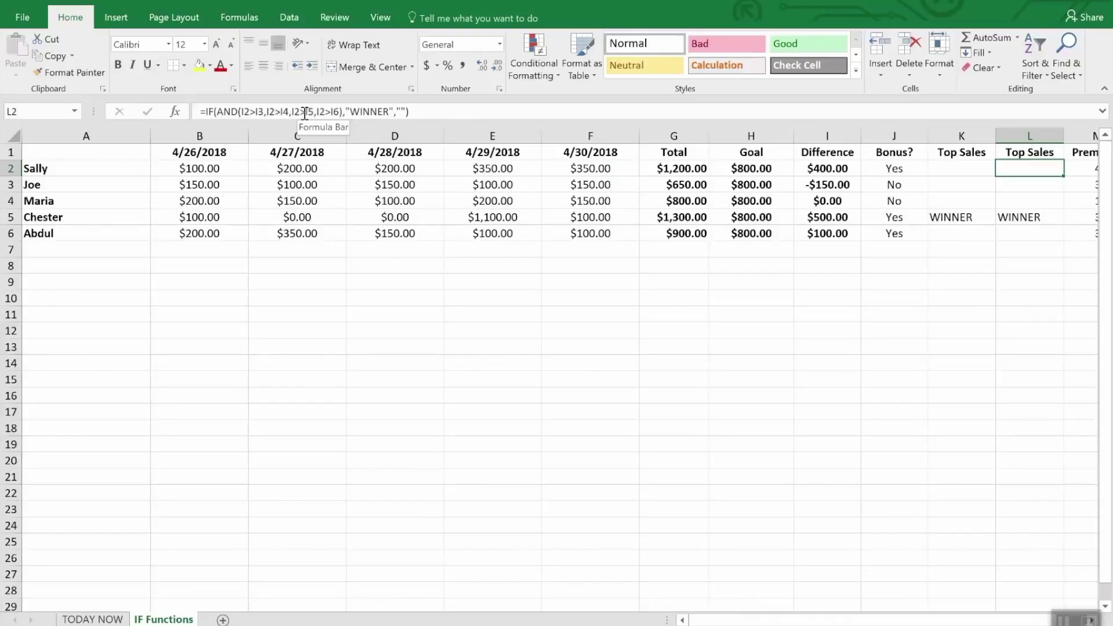
click(1014, 184)
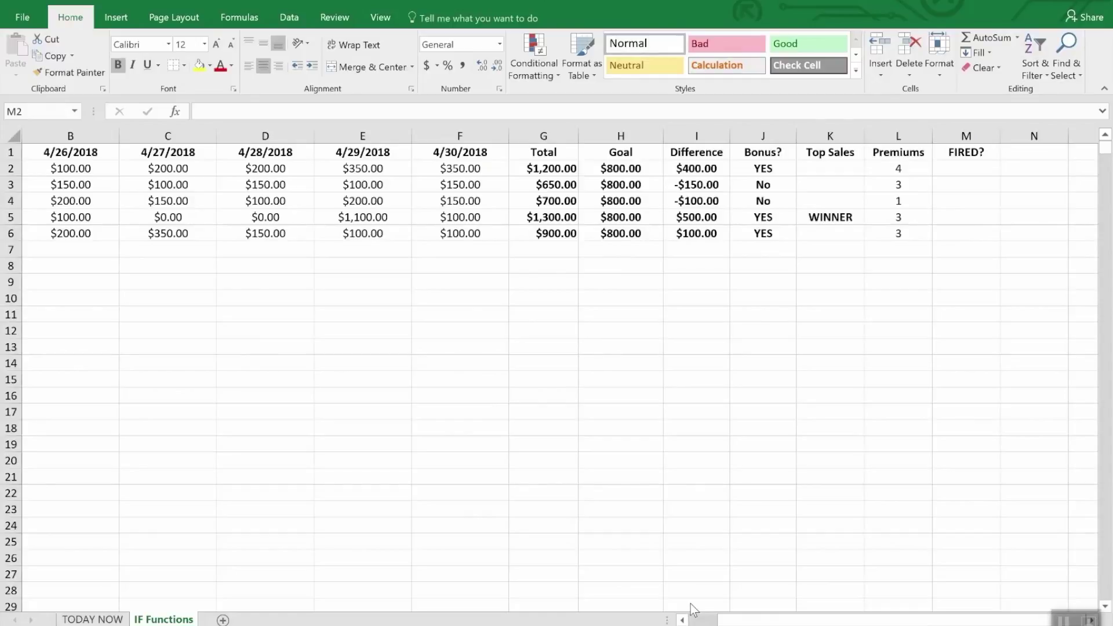
- Start the FIRED? formula in M2 as an IF function with a nested OR test
click(972, 171)
text(=)
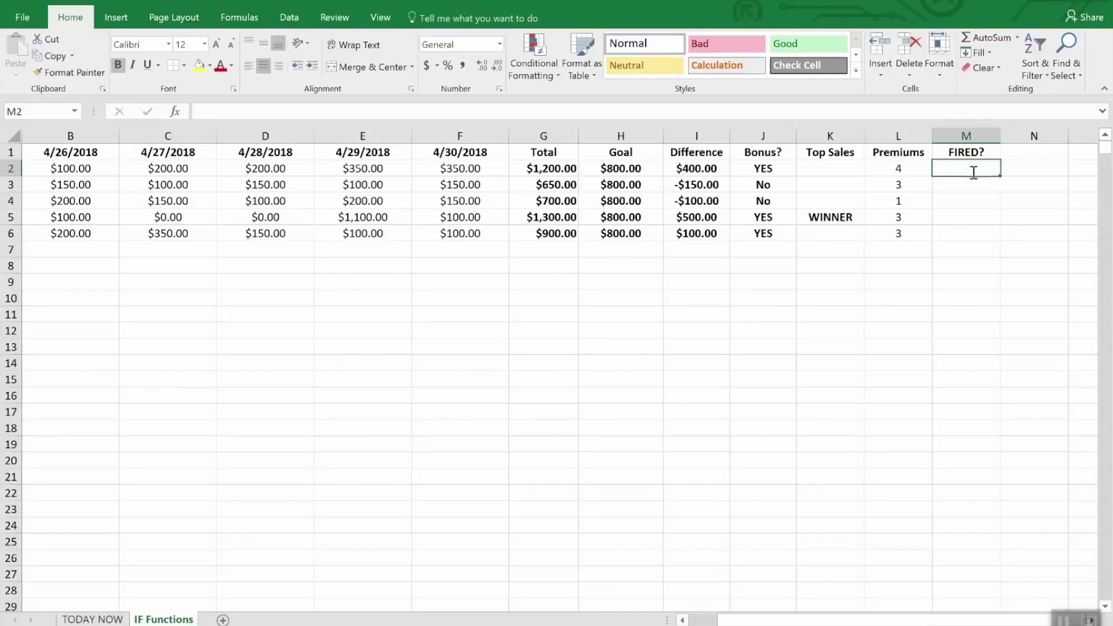
text(if9)
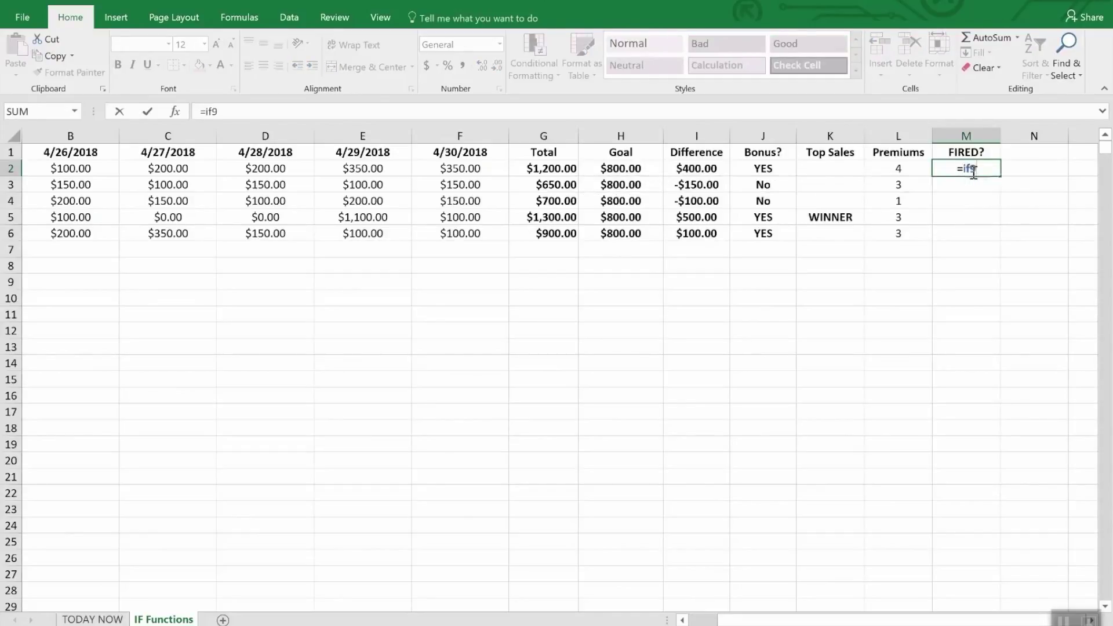
key(BackSpace)
key(BackSpace)
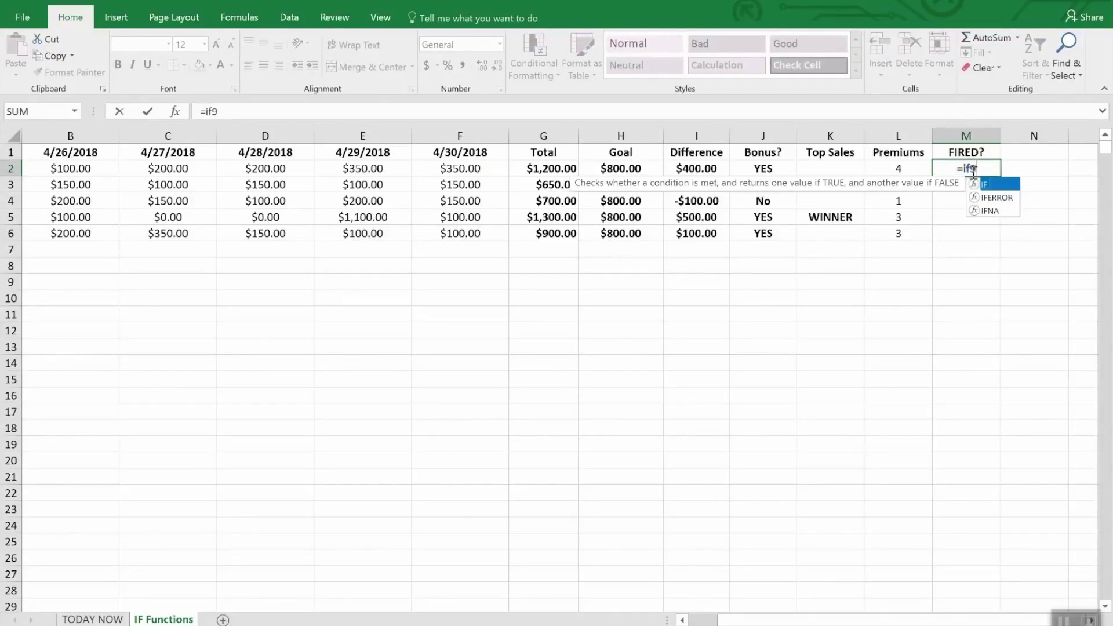
text(f(or)
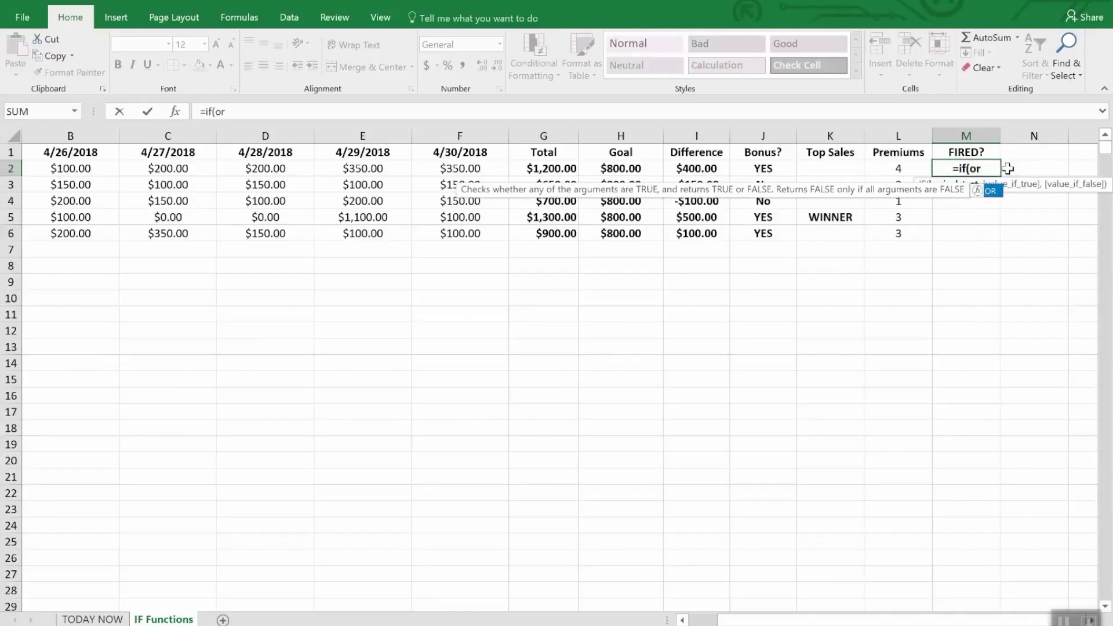
text(()
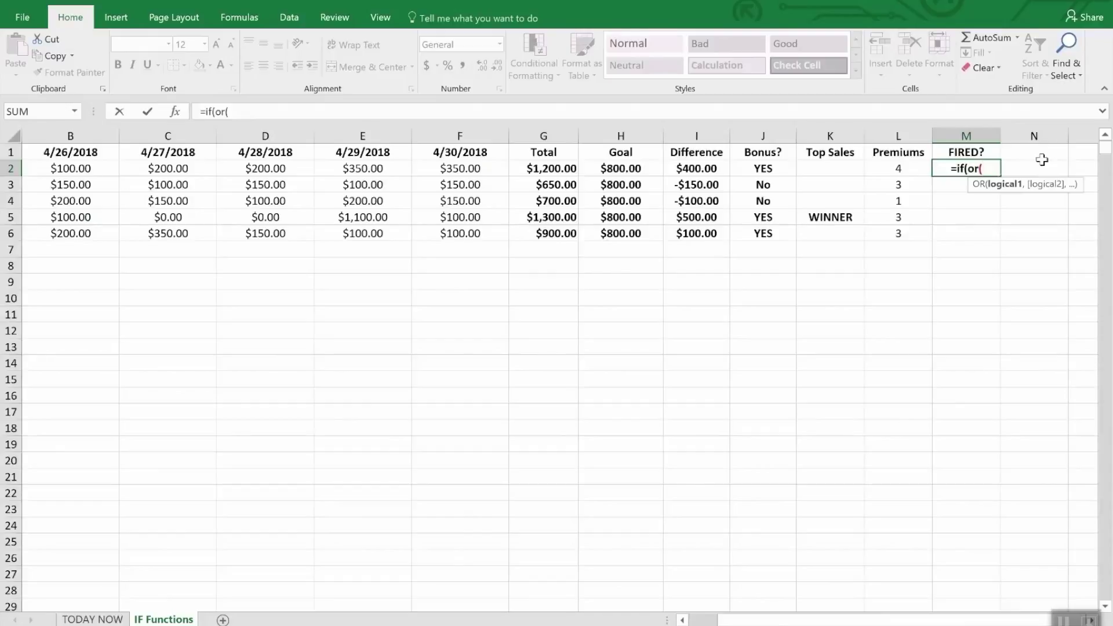
- Add the conditions I2>=0 and L2>2 to the OR test in M2 and close it
text(i2)
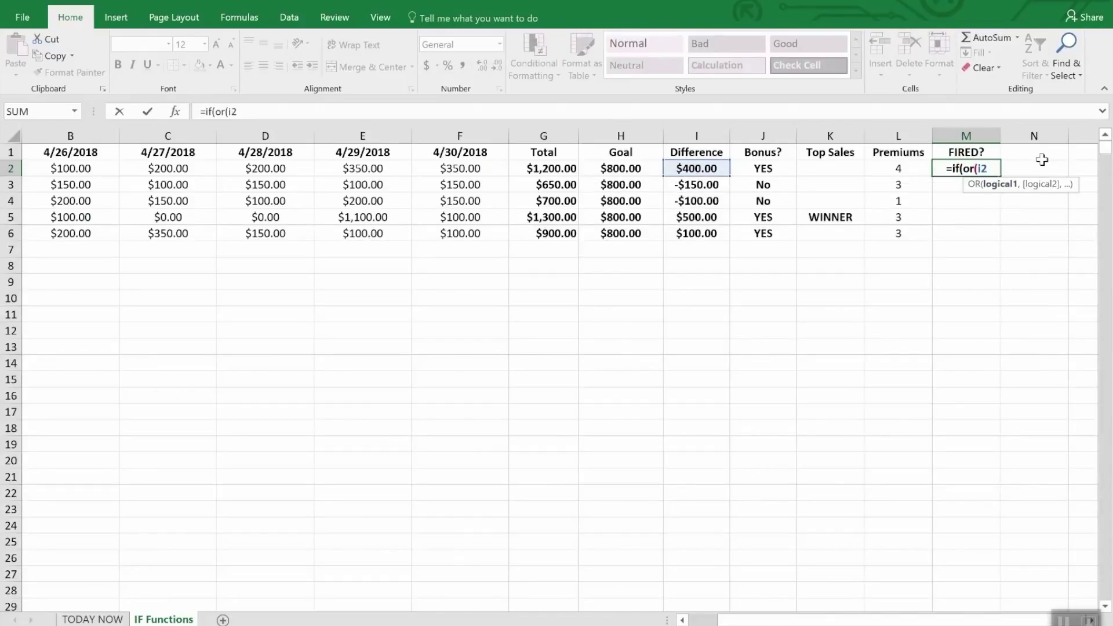
text(>)
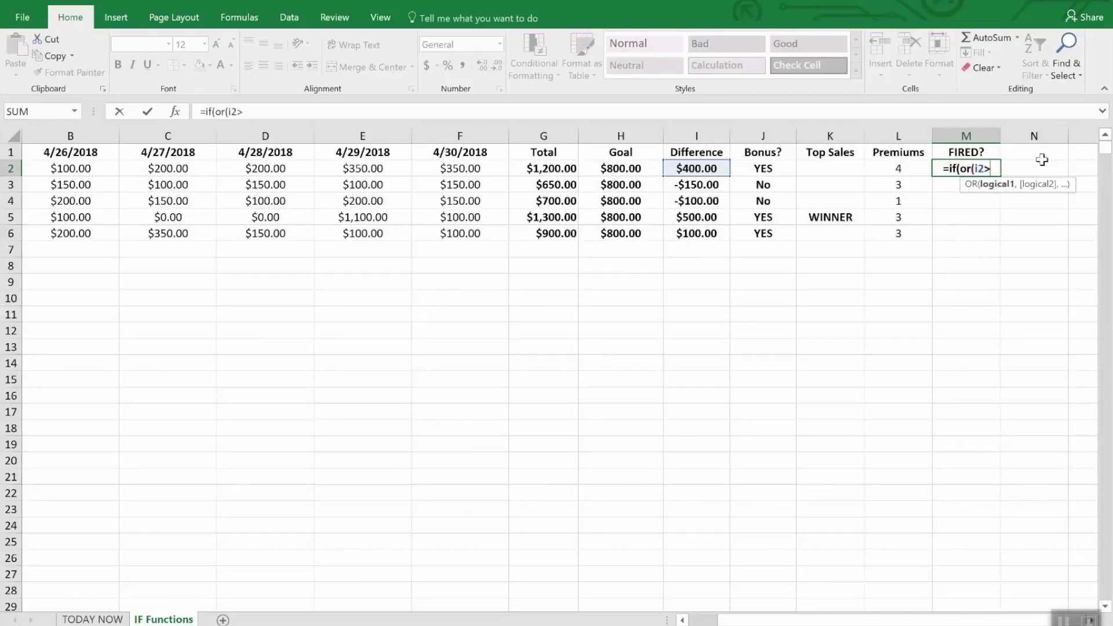
text(=)
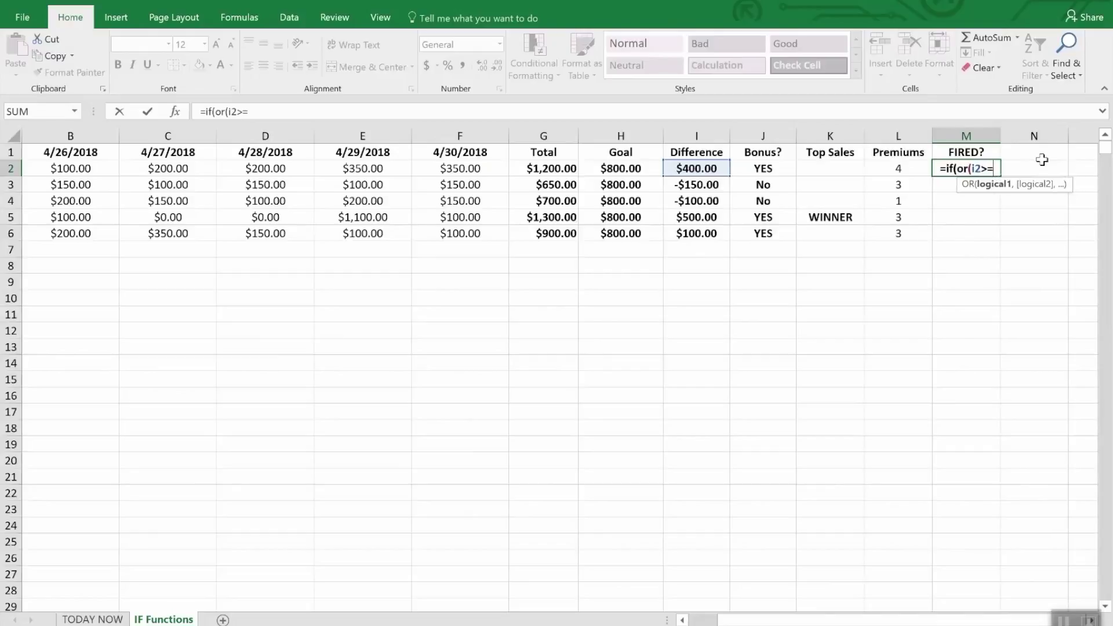
text(0,)
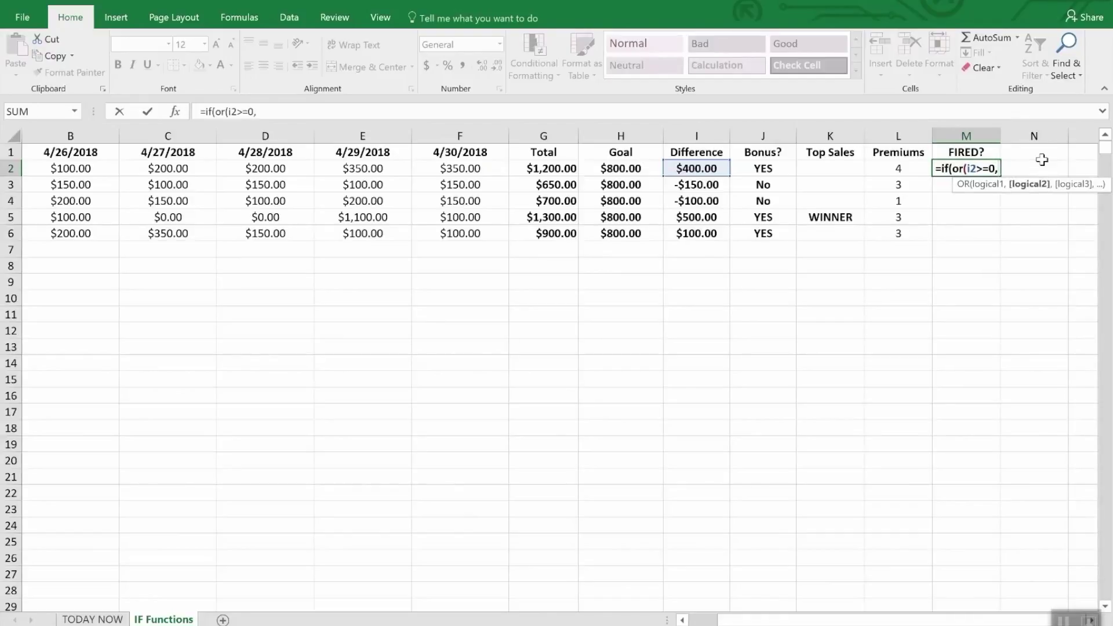
text(l2)
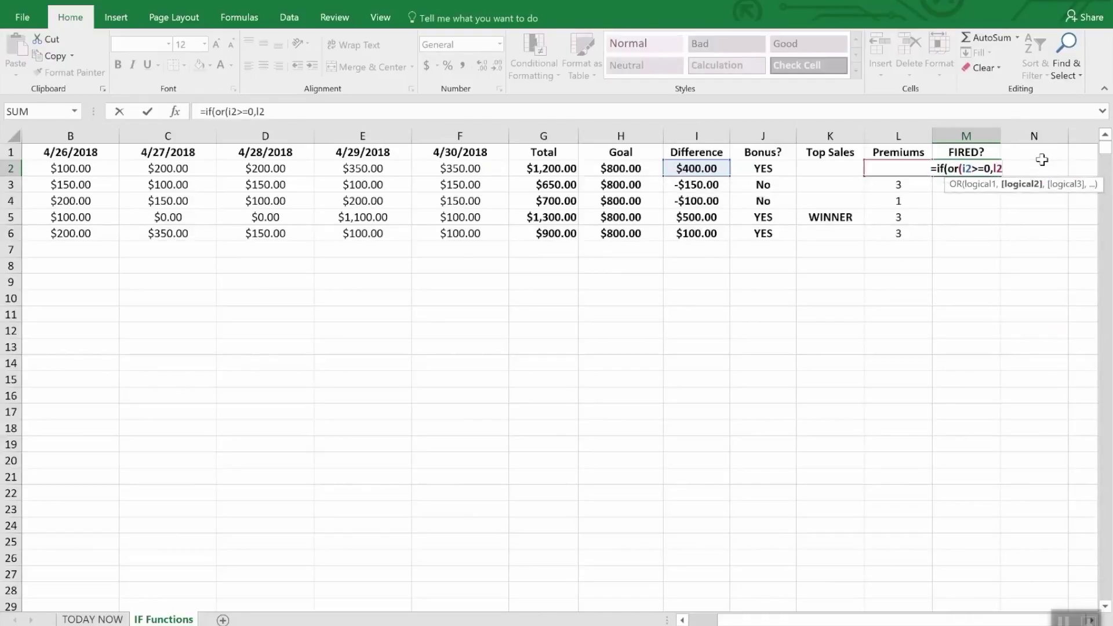
text(>2),)
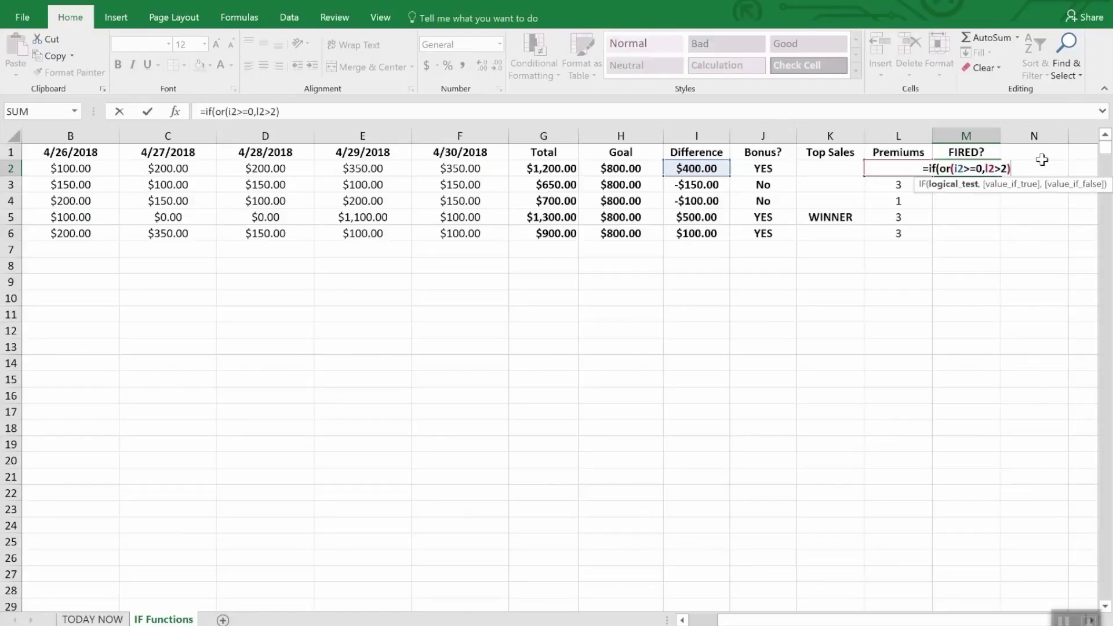
- Finish the M2 formula with "Safe" as the true value and "FIRED" as the false value
text(")
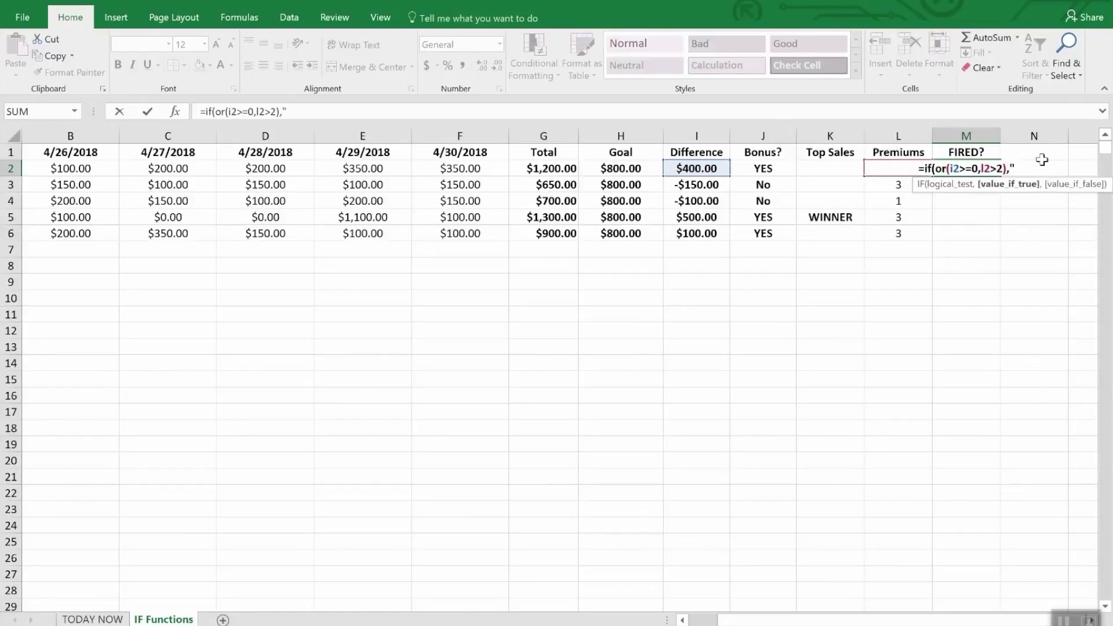
text(Safe)
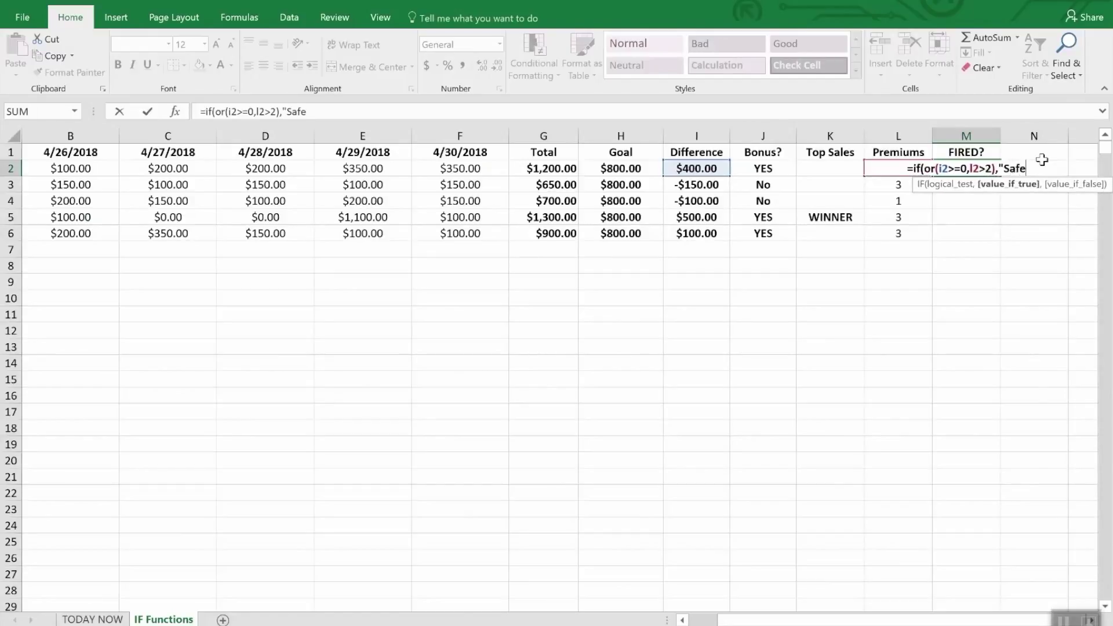
text(",)
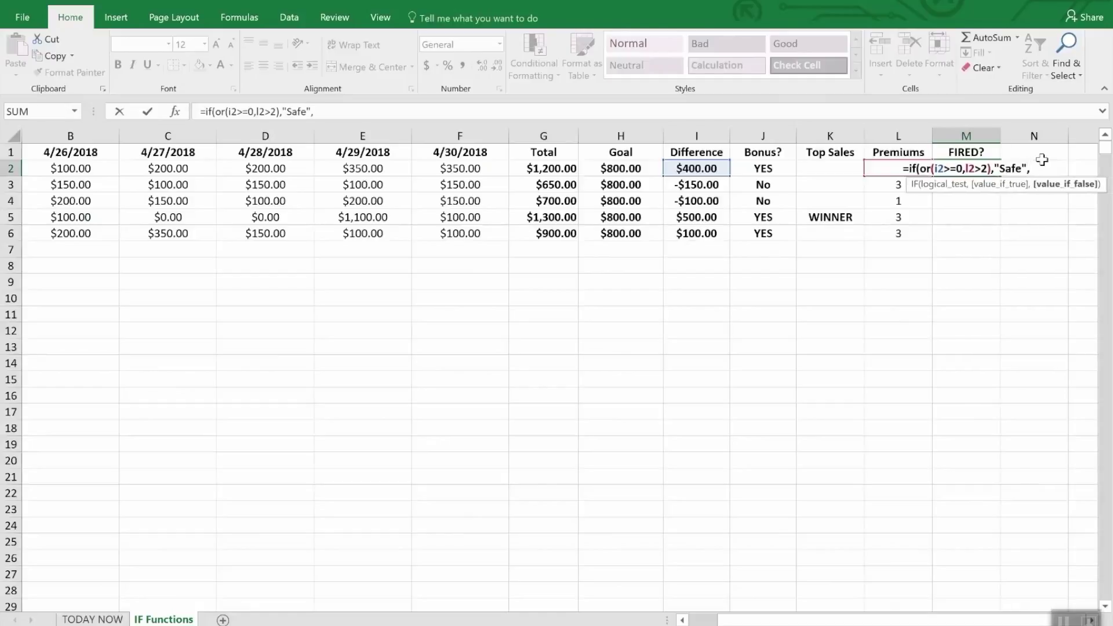
text("FIRED")
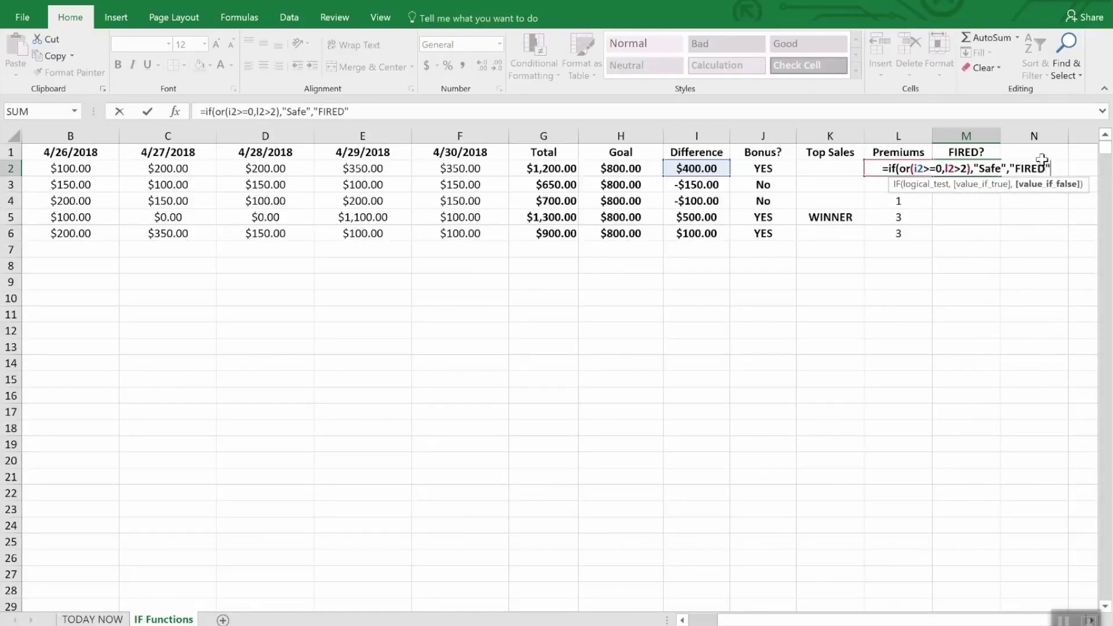
key(Return)
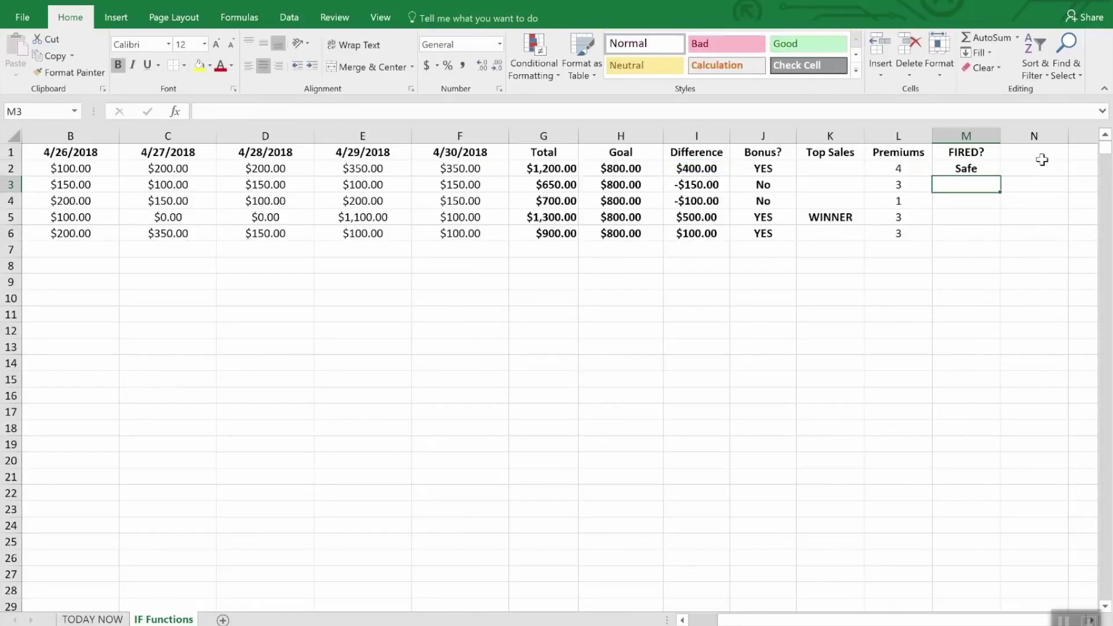
- Fill the FIRED? formula from M2 down through M6 and check it against the Difference and Premiums values in row 4
key(Down)
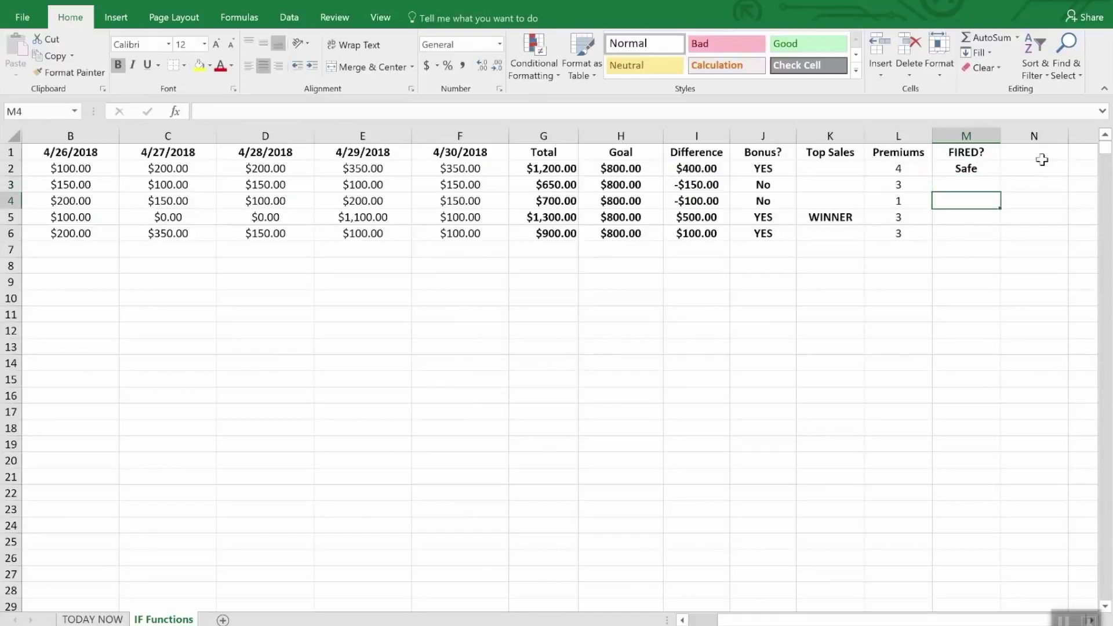
key(Up)
key(Up)
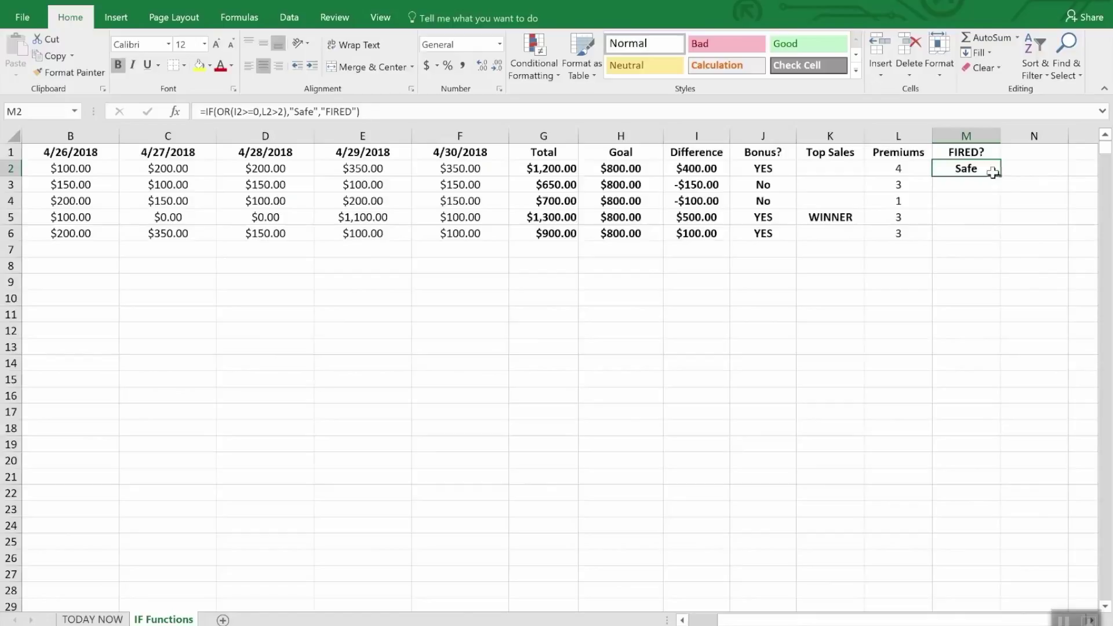
drag(1002, 175, 993, 238)
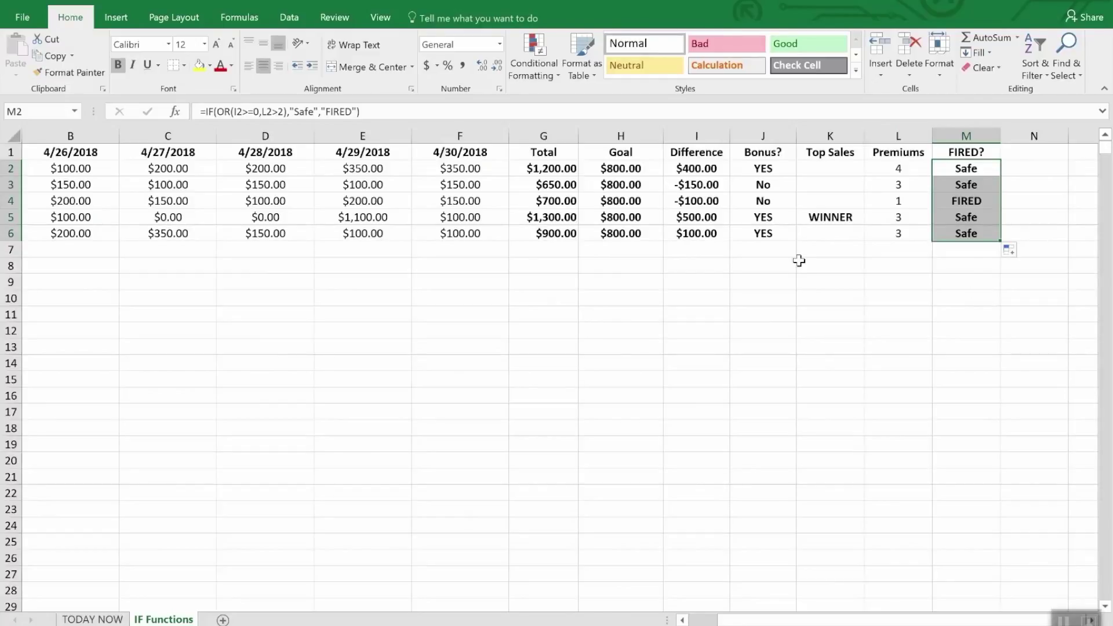
click(695, 204)
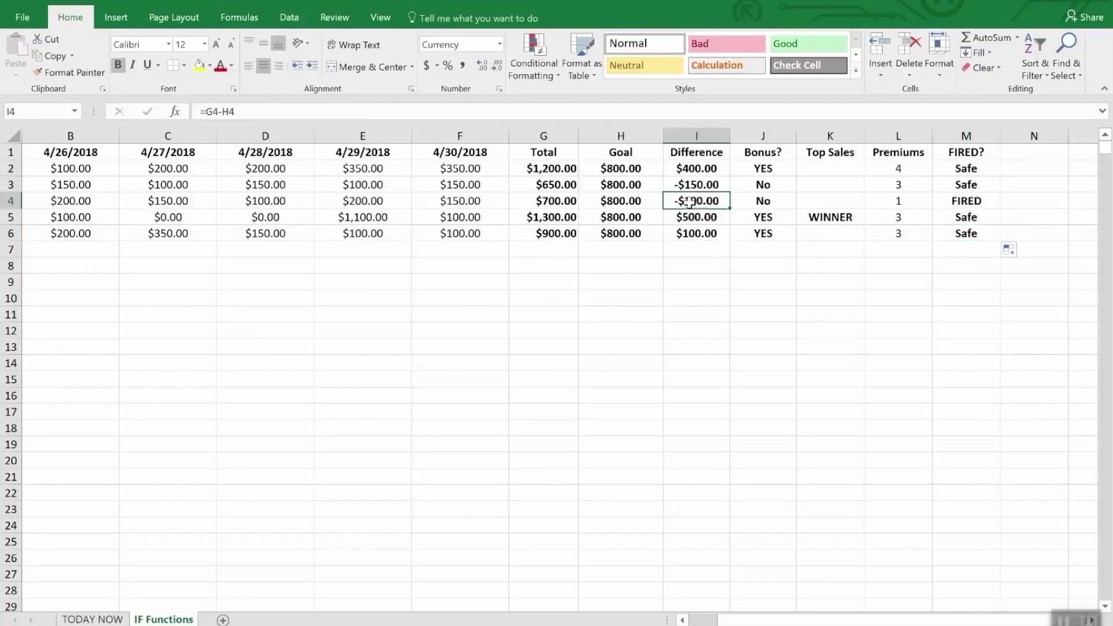
click(903, 201)
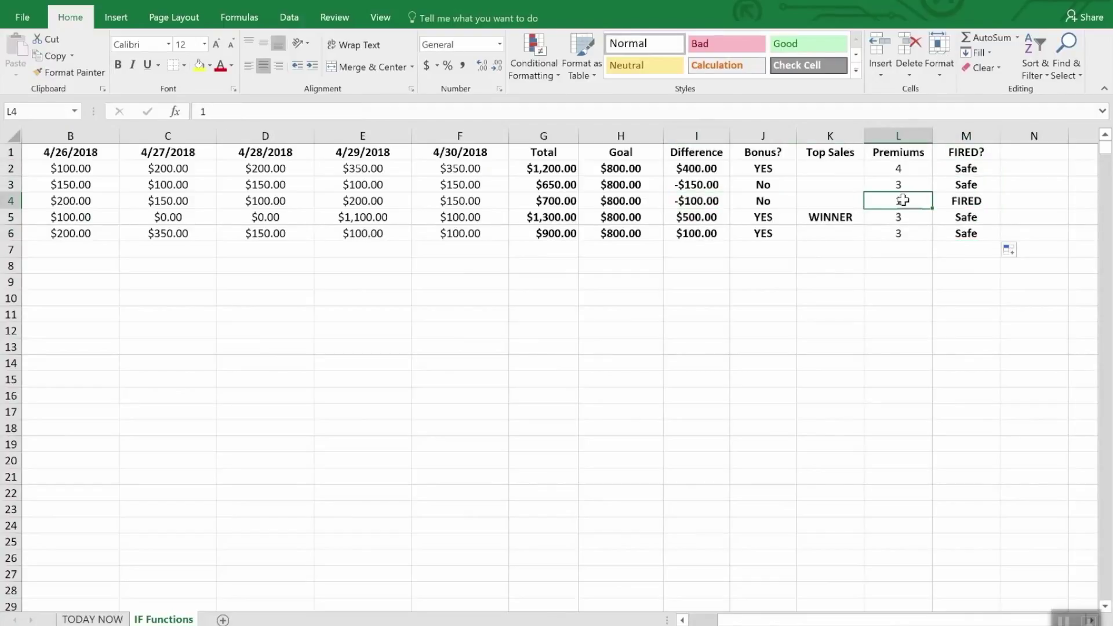